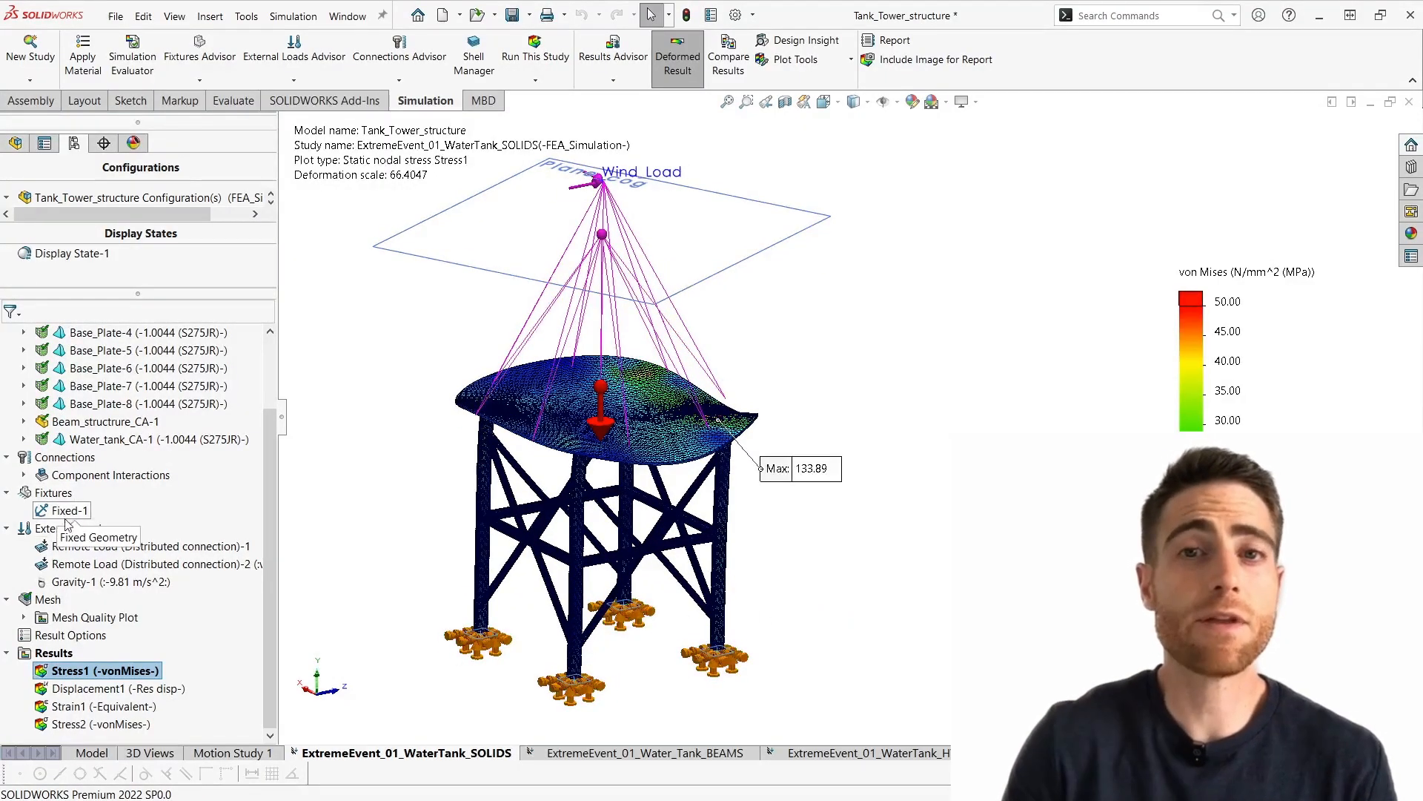
- Try to apply a Roller/Slider fixture to the outer faces of two horizontal beams between the tower legs
right_click(55, 493)
key(Escape)
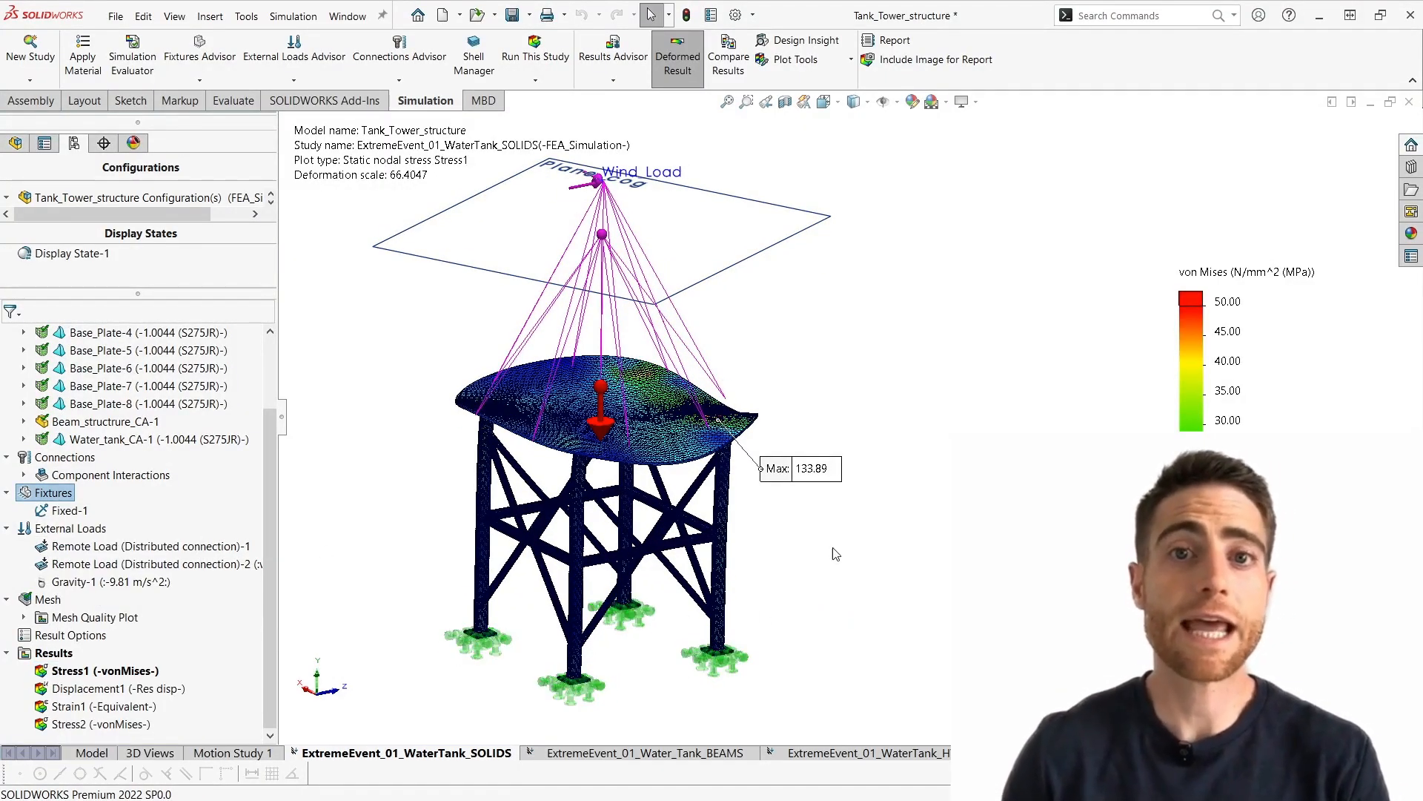
scroll(754, 539, down, 2)
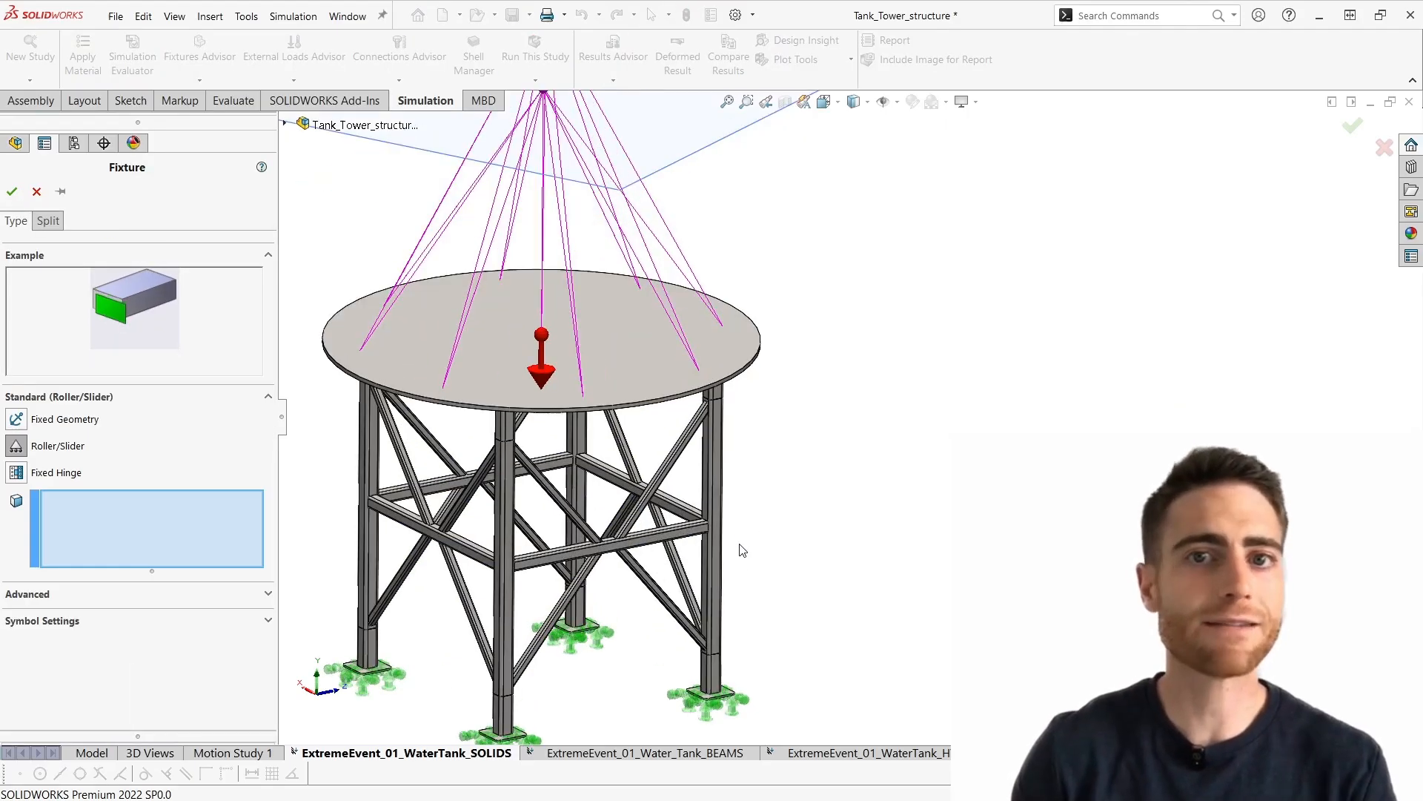
scroll(742, 550, down, 5)
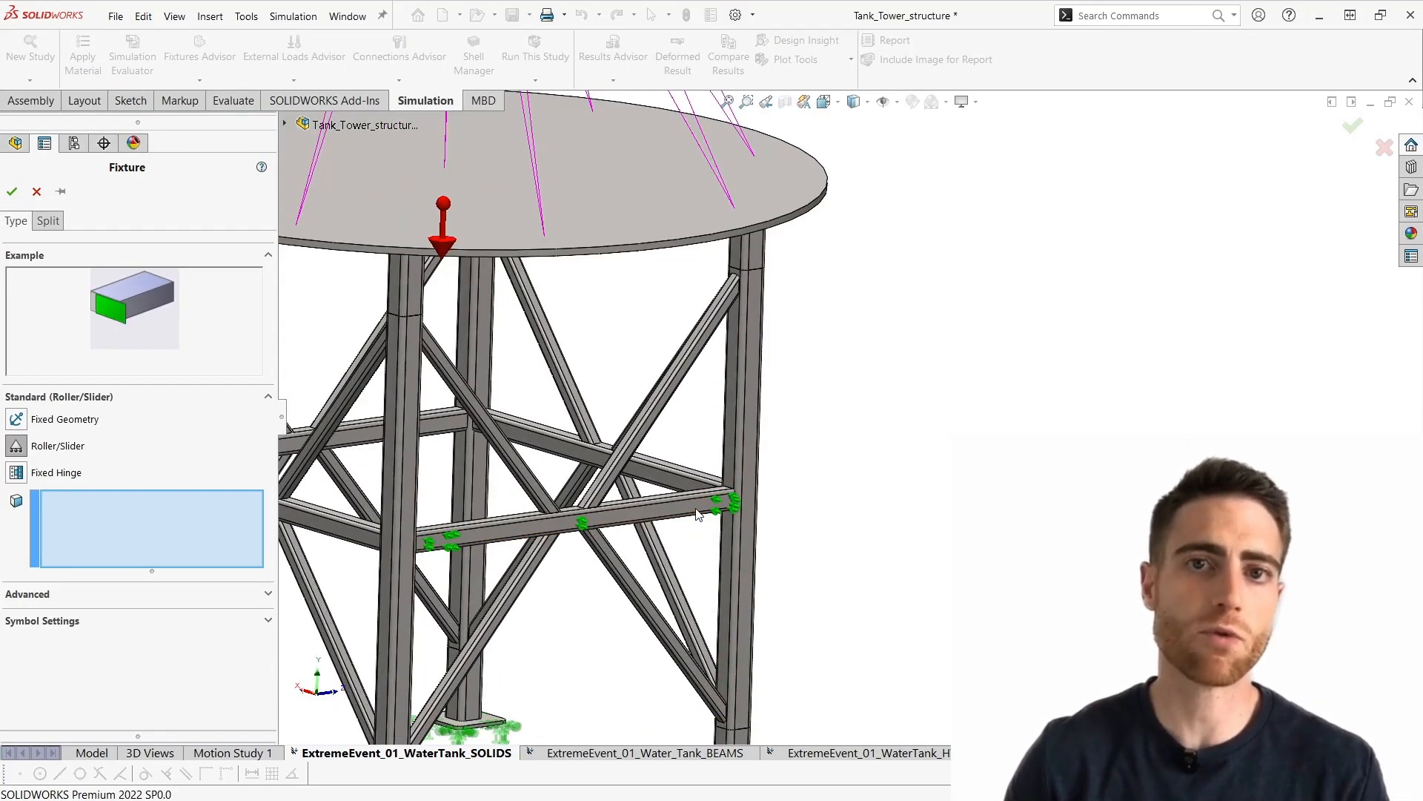
click(698, 510)
scroll(696, 525, up, 3)
mouse_move(696, 529)
middle_down()
mouse_move(674, 525)
mouse_move(703, 480)
mouse_move(725, 486)
mouse_move(683, 547)
middle_up()
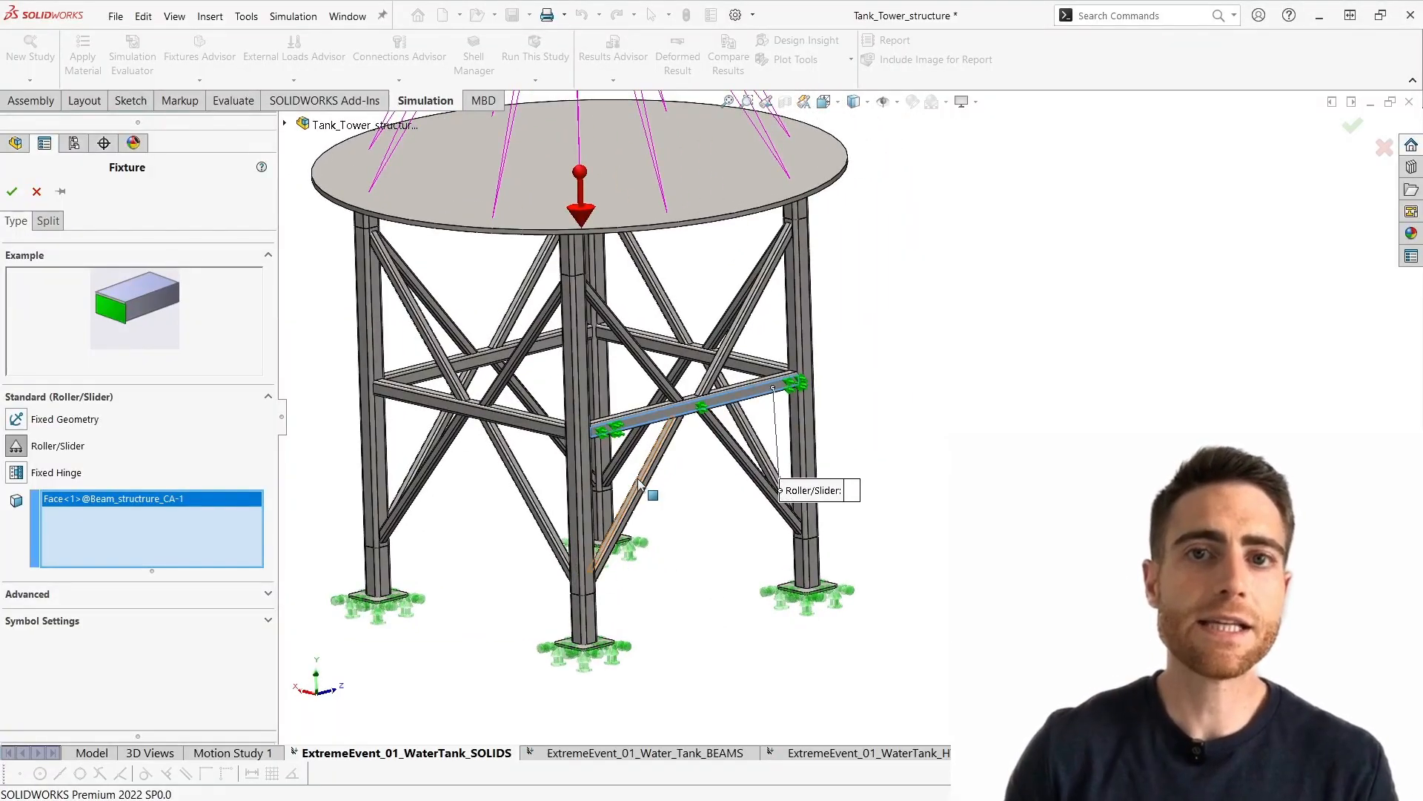
scroll(639, 481, down, 3)
scroll(595, 442, down, 2)
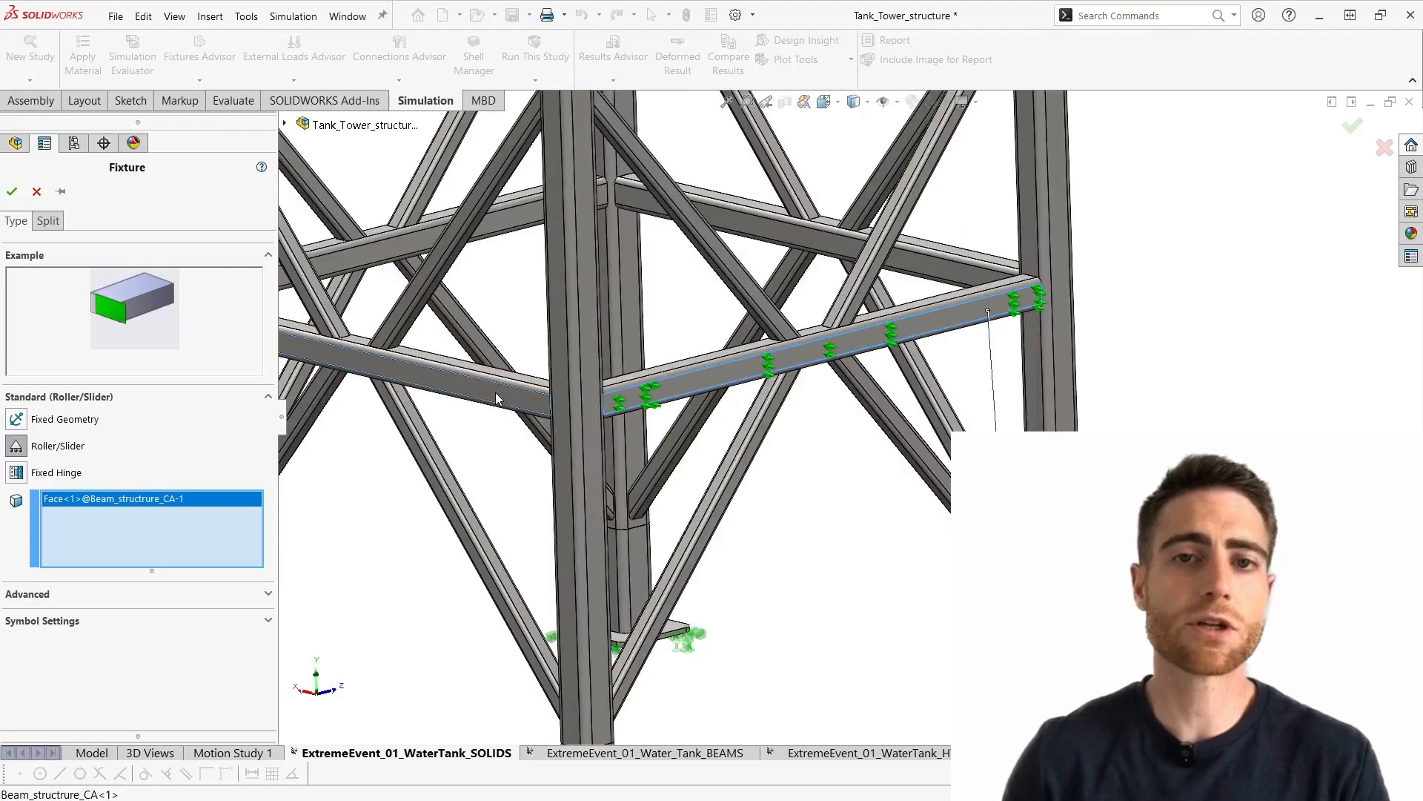
click(496, 398)
scroll(667, 519, up, 5)
ctrl+middle_drag(695, 573, 597, 634)
middle_drag(639, 581, 658, 602)
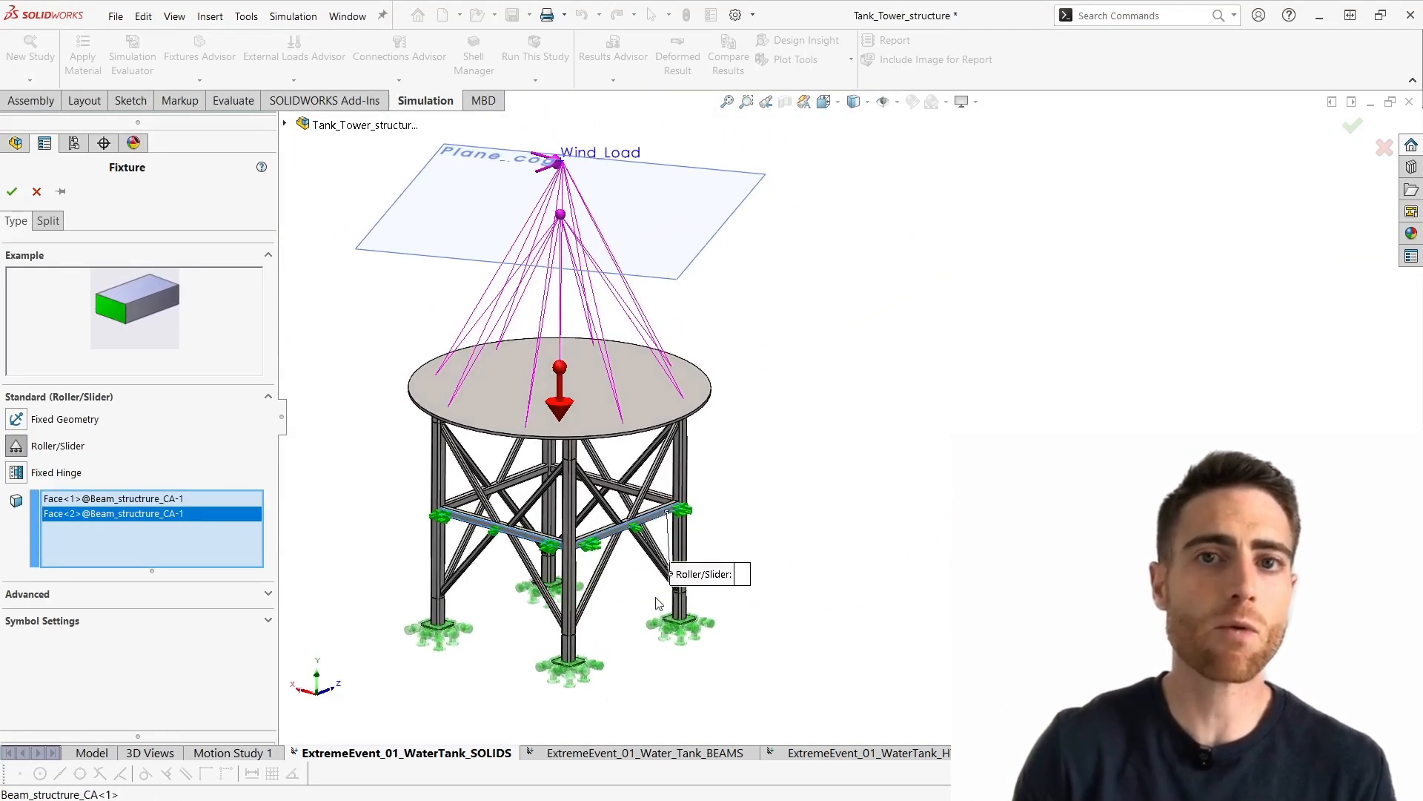
click(35, 192)
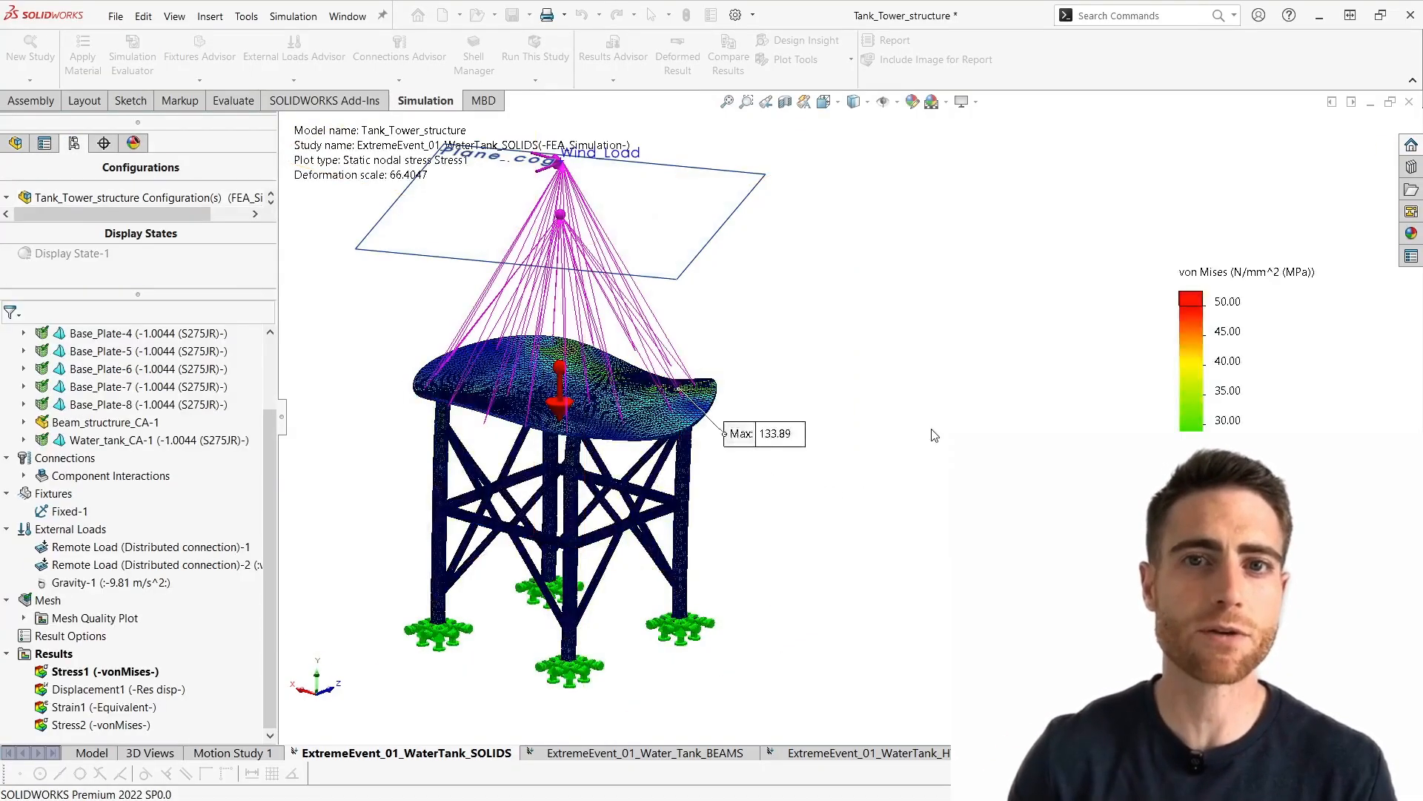
- Show the Displacement1 result plot of the tank tower study, and activate its Stress2 plot
ctrl+middle_drag(768, 525, 746, 531)
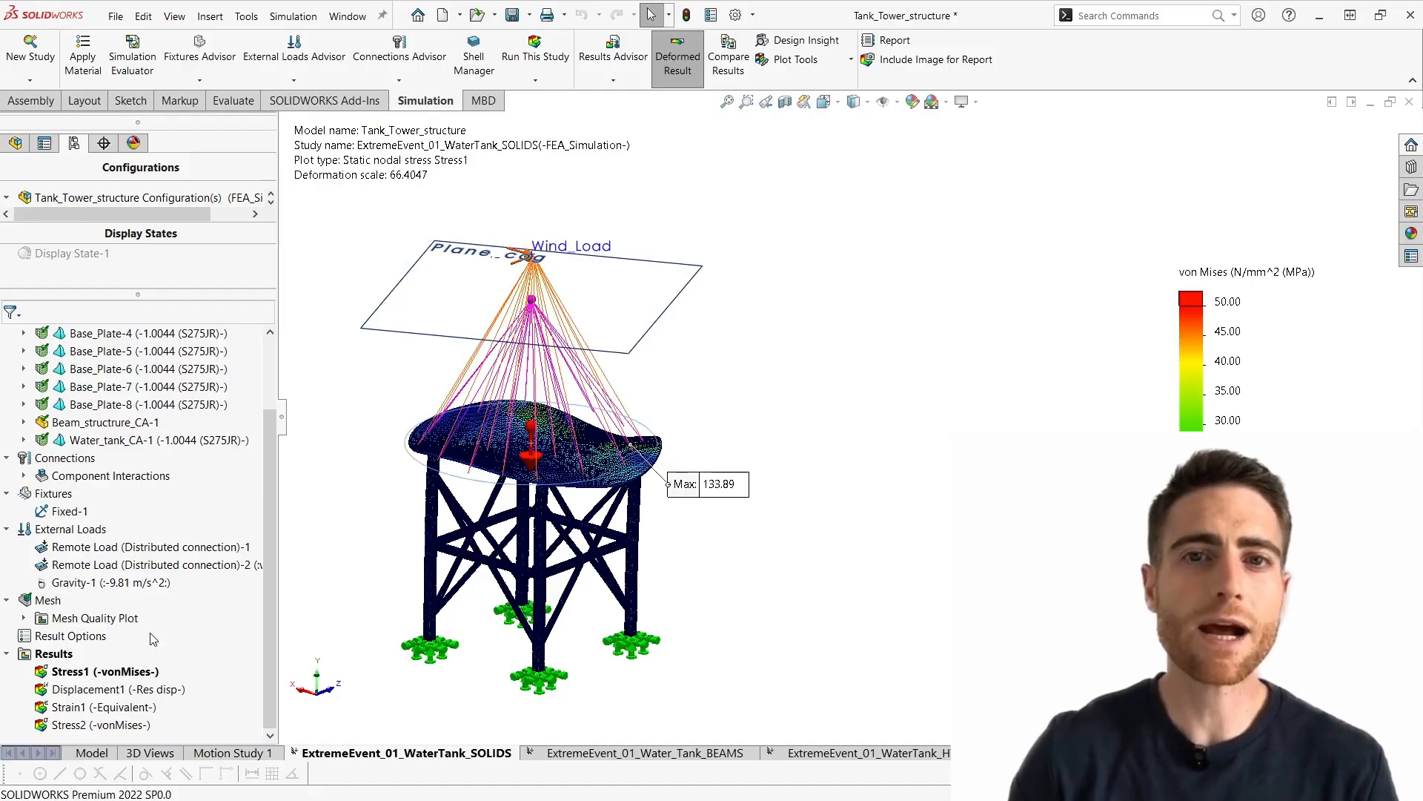
click(154, 706)
click(146, 688)
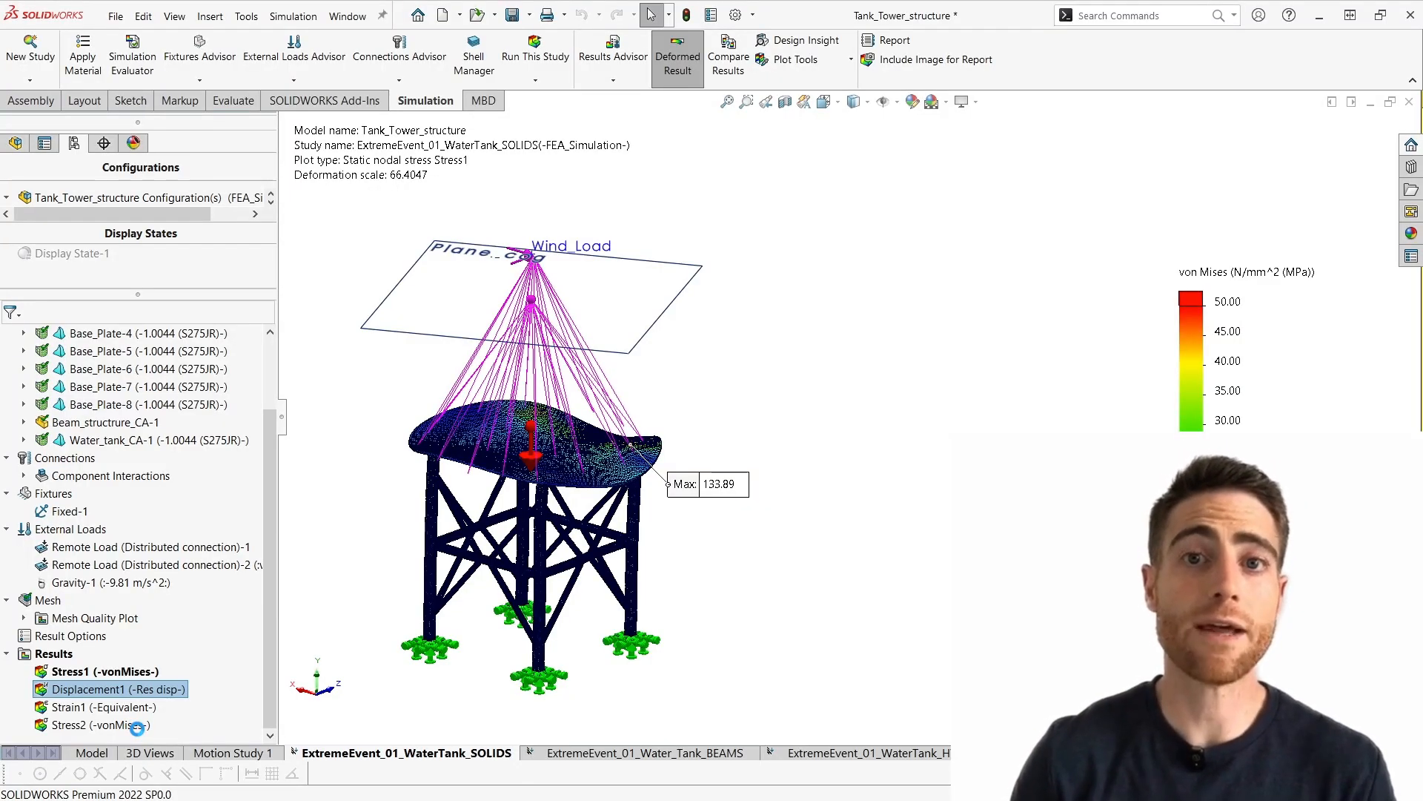
double_click(137, 728)
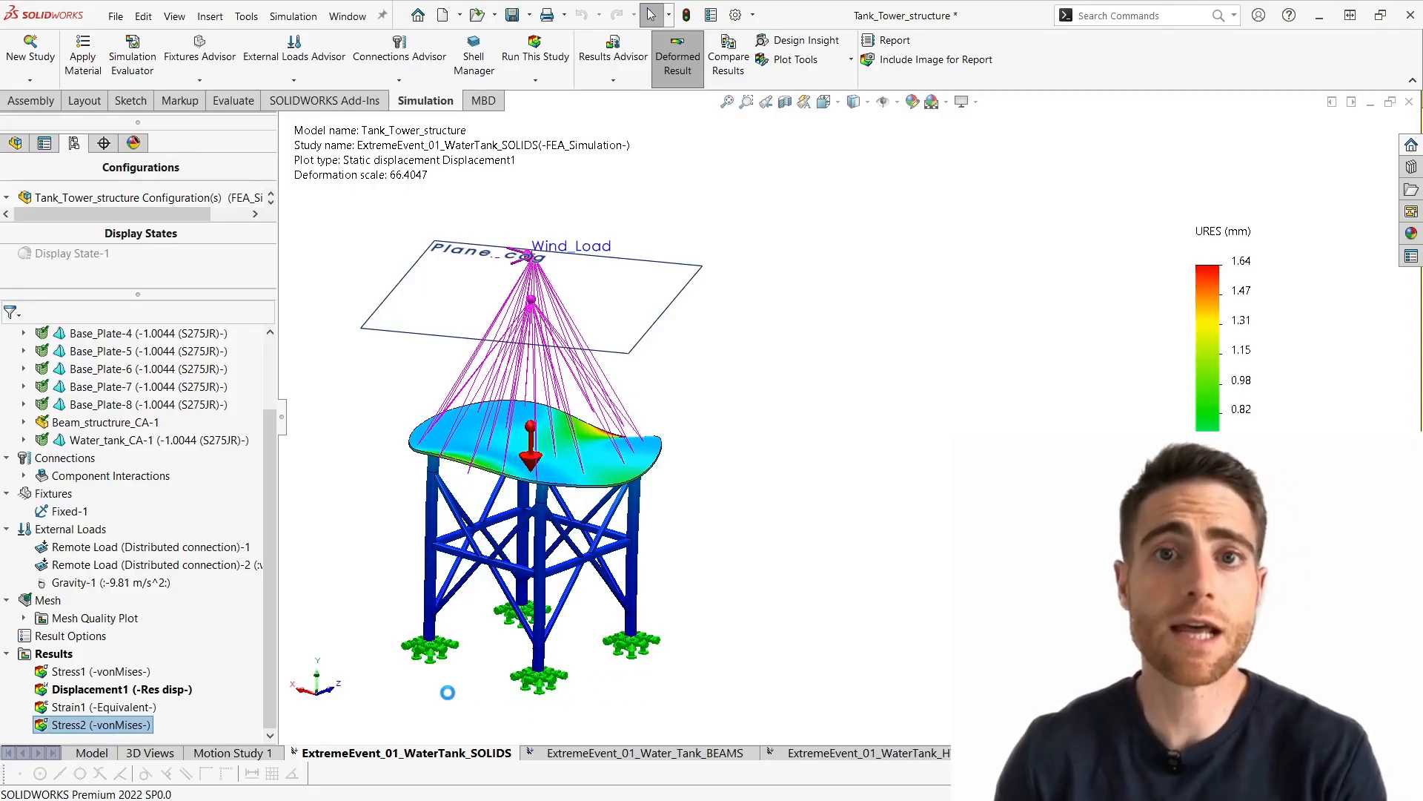
middle_drag(476, 695, 434, 642)
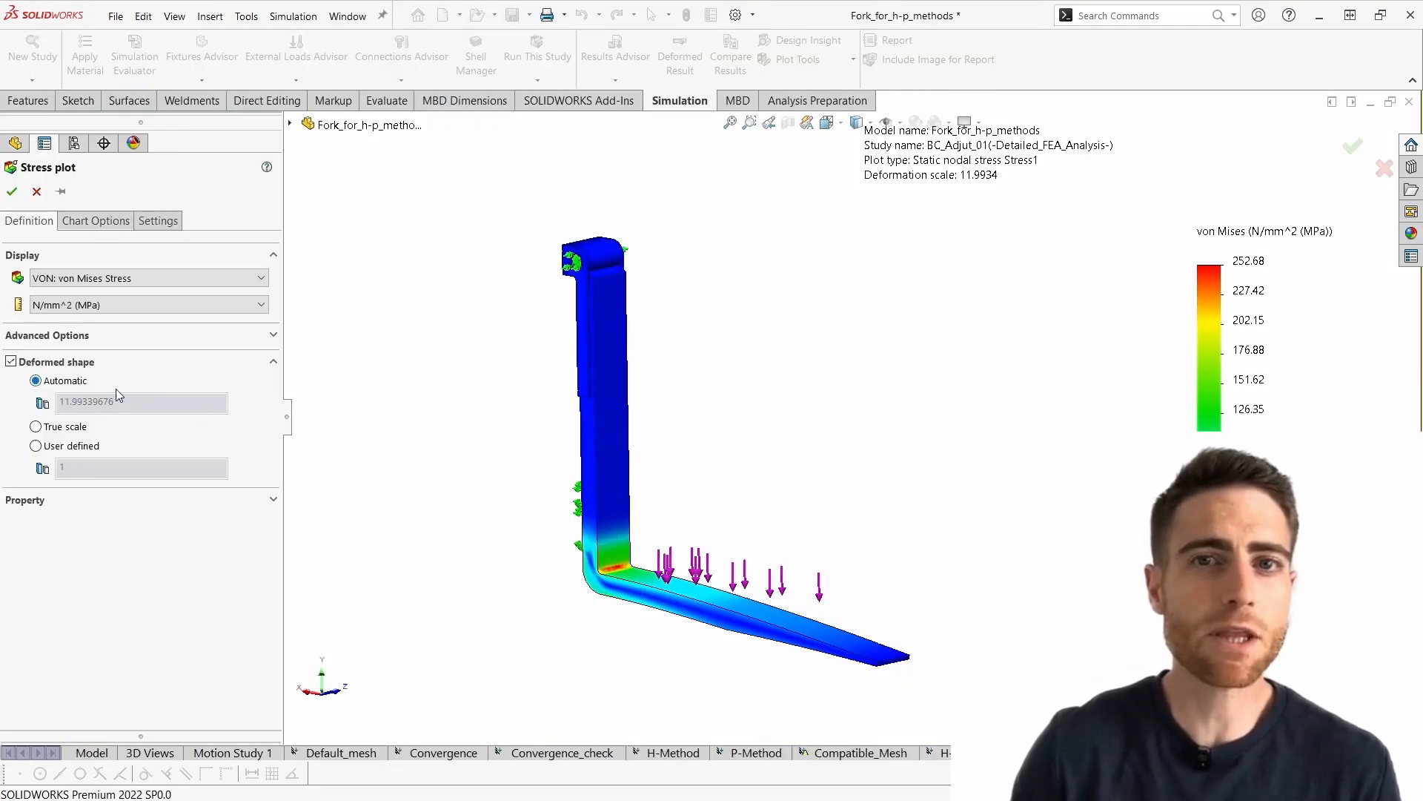
- Set the fork stress plot's deformed shape to a user-defined scale of 50 and apply it
click(72, 446)
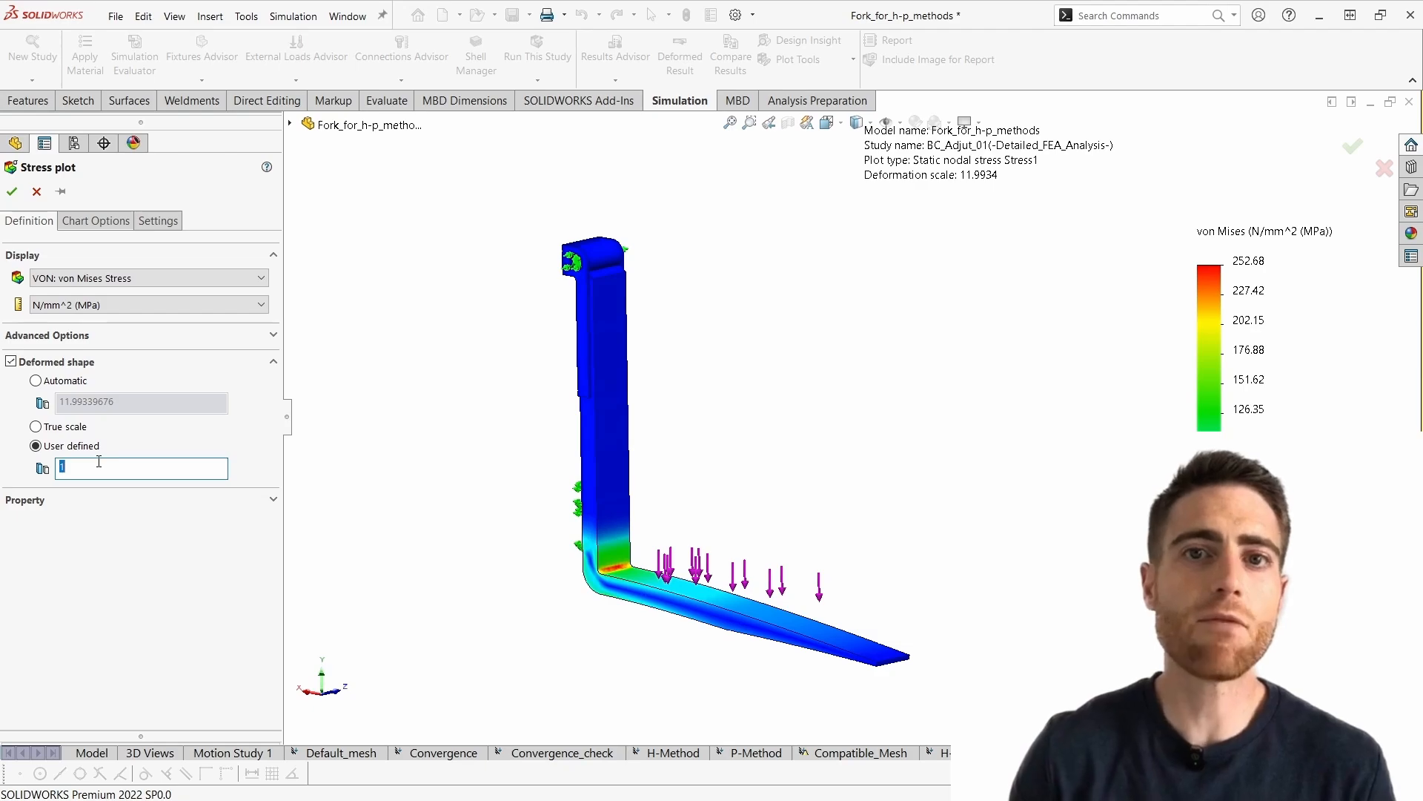
text(50)
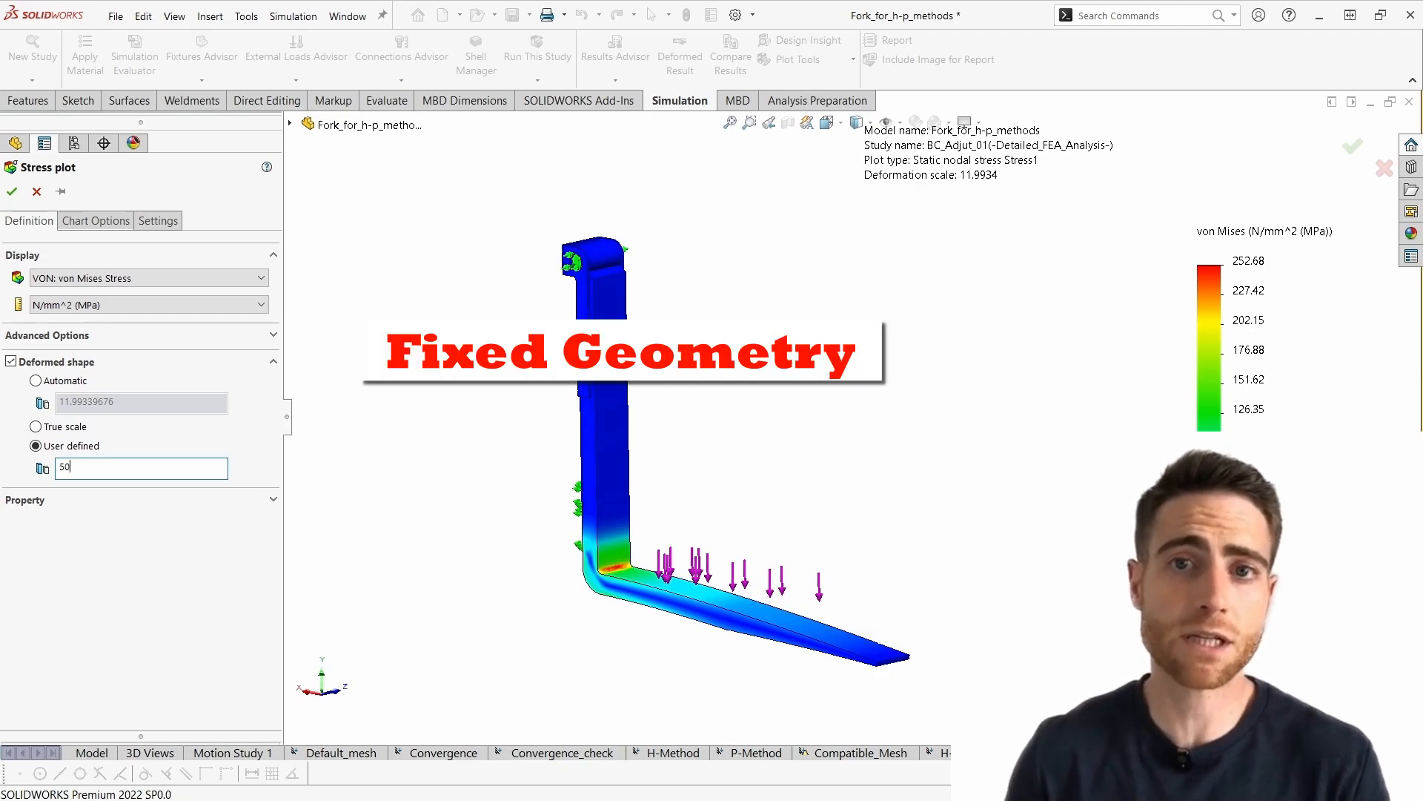
click(12, 190)
mouse_move(593, 475)
middle_down()
mouse_move(630, 504)
mouse_move(616, 475)
middle_up()
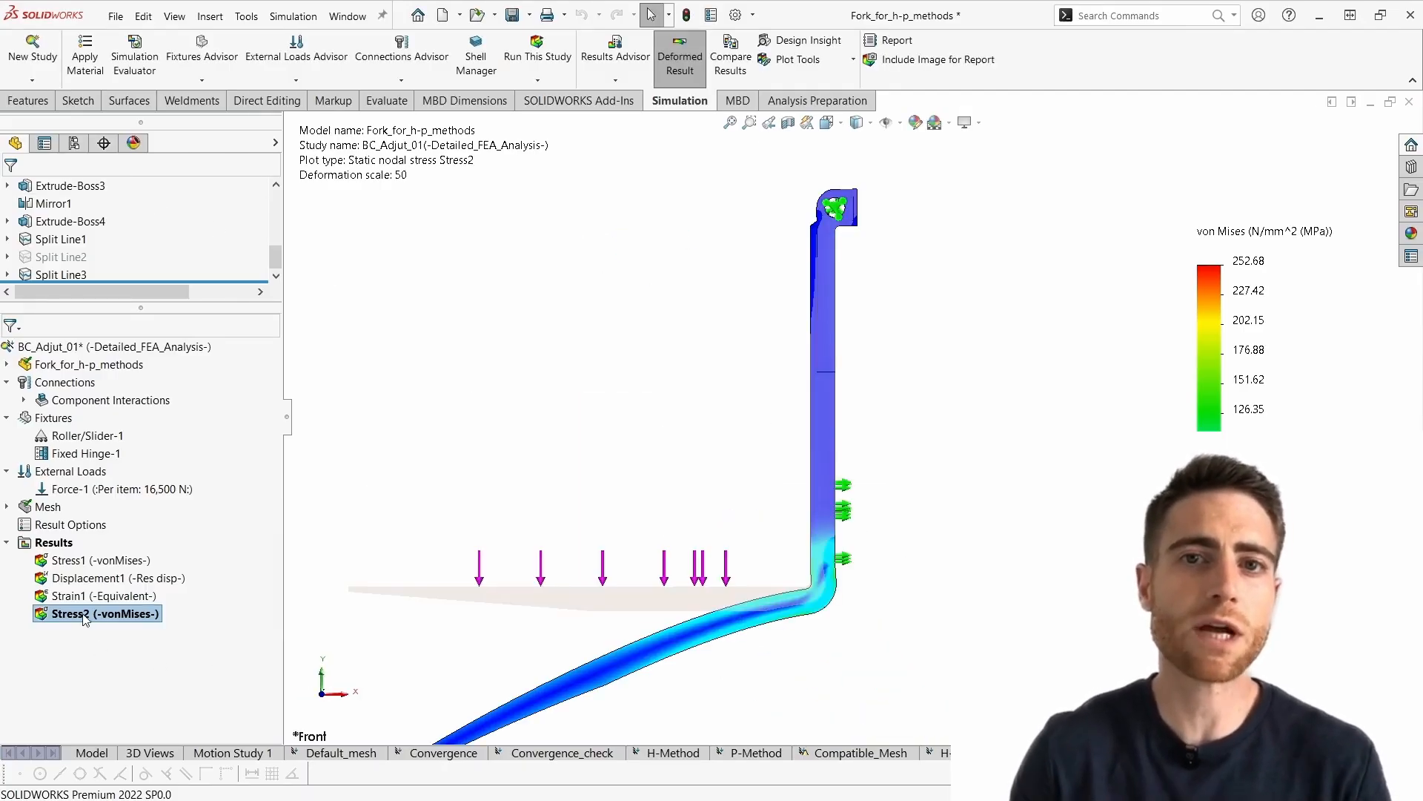
- Animate the fork's Stress2 plot and inspect the motion around the upper hinge support
right_click(83, 615)
click(133, 361)
middle_drag(898, 271, 890, 355)
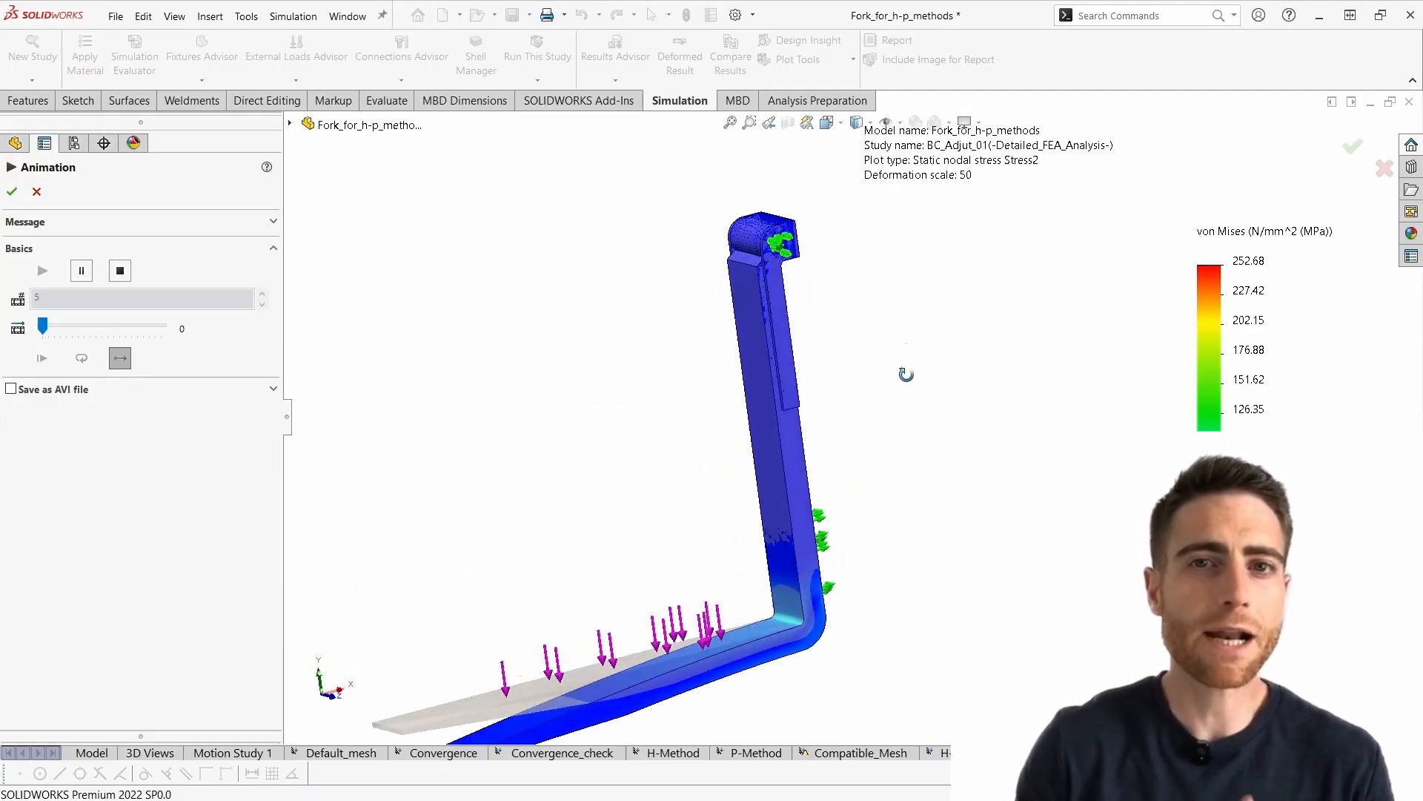
scroll(803, 204, down, 3)
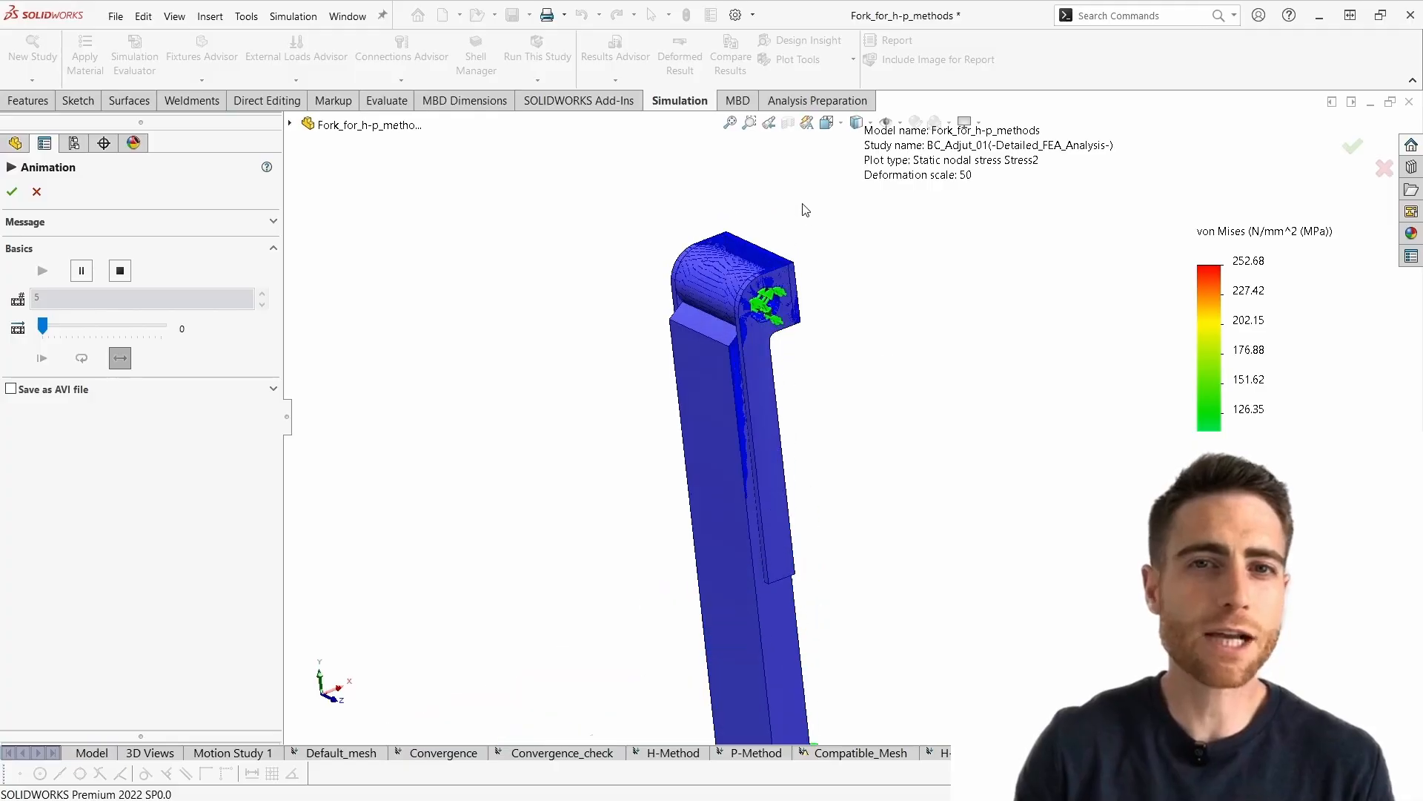
scroll(753, 378, down, 6)
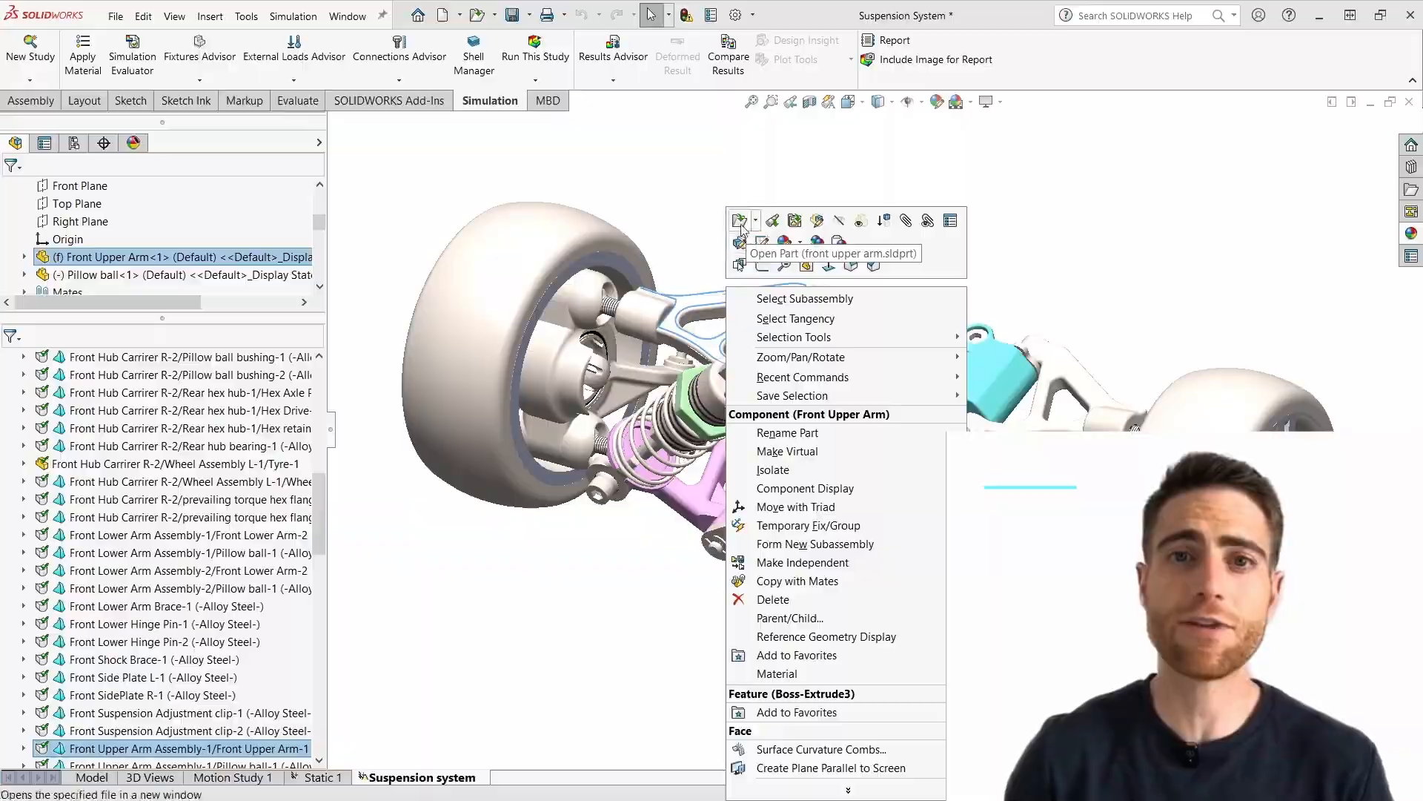
key(Escape)
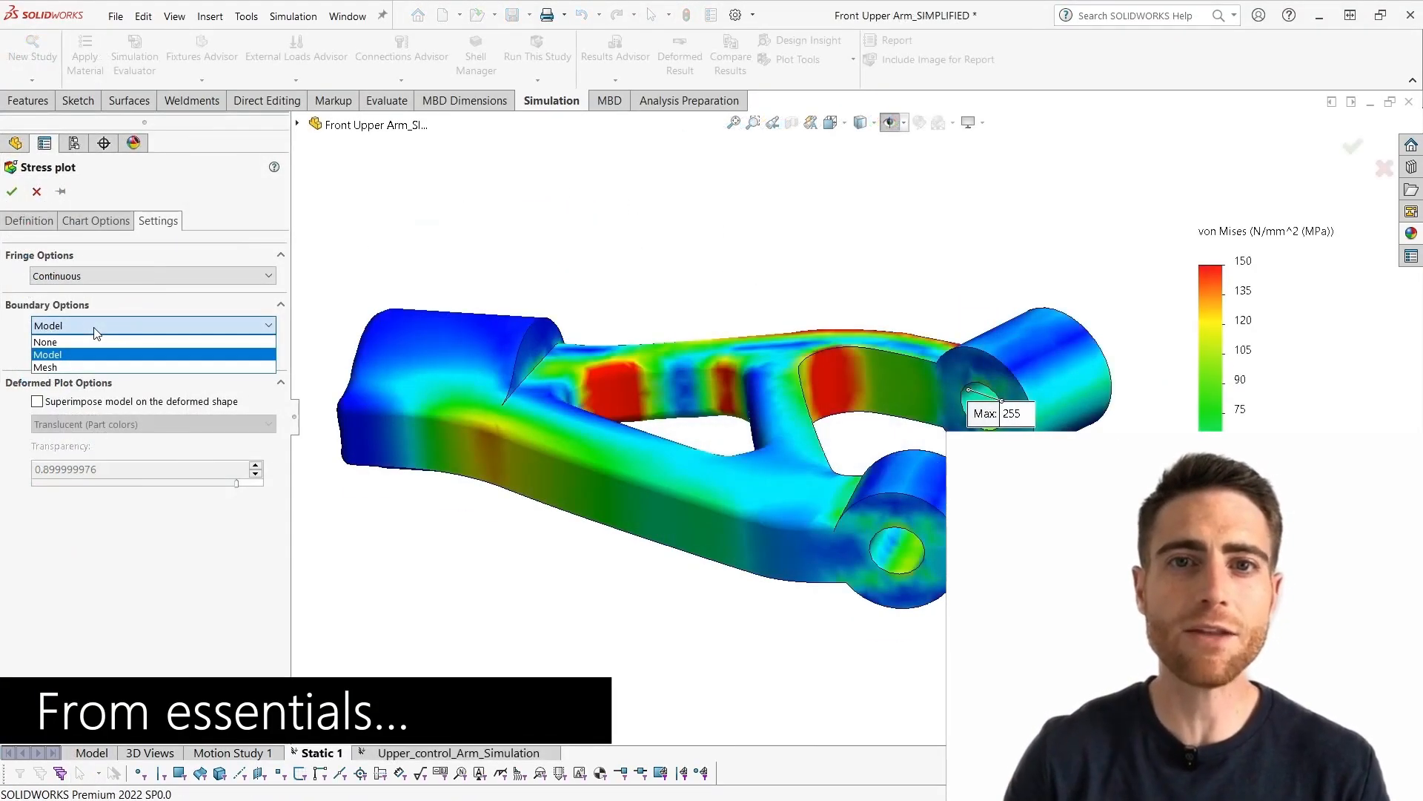
click(45, 367)
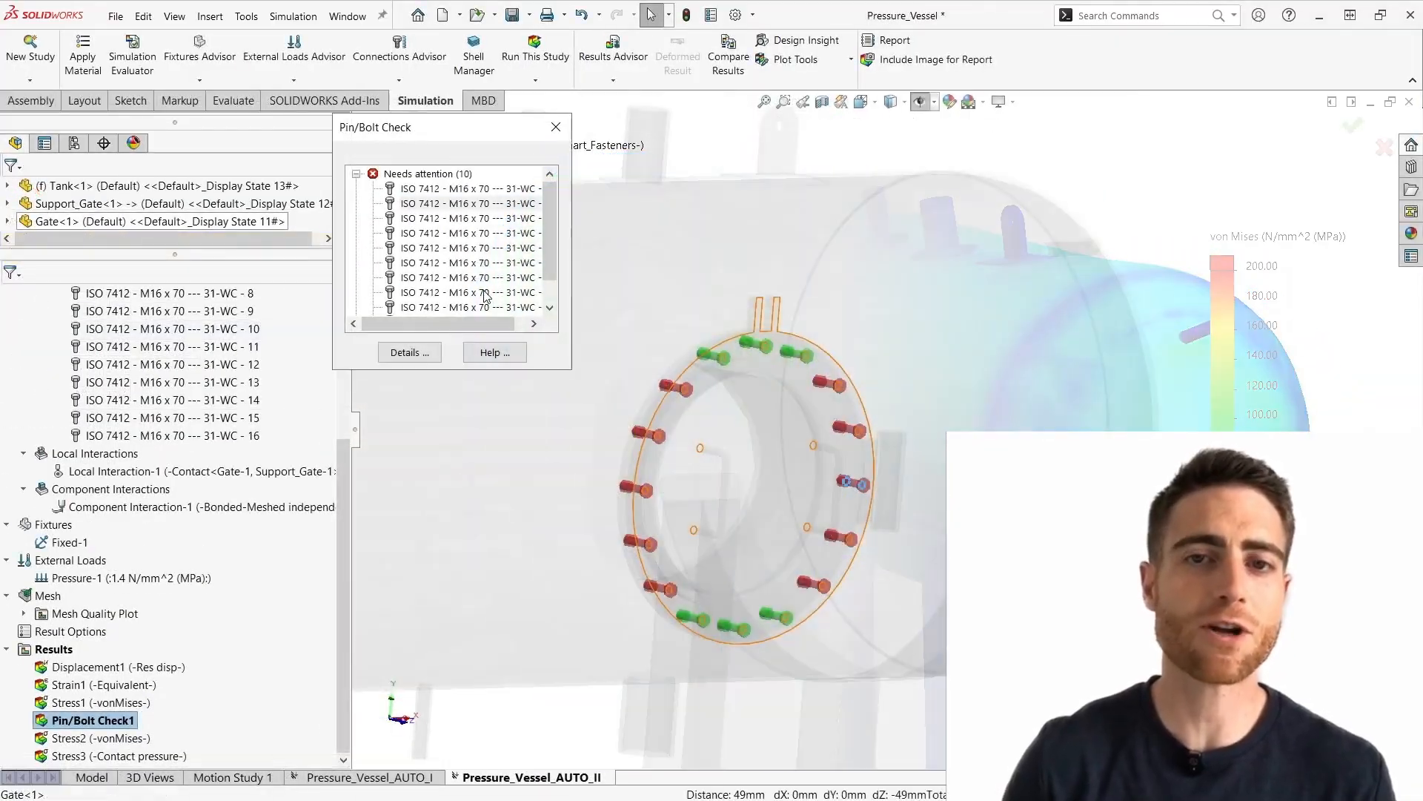
click(860, 484)
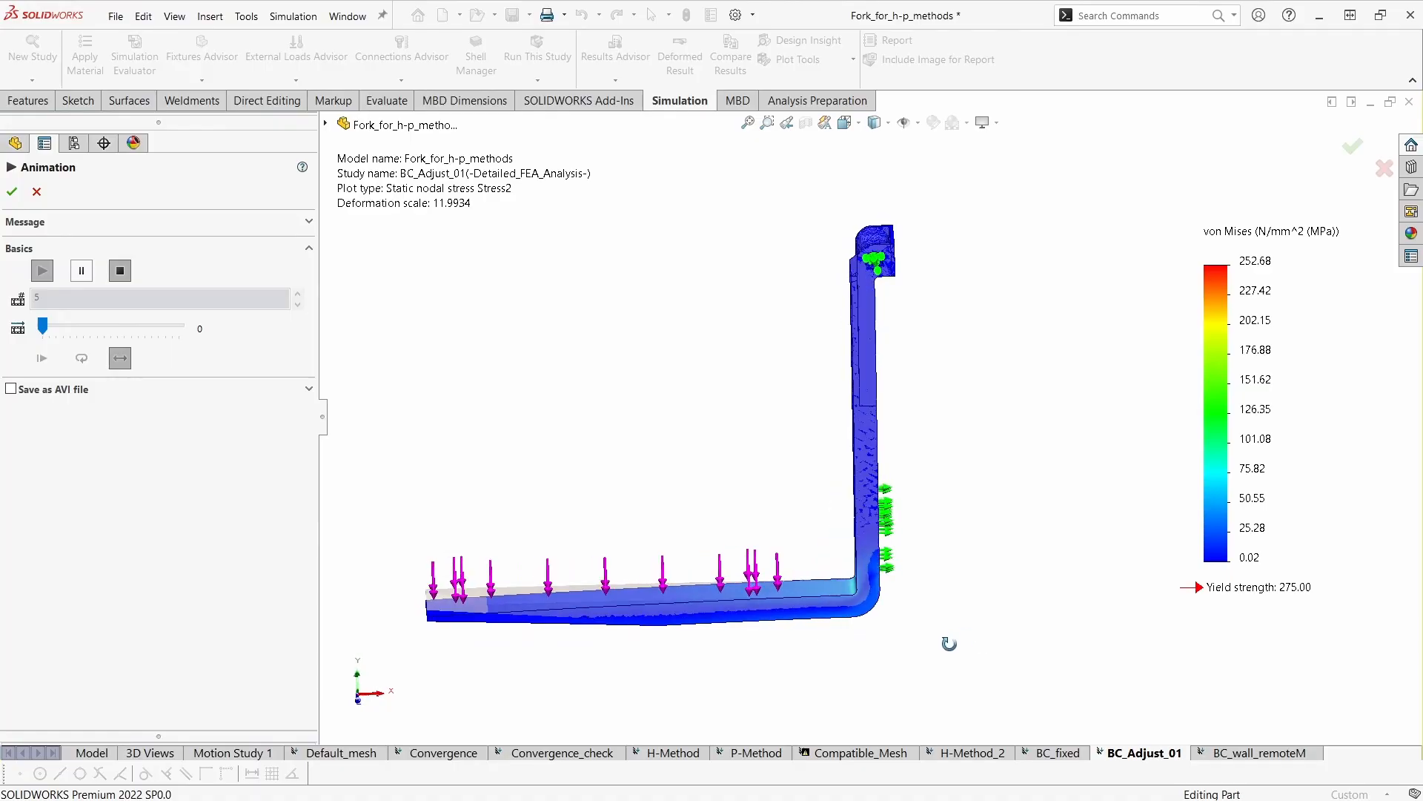
- Stop the BC_Adjust_01 stress animation and examine the fork's deformed shape at the upper hinge, rear roller support and heel
middle_drag(956, 630, 906, 609)
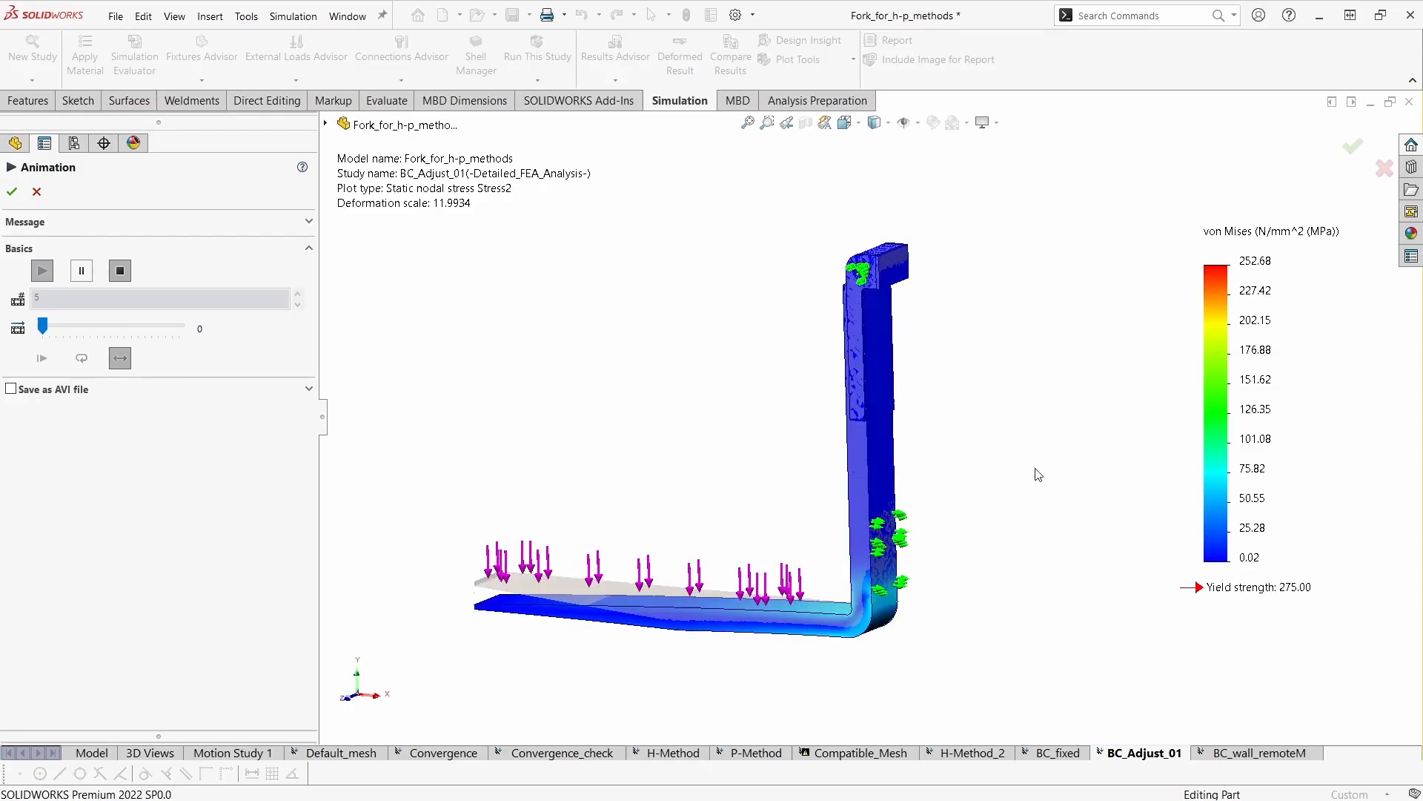
key(Escape)
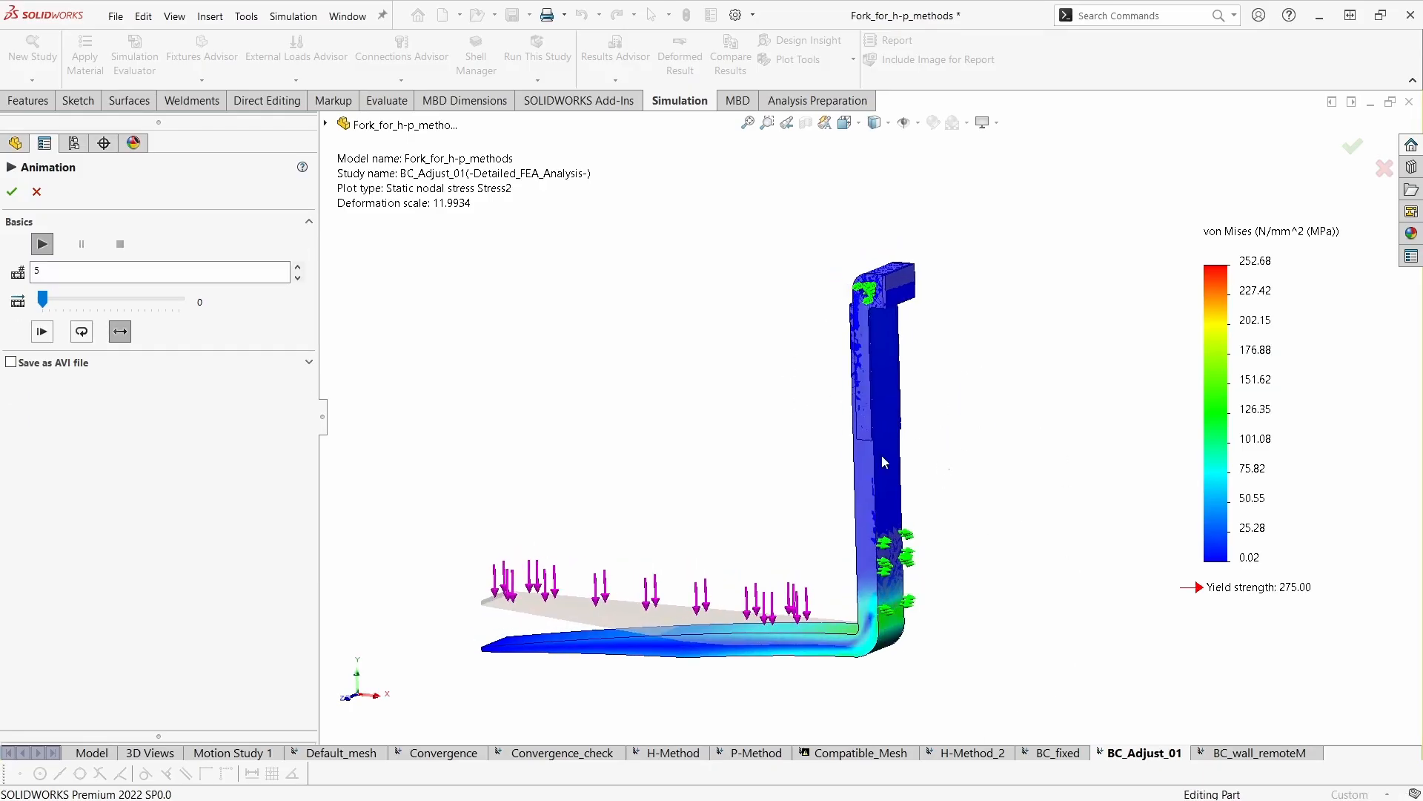
scroll(927, 409, down, 2)
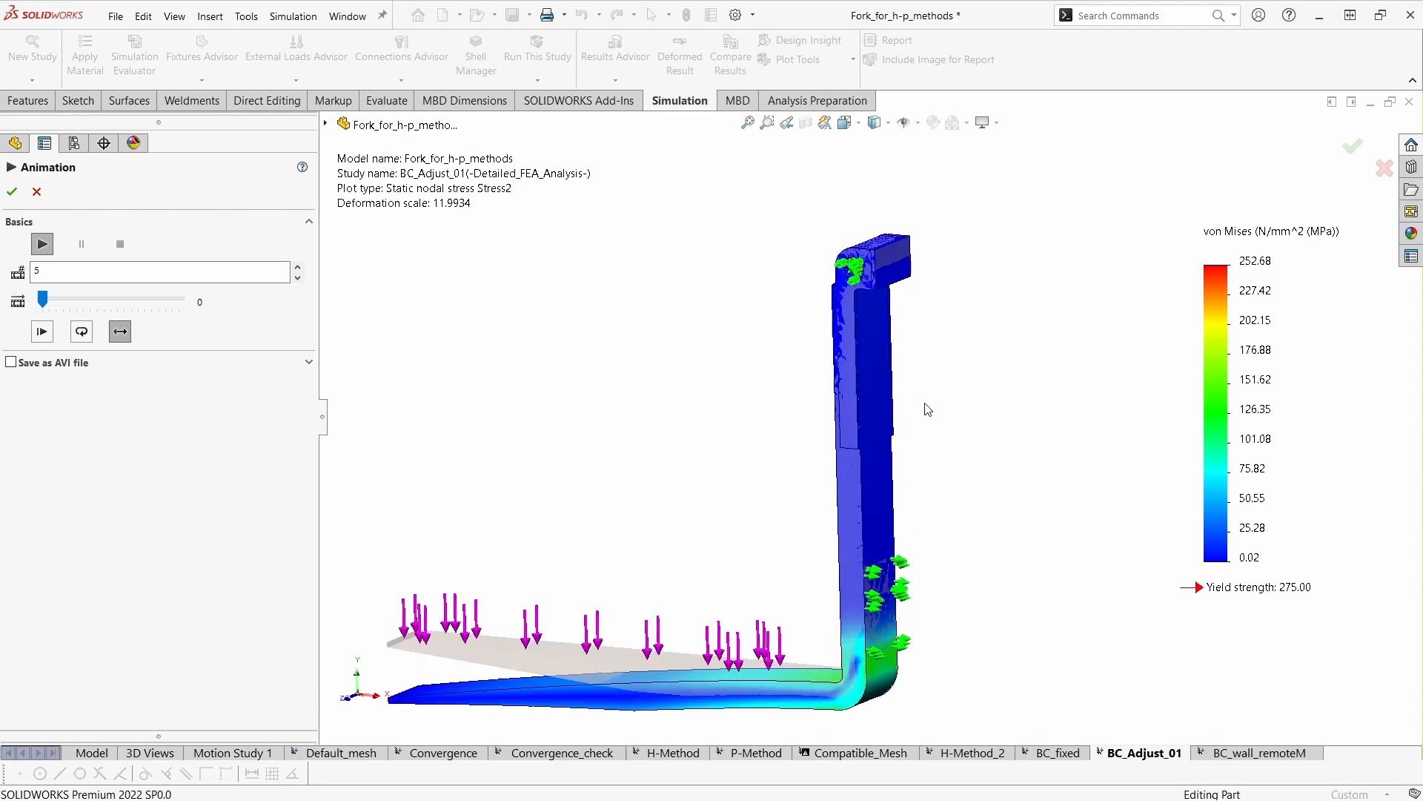
middle_drag(896, 282, 944, 218)
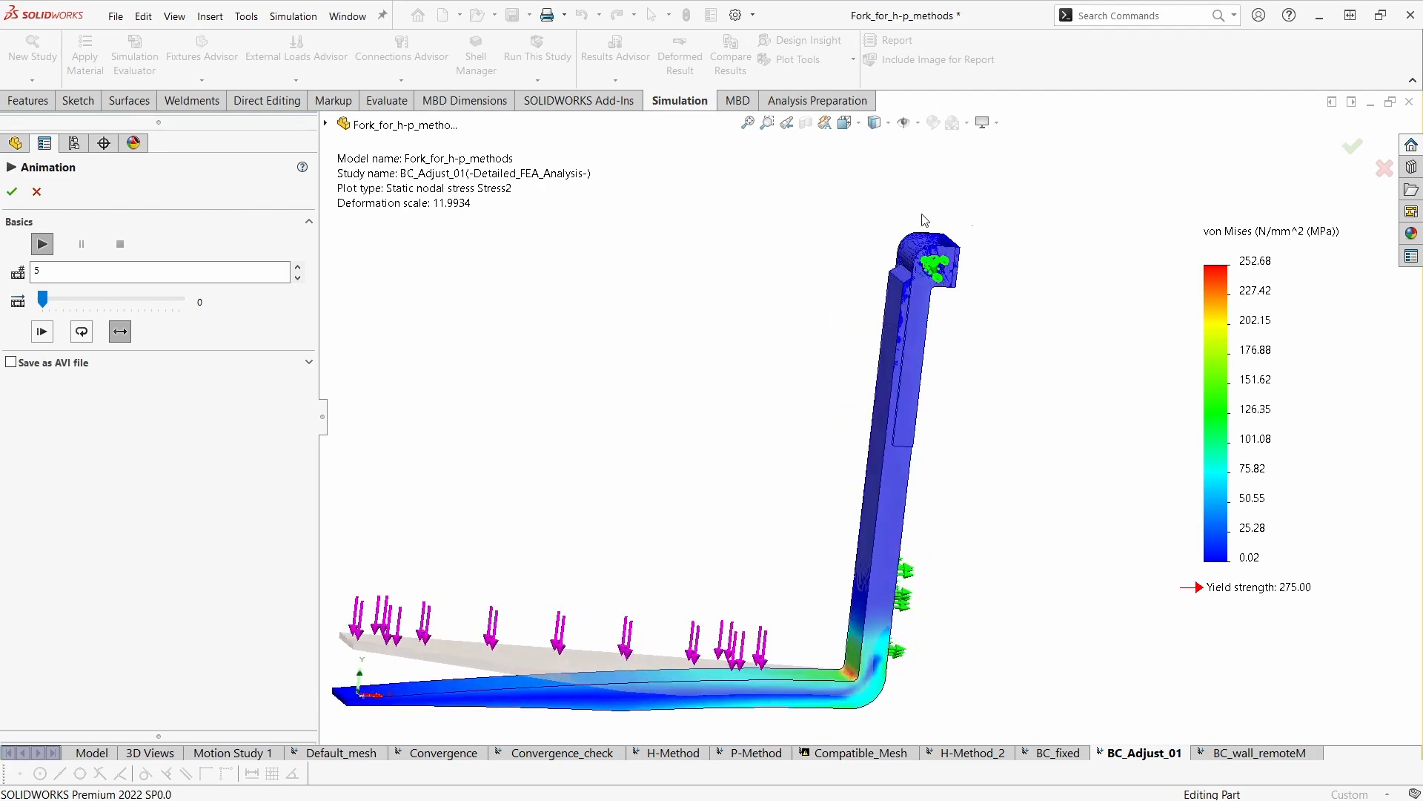
middle_drag(964, 310, 768, 459)
scroll(816, 539, down, 3)
middle_drag(826, 551, 969, 592)
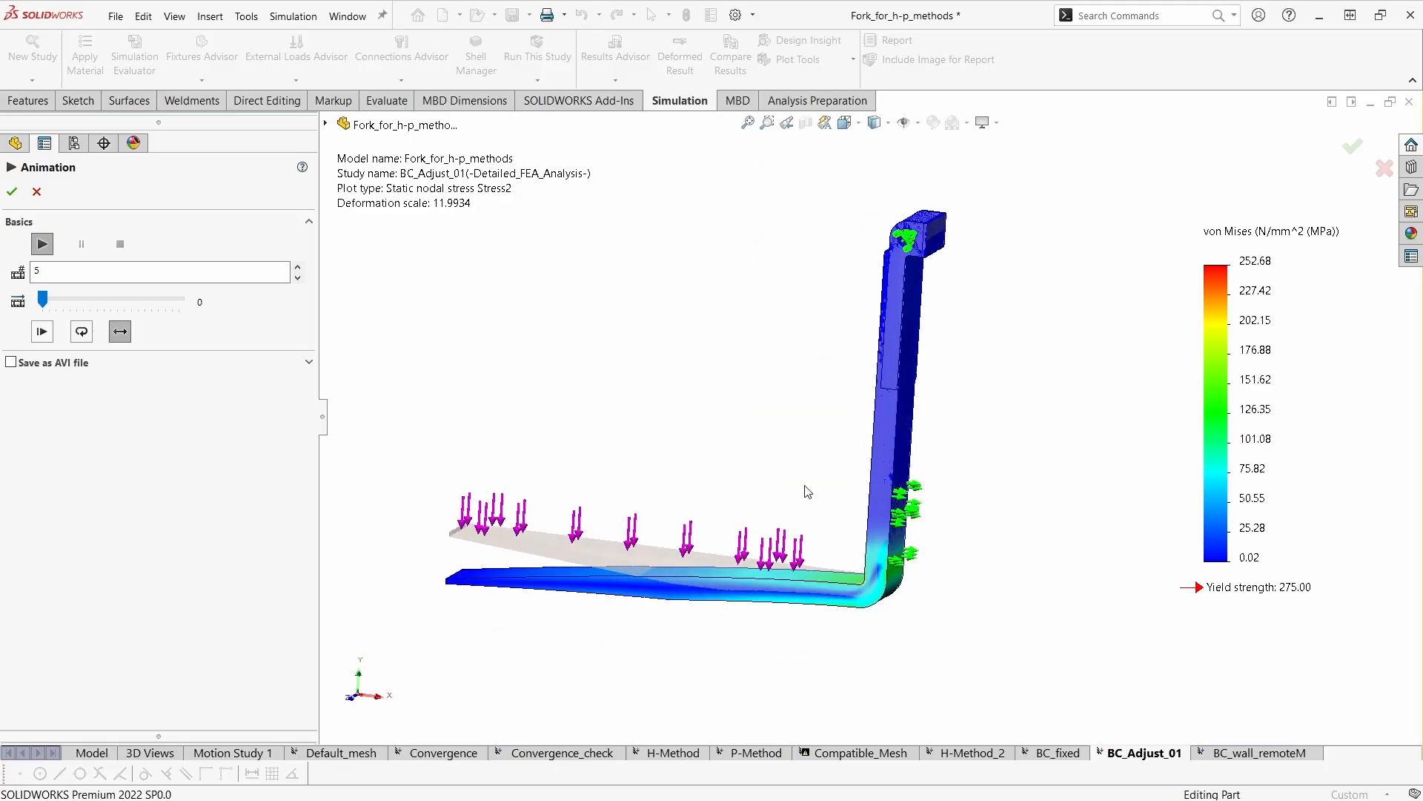
middle_drag(939, 534, 1008, 586)
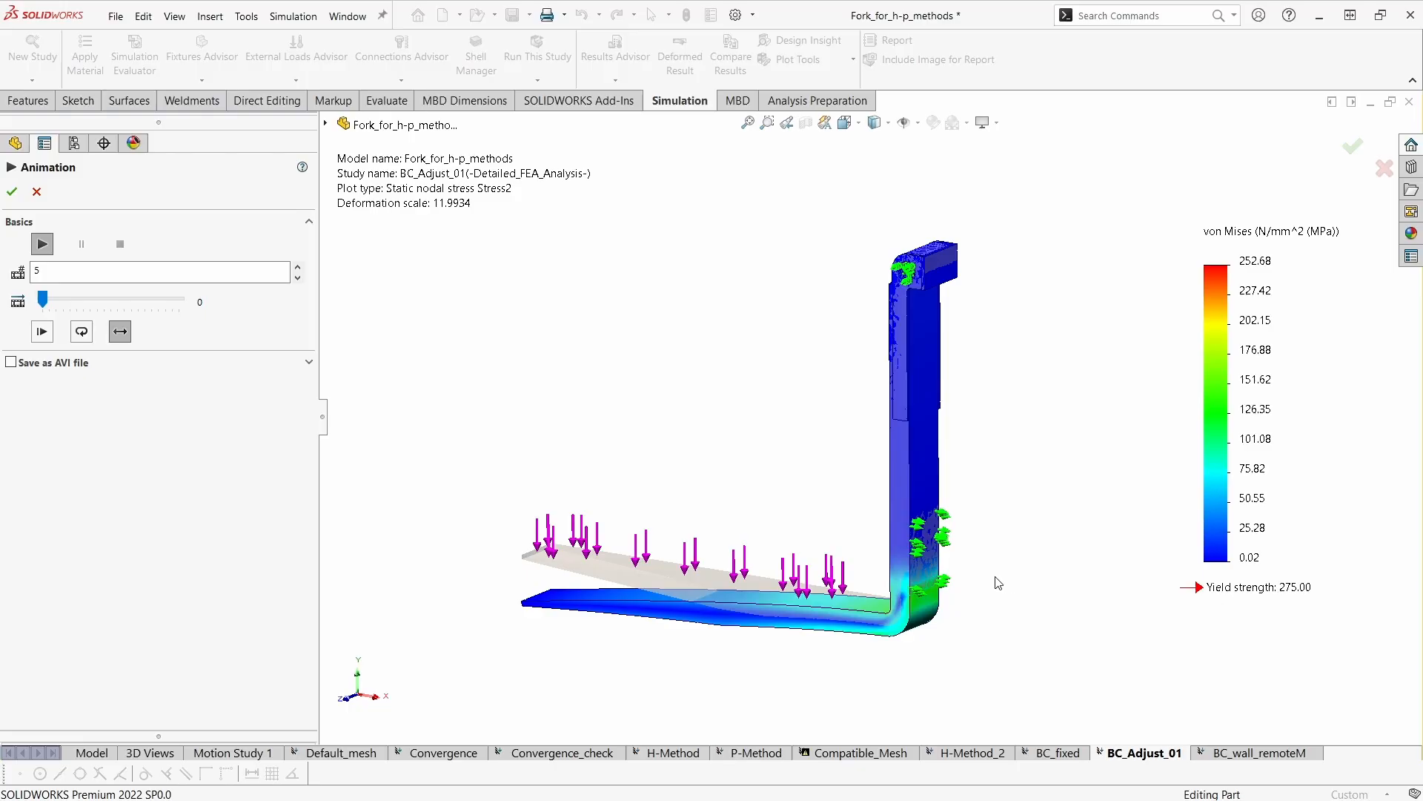
middle_drag(985, 608, 1012, 555)
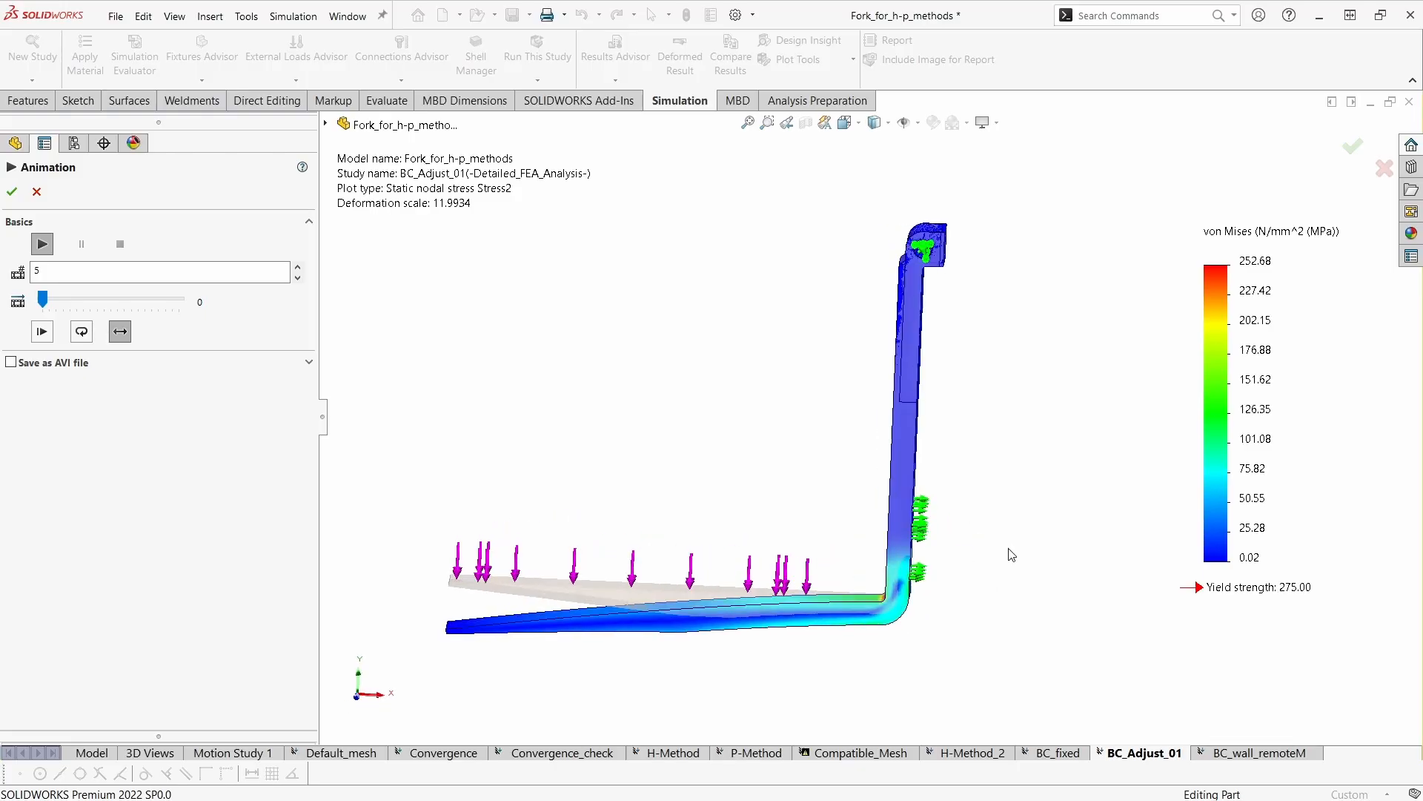
middle_drag(1012, 554, 961, 510)
scroll(891, 260, down, 2)
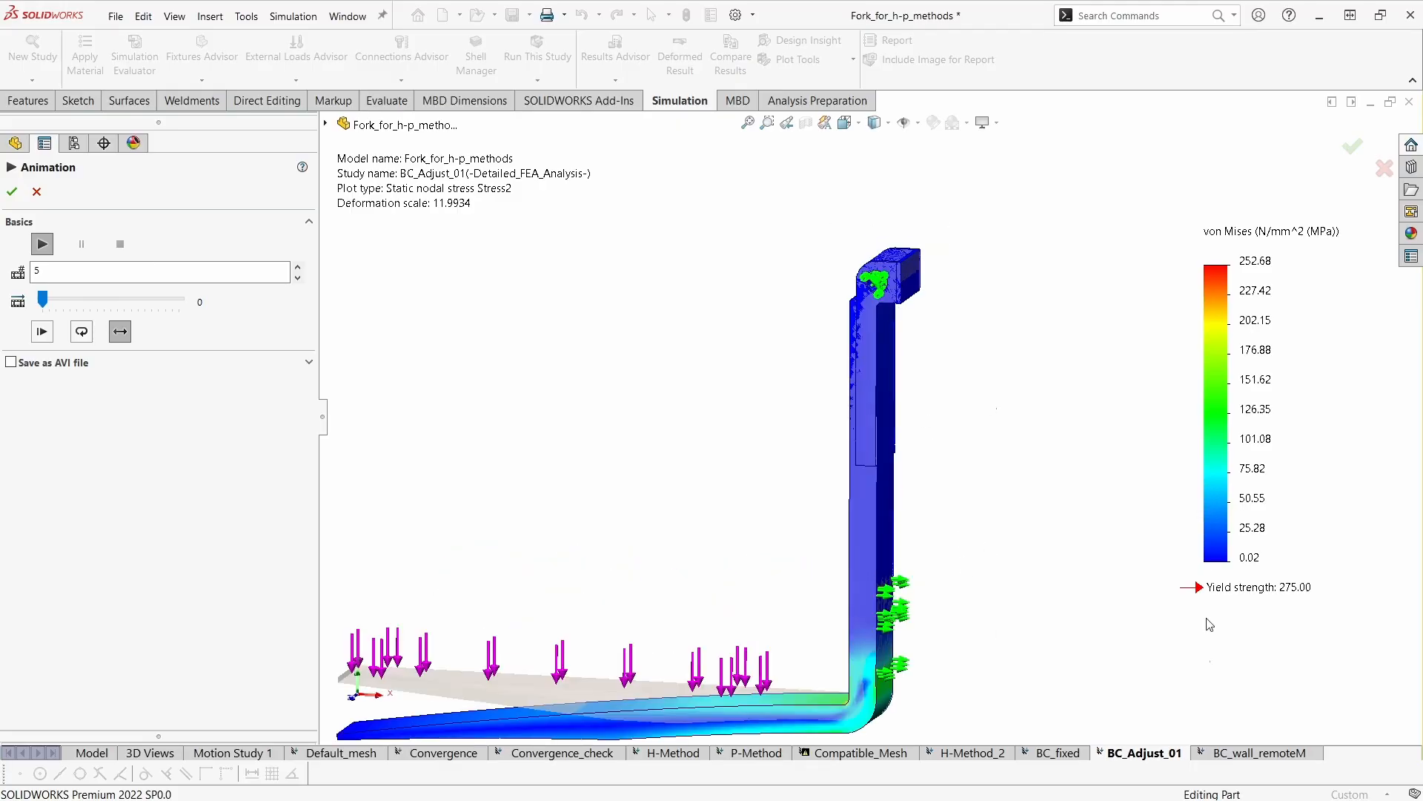
ctrl+middle_drag(820, 584, 796, 511)
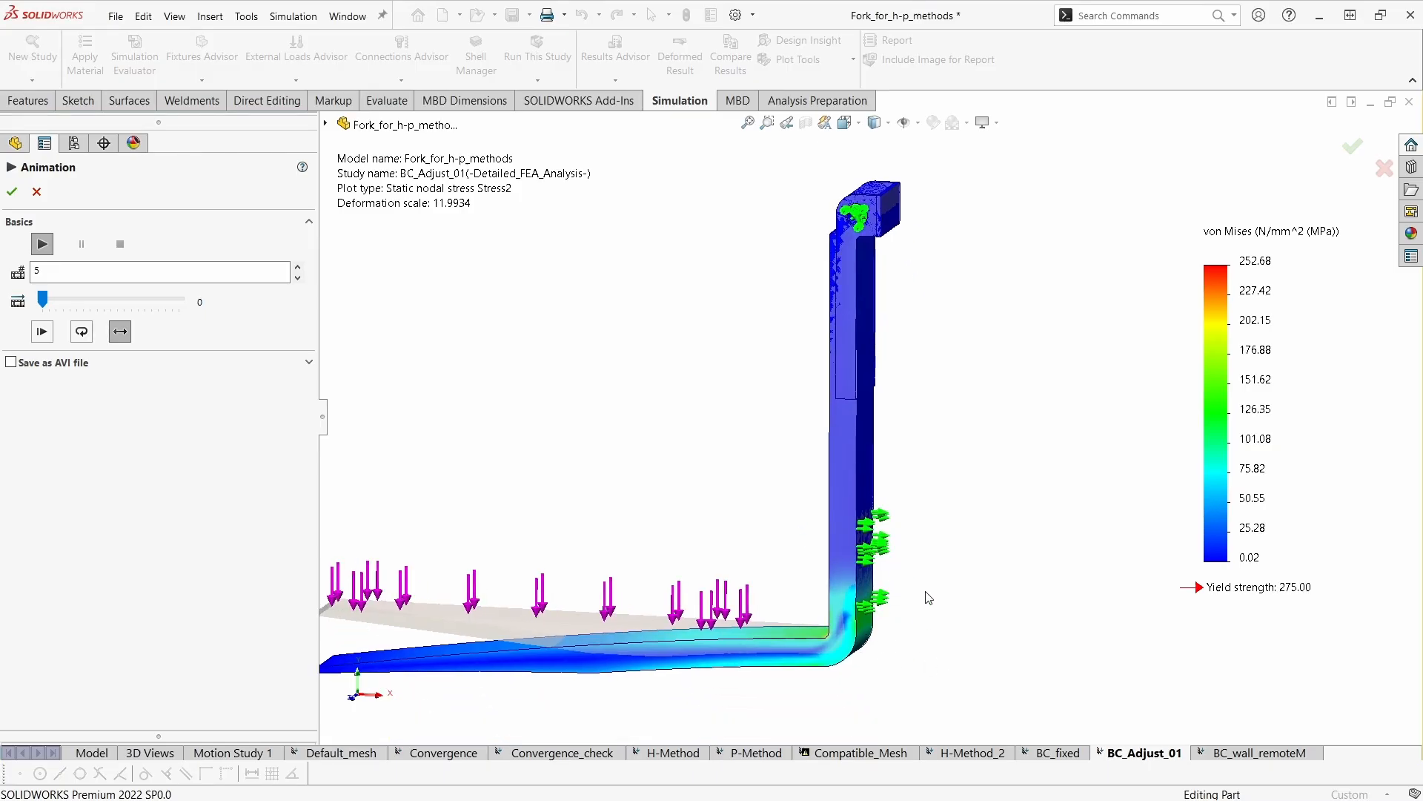
scroll(929, 598, up, 2)
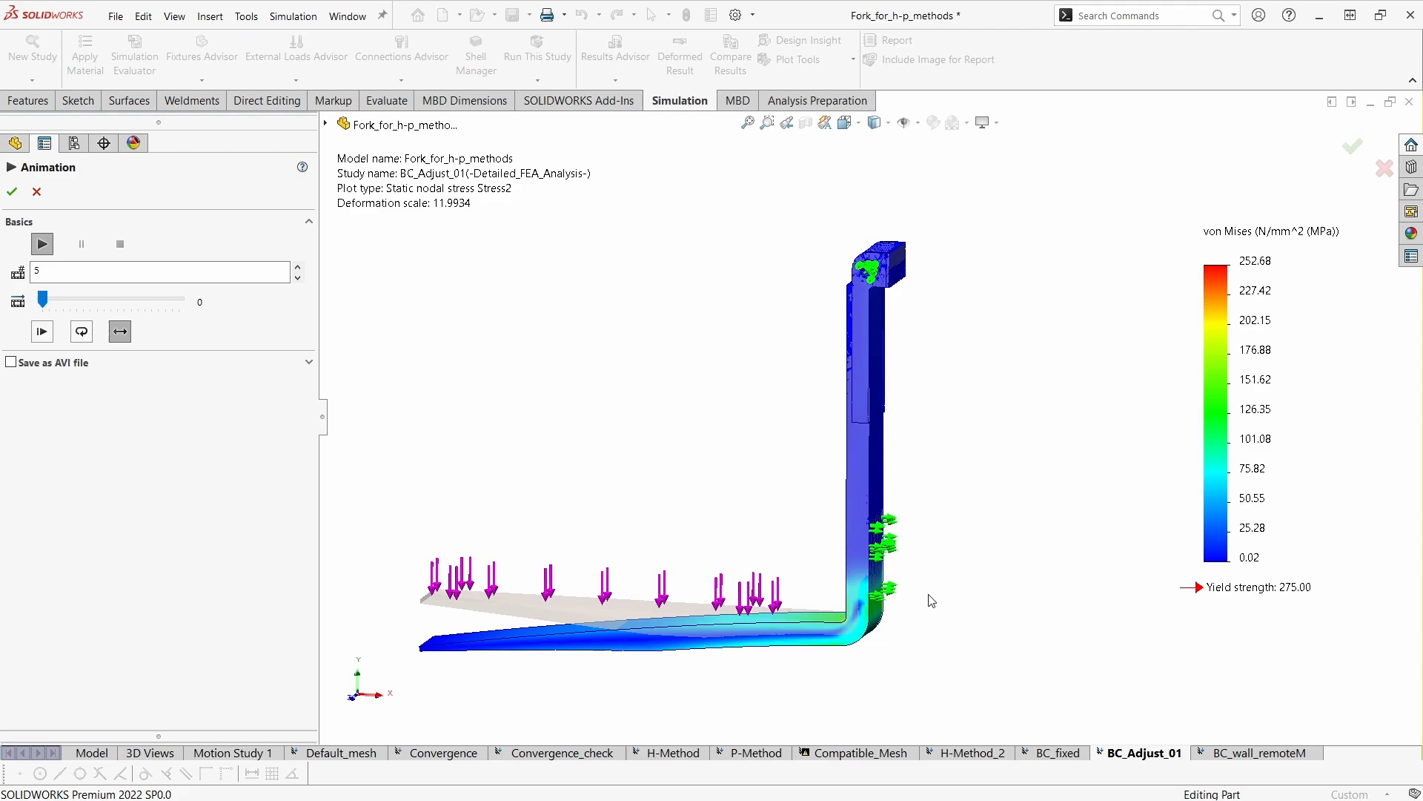
middle_drag(895, 607, 928, 597)
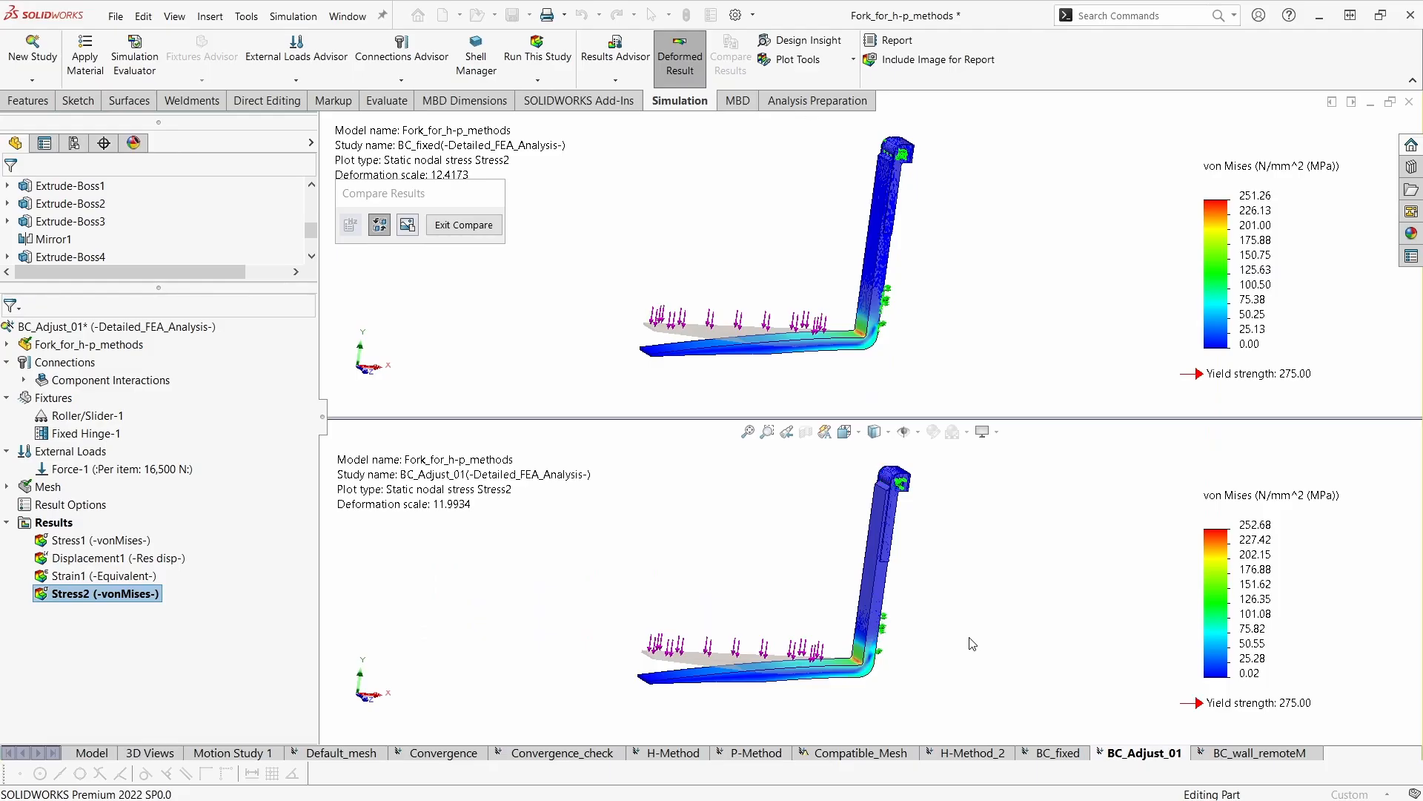
- Compare the Stress2 plots of BC_fixed and BC_Adjust_01 from the side, around the fork's heel and lower supports
middle_drag(974, 637, 875, 636)
middle_drag(810, 668, 767, 589)
scroll(893, 647, down, 4)
ctrl+middle_drag(933, 658, 982, 636)
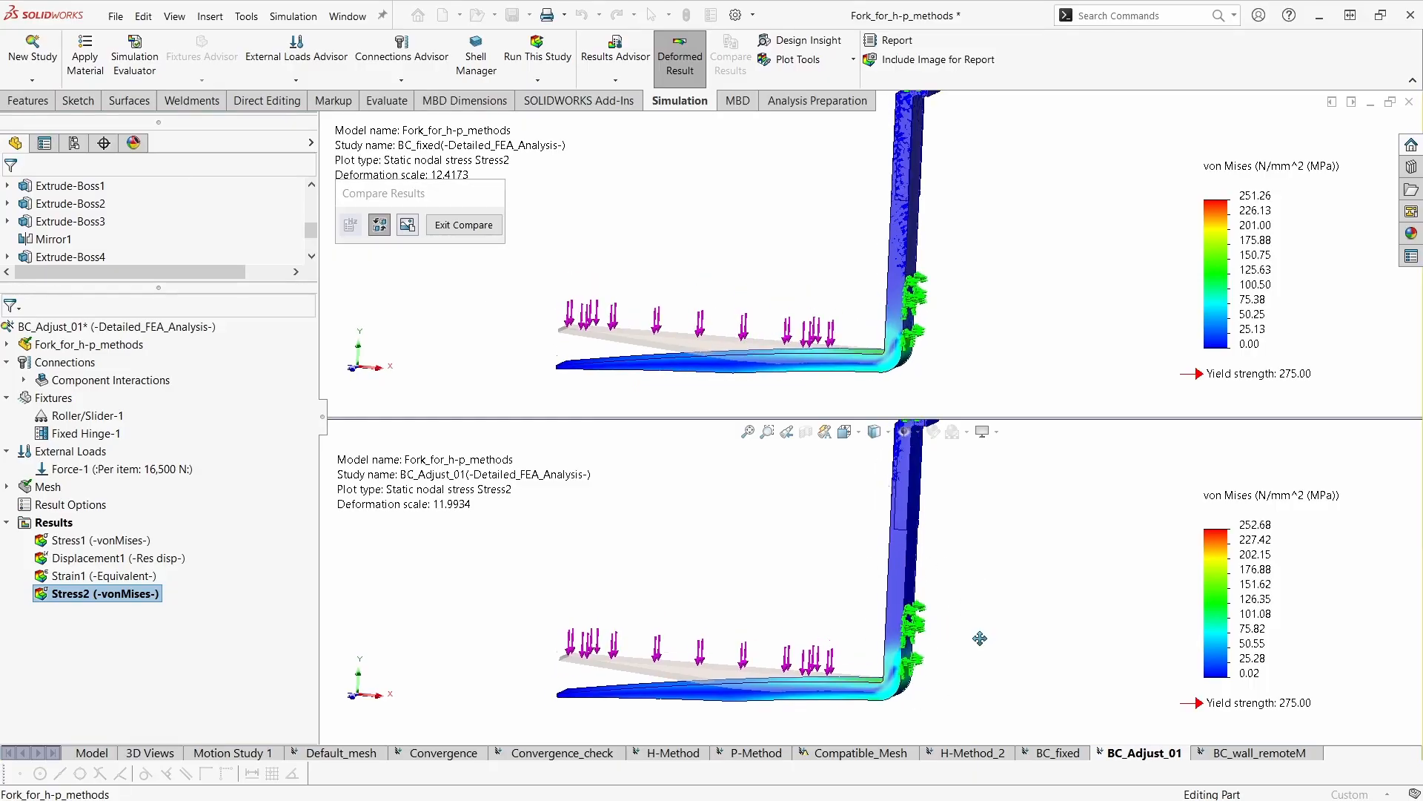
scroll(911, 667, down, 2)
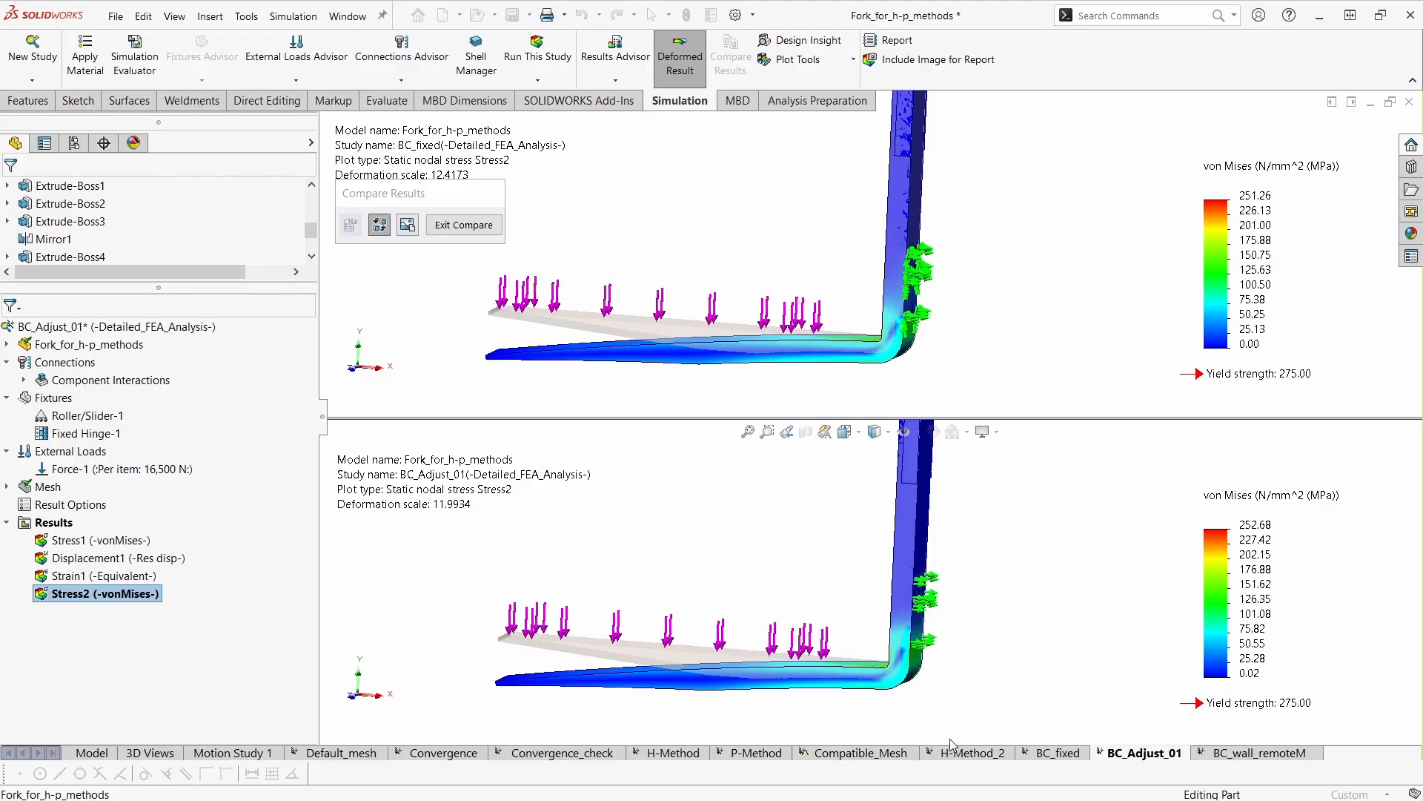
scroll(933, 658, down, 2)
scroll(950, 685, up, 3)
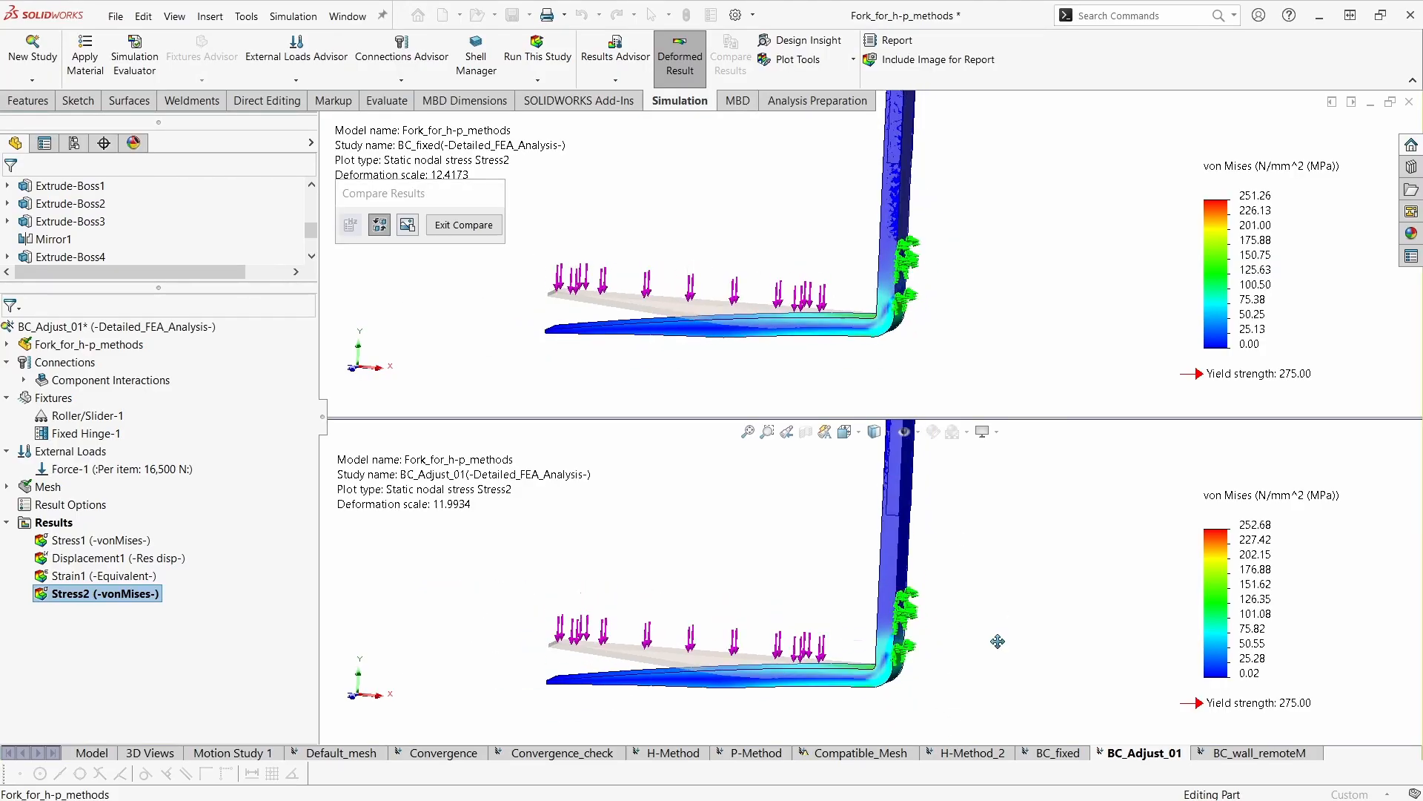
- Show the Displacement1 plot for the BC_fixed study in the results comparison
click(1042, 365)
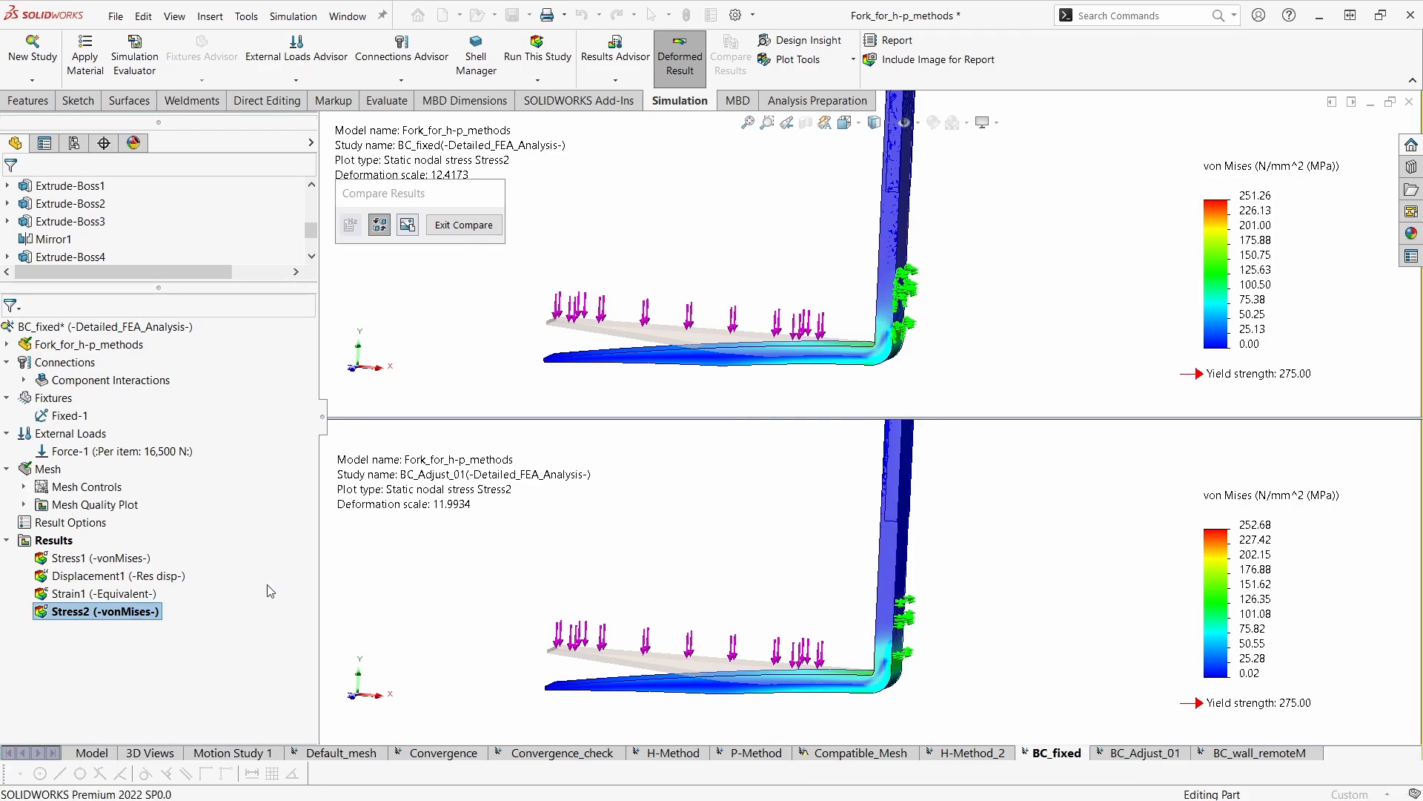
double_click(157, 577)
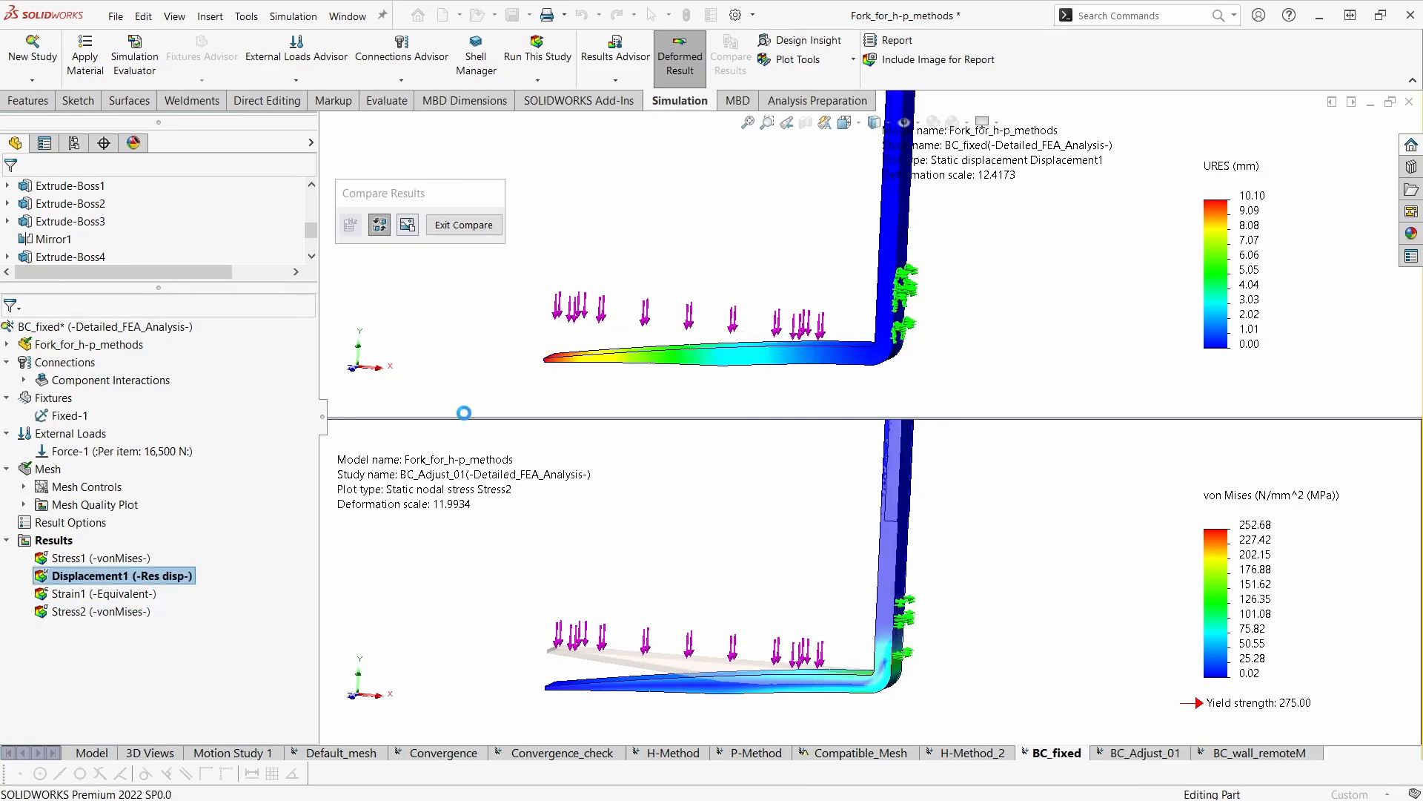
- Show the BC_Adjust_01 study's Displacement1 plot in the results comparison and turn on its maximum value annotation
click(471, 604)
double_click(178, 557)
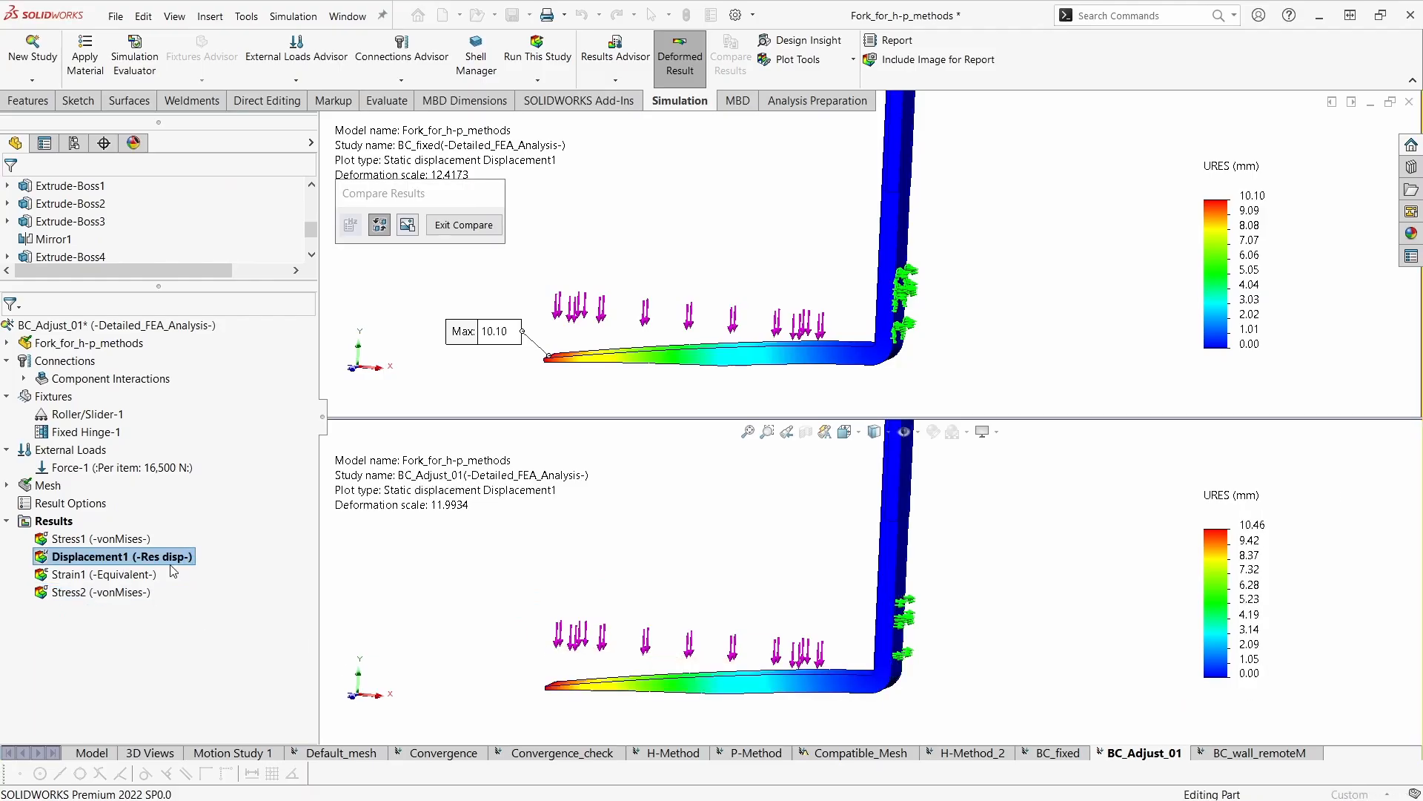
click(95, 221)
click(75, 298)
click(12, 191)
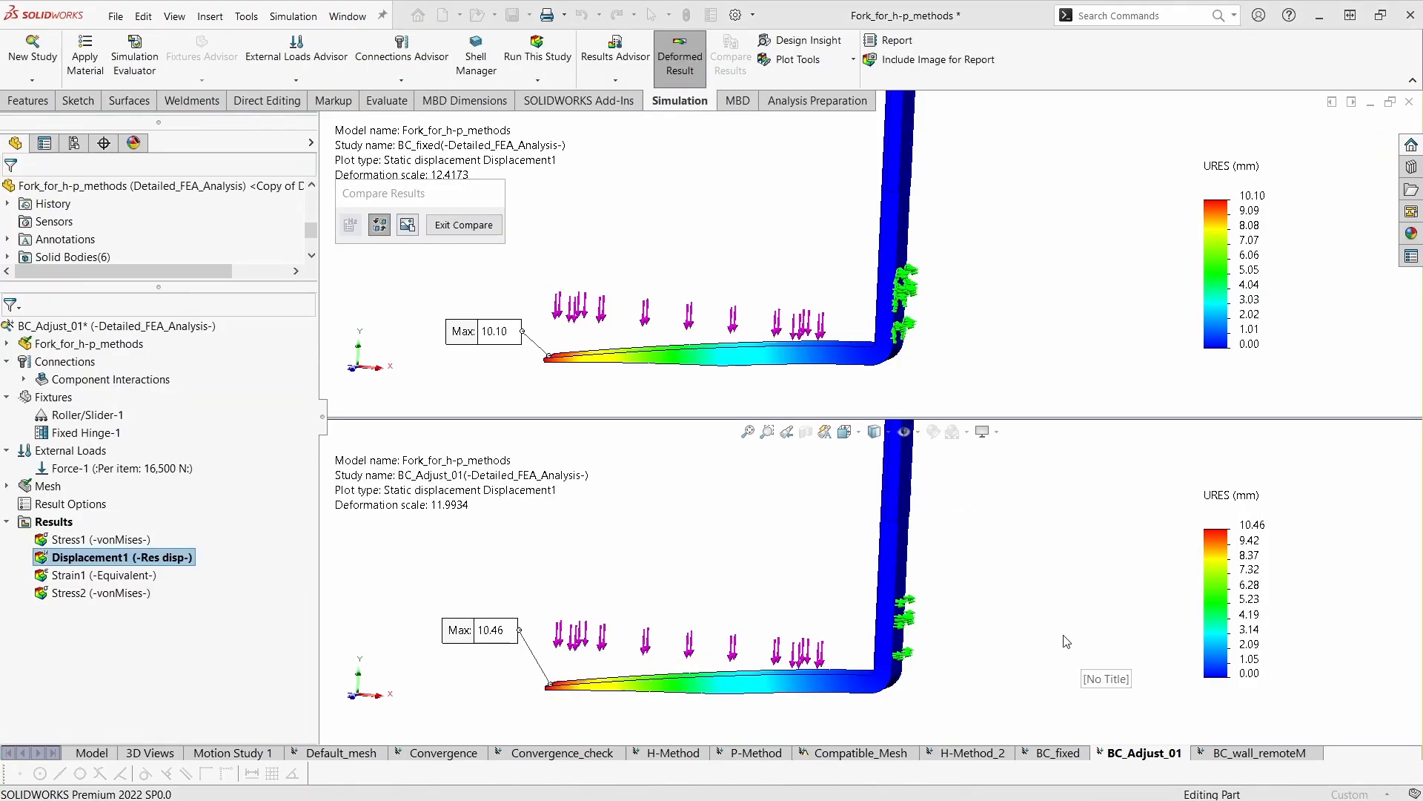
- Compare the Displacement1 plots of BC_fixed and BC_Adjust_01 from the side, at the fork tips and along the whole fork
scroll(1065, 643, up, 2)
mouse_move(1064, 644)
ctrl+middle_down()
mouse_move(1062, 659)
mouse_move(1091, 666)
ctrl+middle_up()
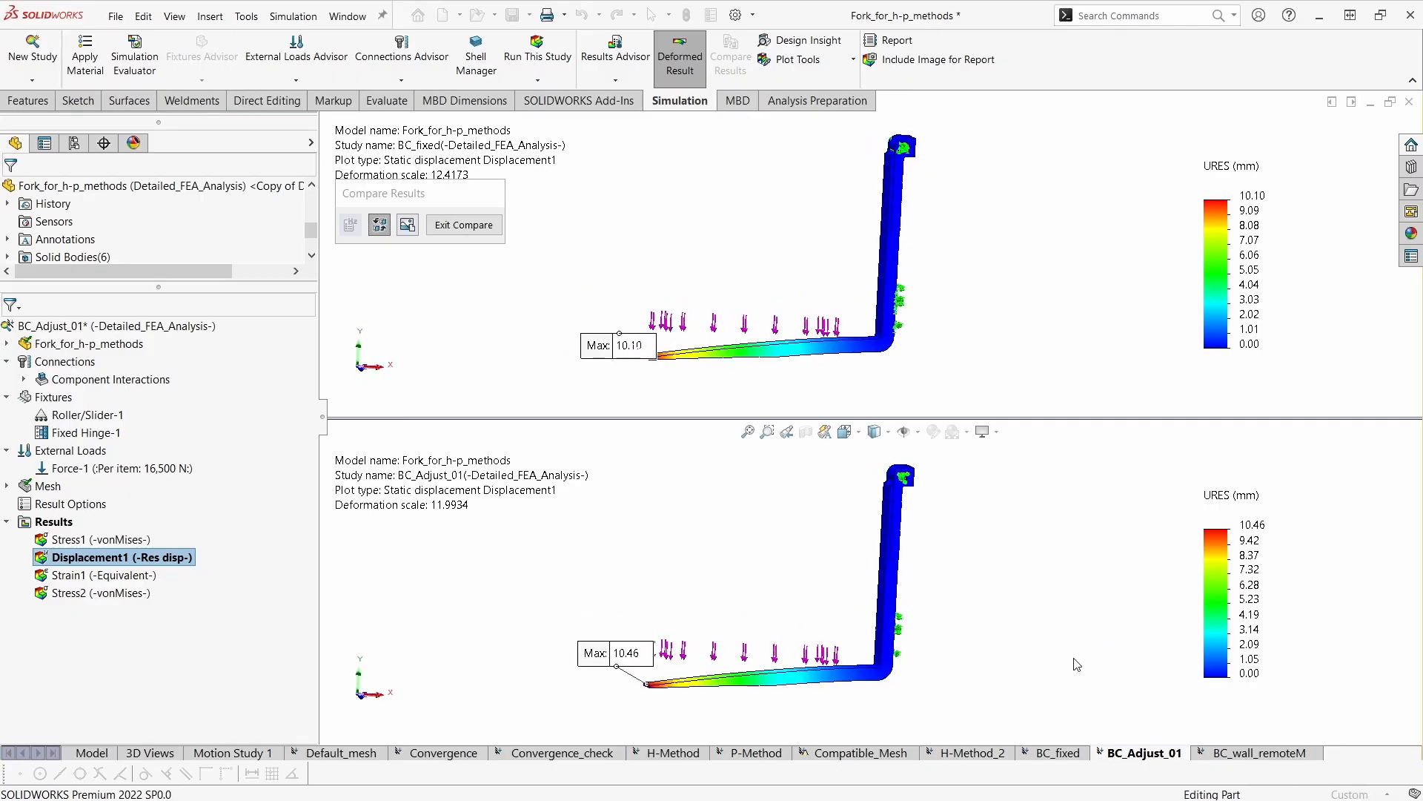
middle_drag(1096, 733, 1020, 703)
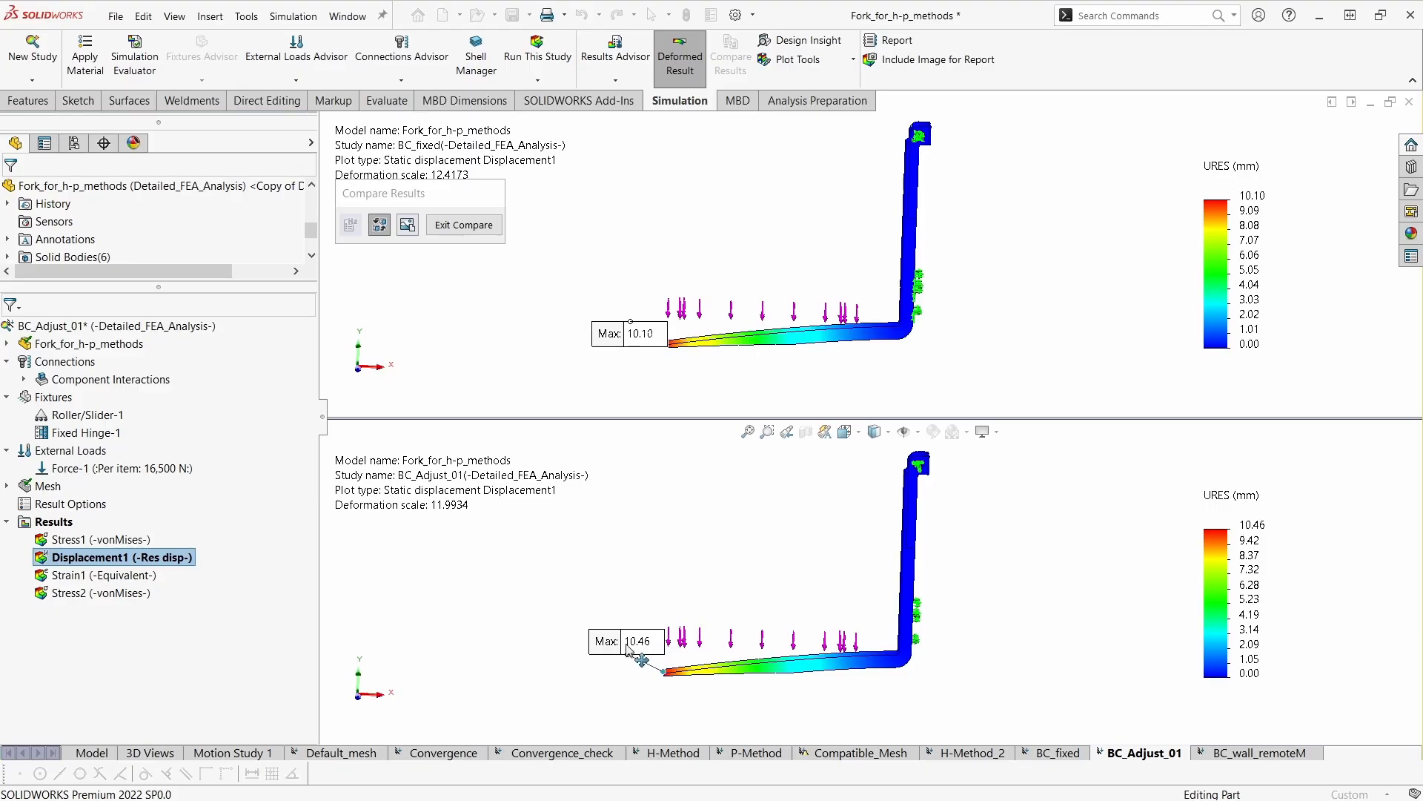
middle_drag(641, 695, 758, 689)
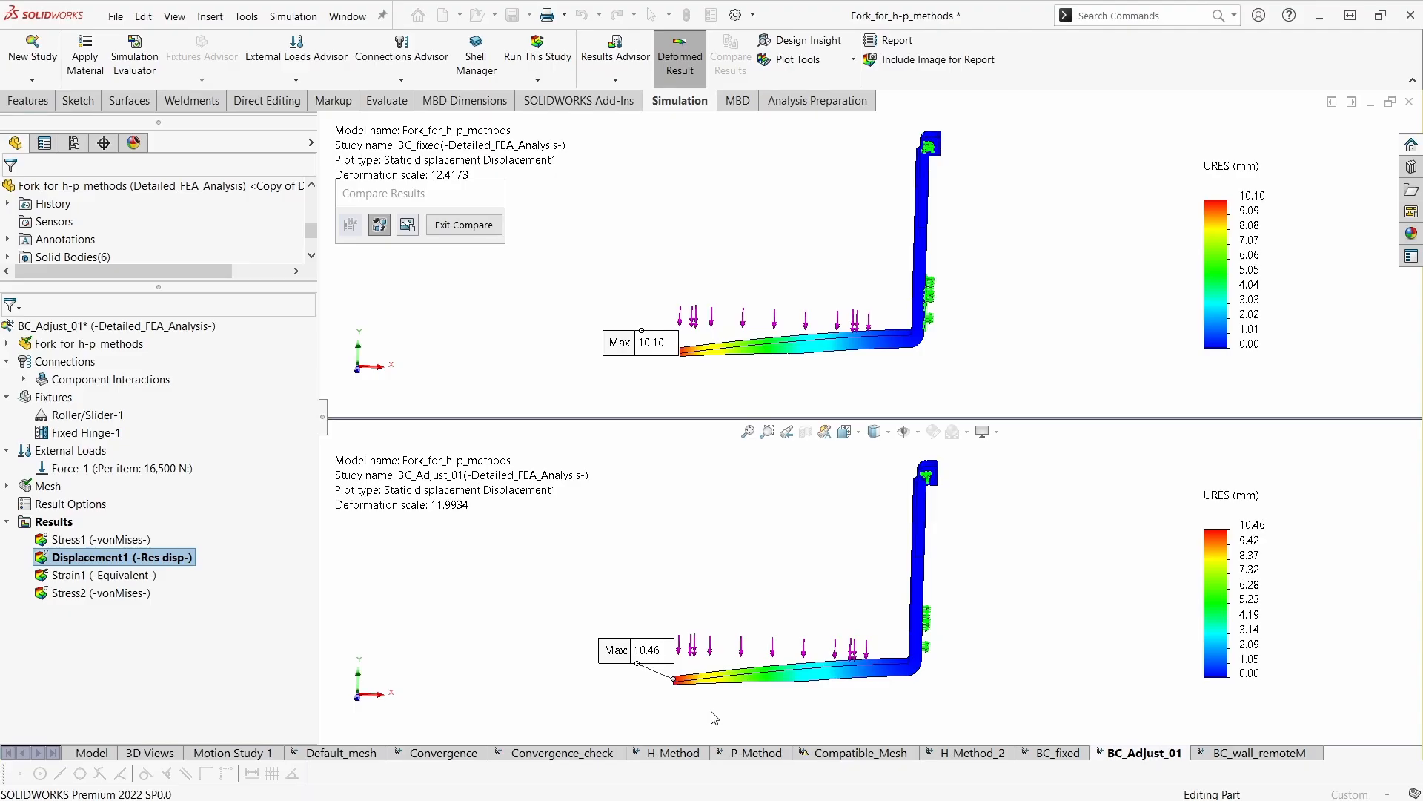
scroll(642, 701, down, 3)
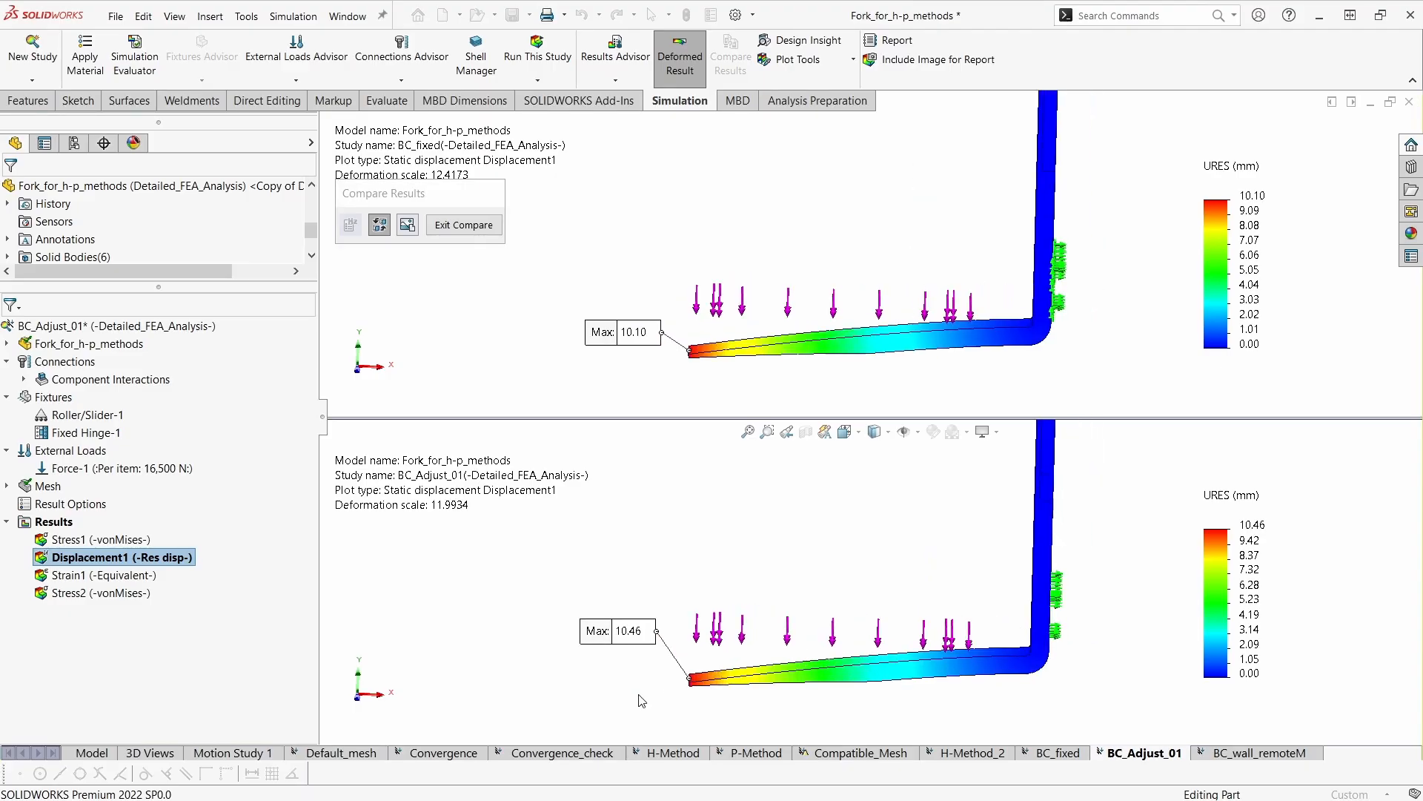
ctrl+middle_drag(642, 700, 630, 693)
key(z)
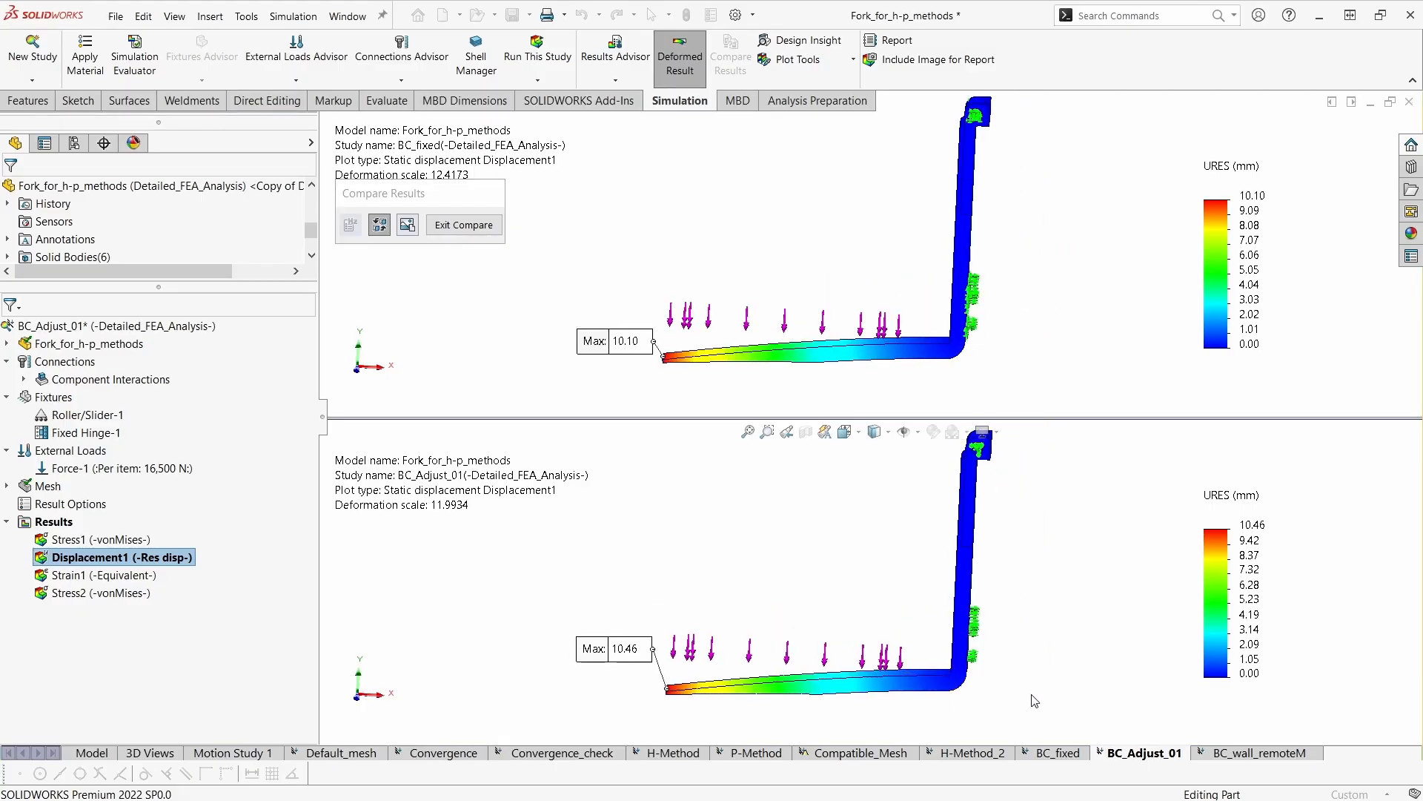
middle_drag(1027, 663, 1038, 661)
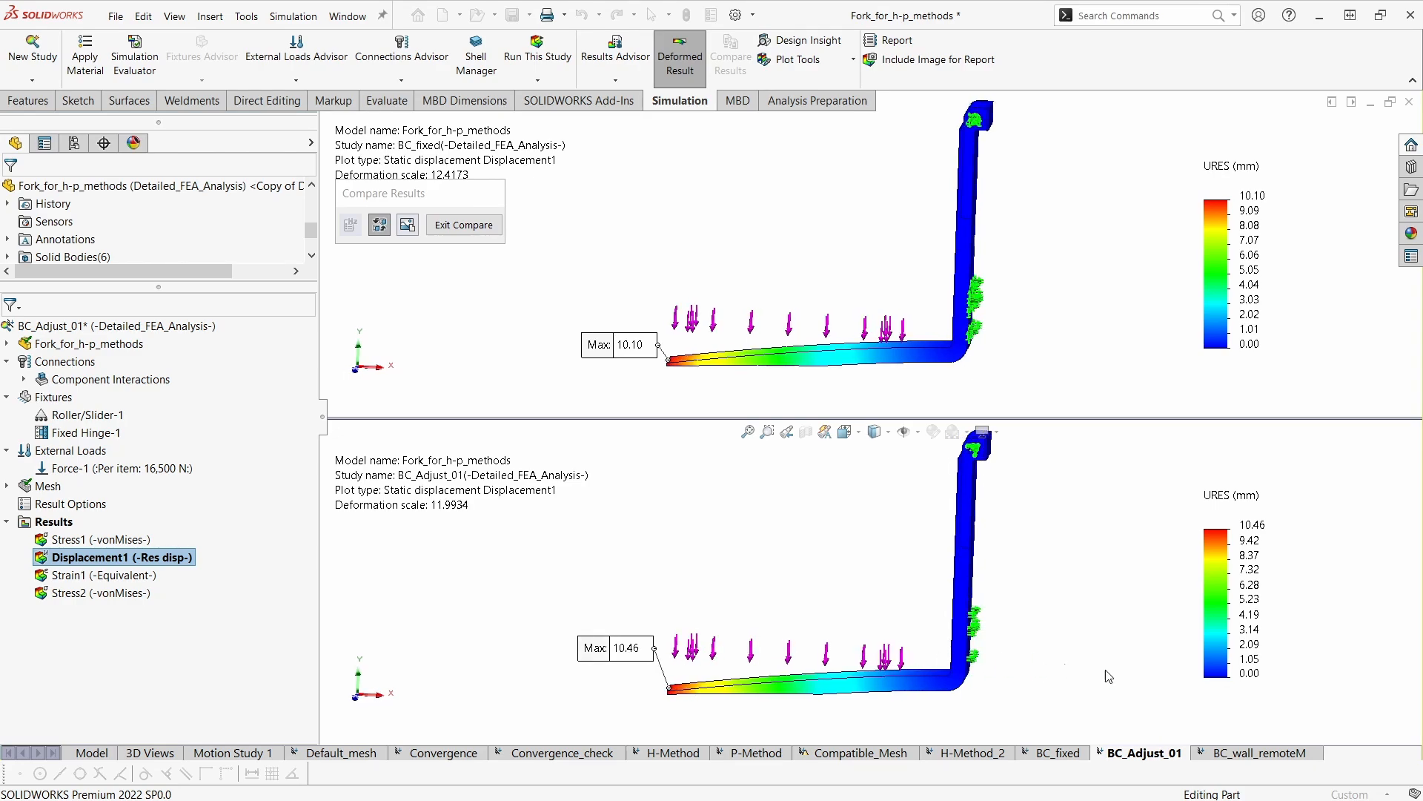
middle_drag(977, 655, 973, 657)
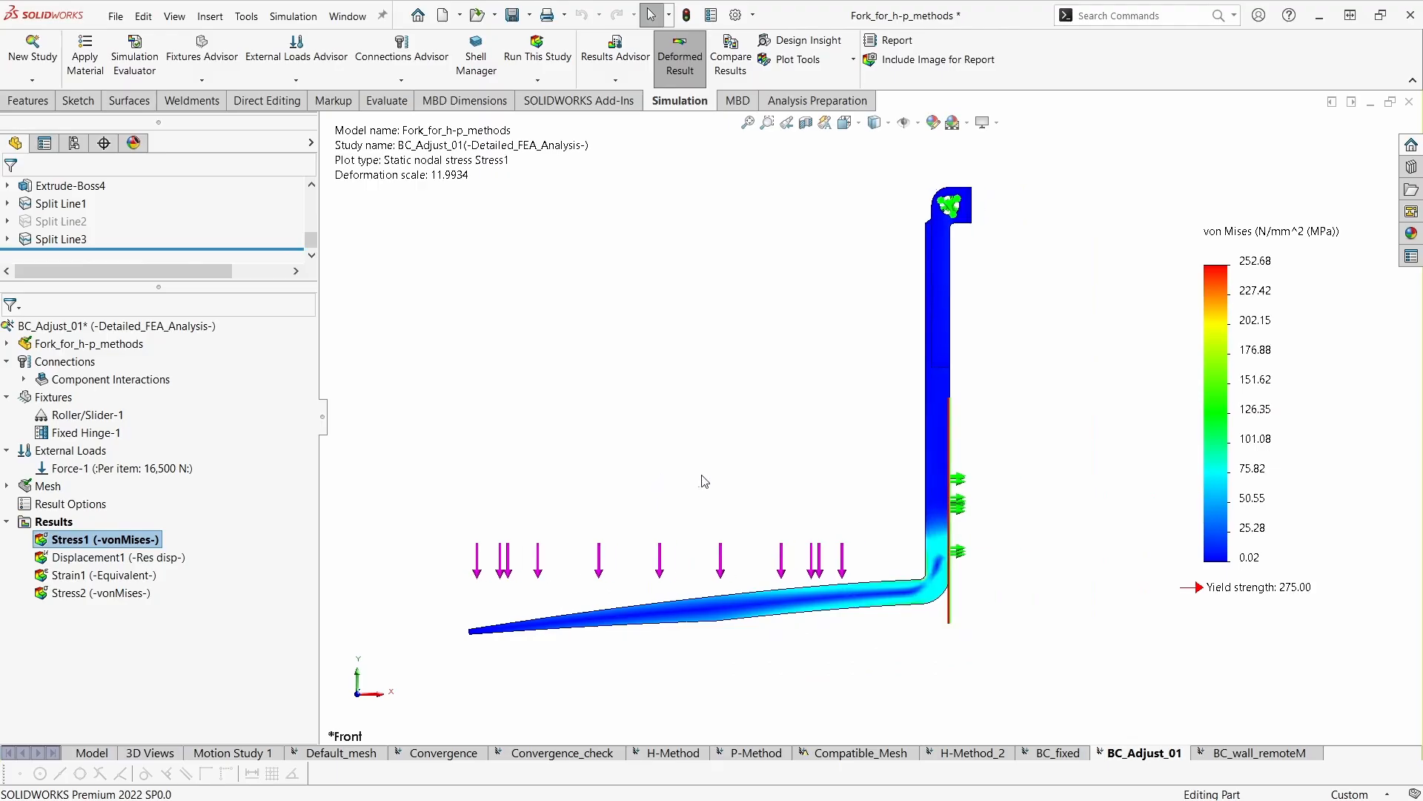
- Examine the BC_Adjust_01 Stress1 plot from the front and at an angle, around the rear roller/slider support, the heel and the Structure plane
middle_drag(703, 482, 774, 507)
scroll(969, 455, up, 3)
middle_drag(963, 459, 930, 529)
scroll(913, 488, down, 1)
key(ctrl+1)
scroll(1002, 517, down, 3)
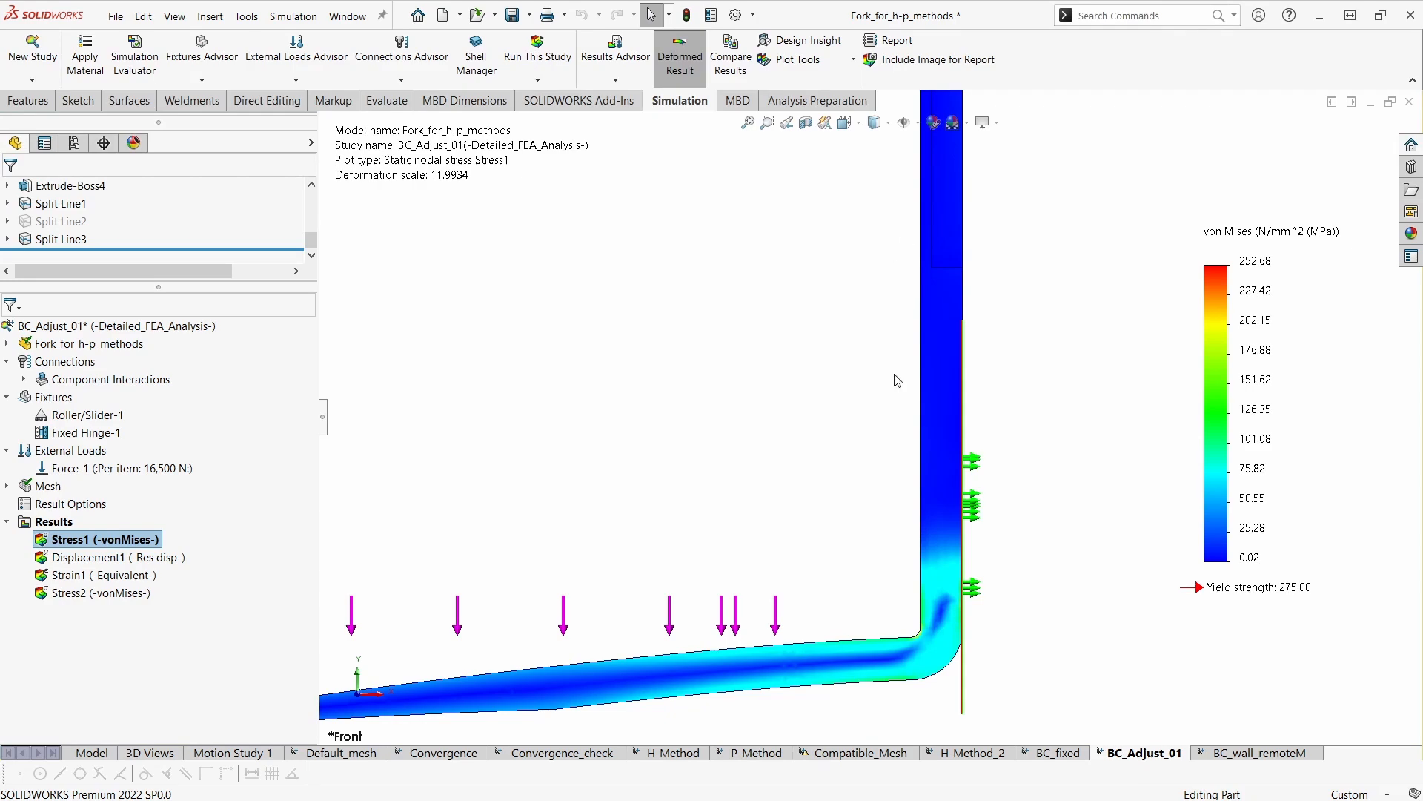
scroll(956, 384, up, 2)
scroll(955, 378, up, 1)
ctrl+middle_drag(955, 378, 929, 436)
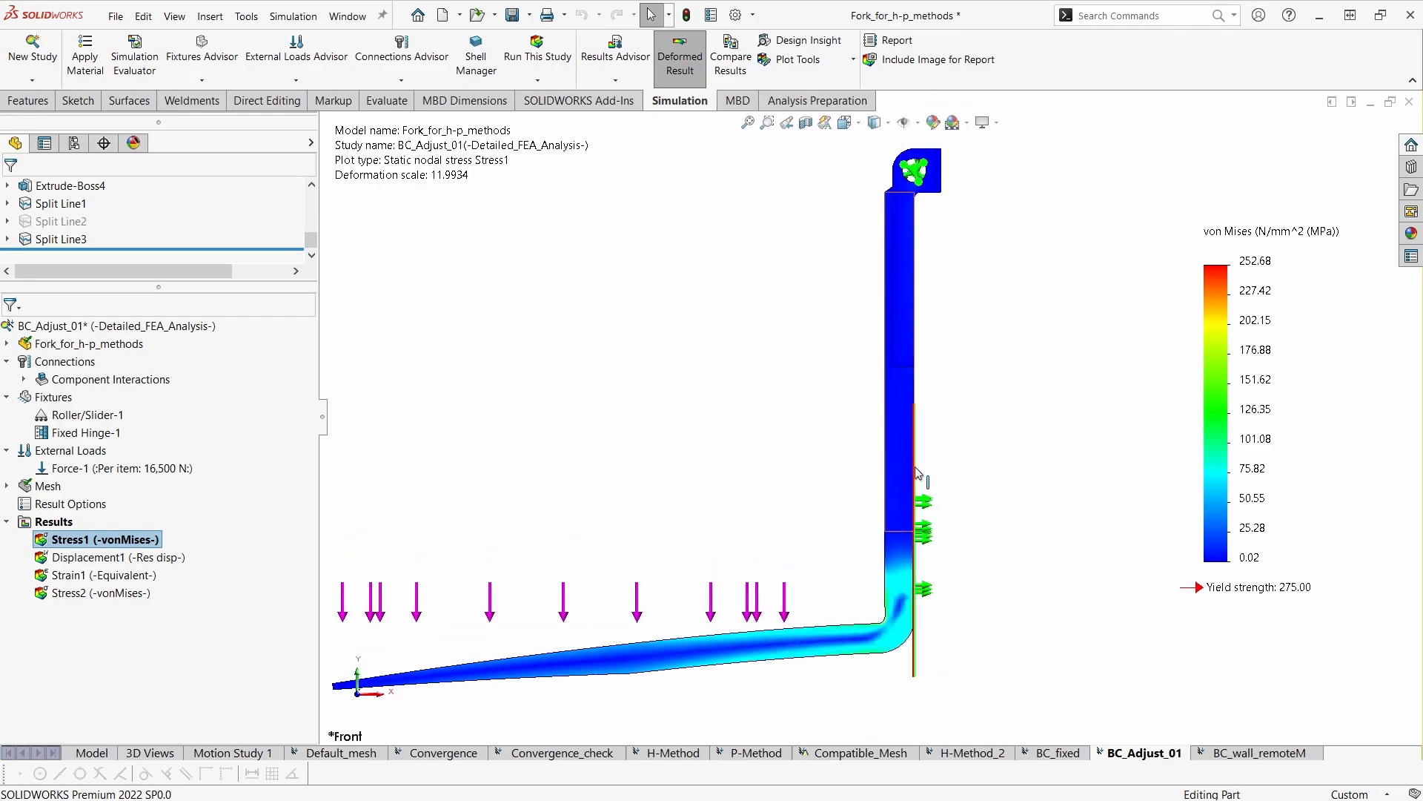
scroll(947, 504, down, 1)
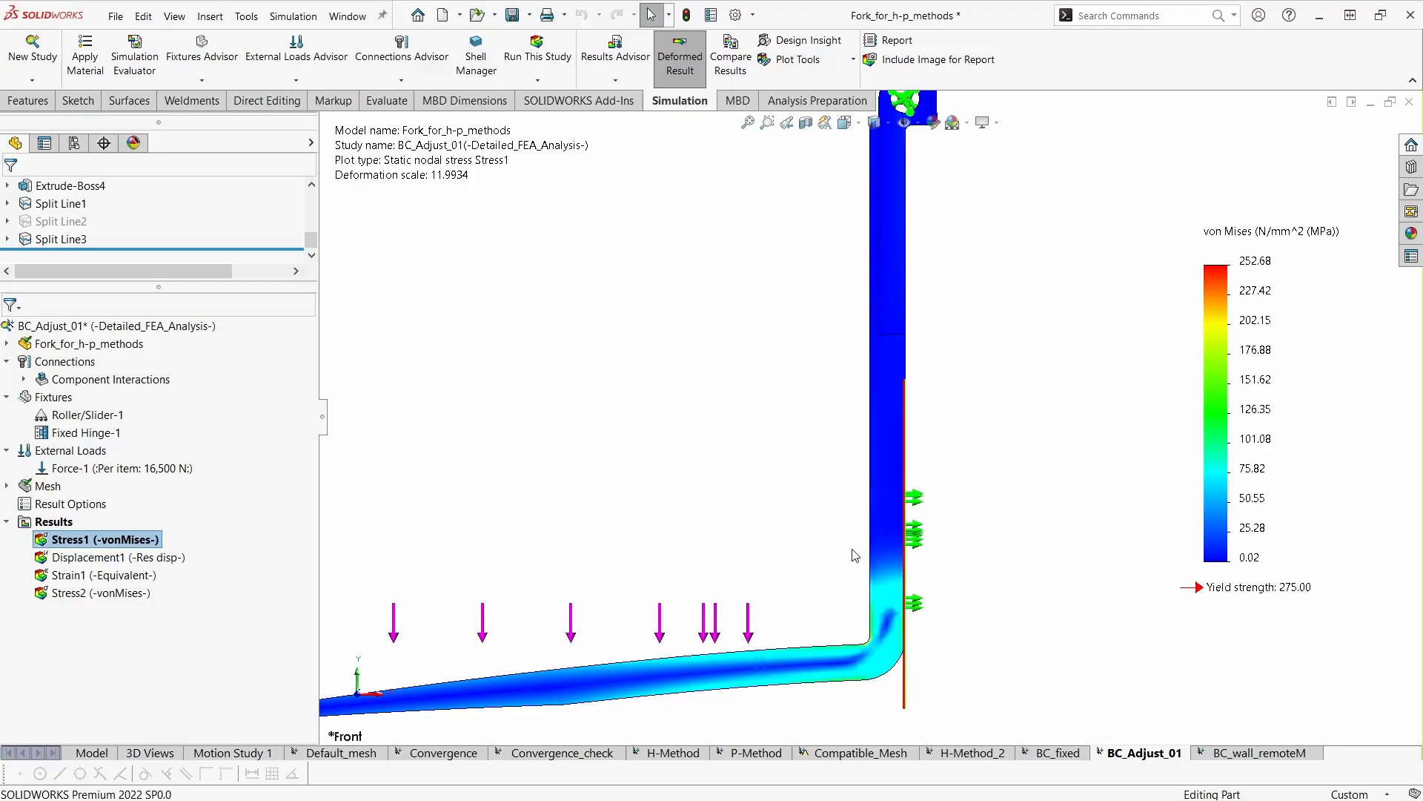
ctrl+middle_drag(848, 556, 876, 566)
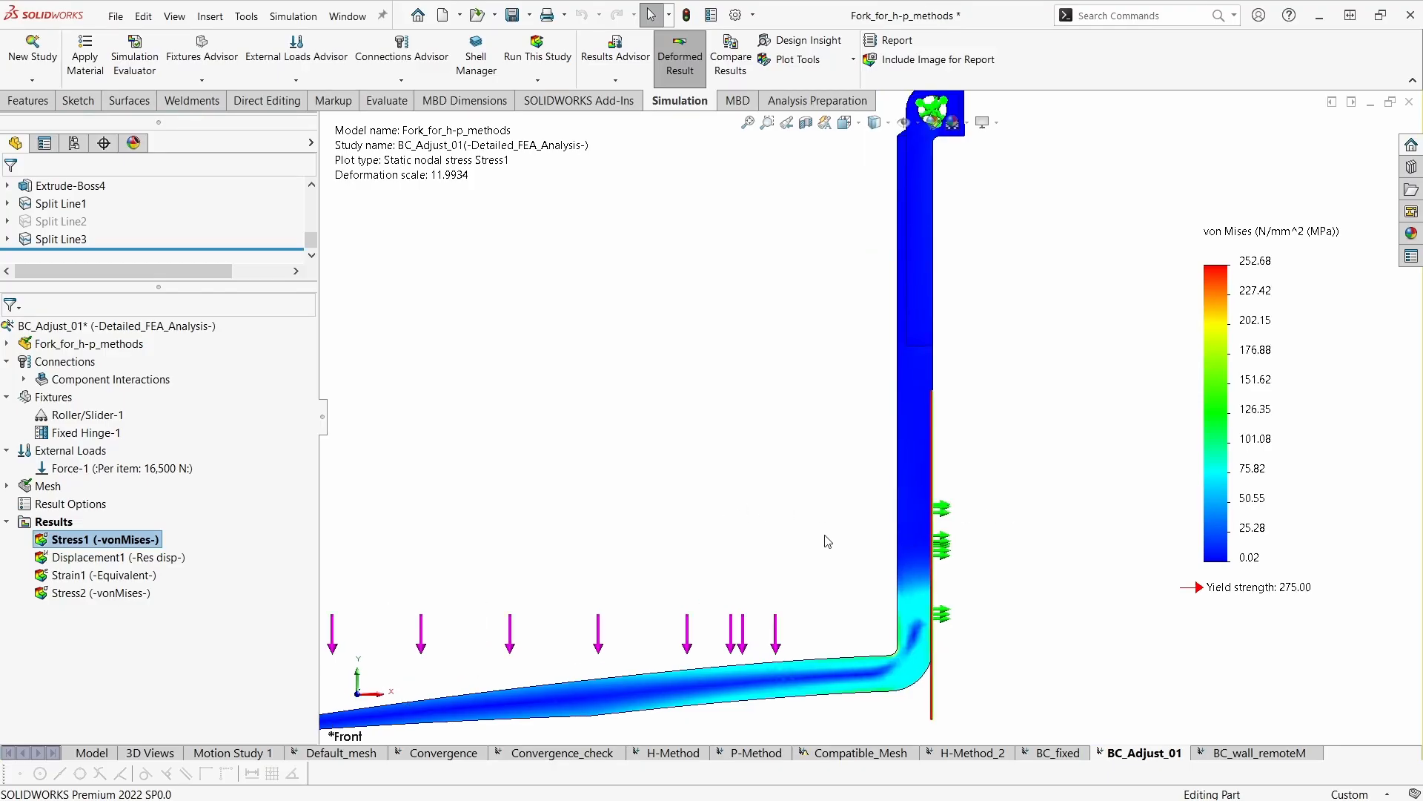
middle_drag(877, 573, 819, 514)
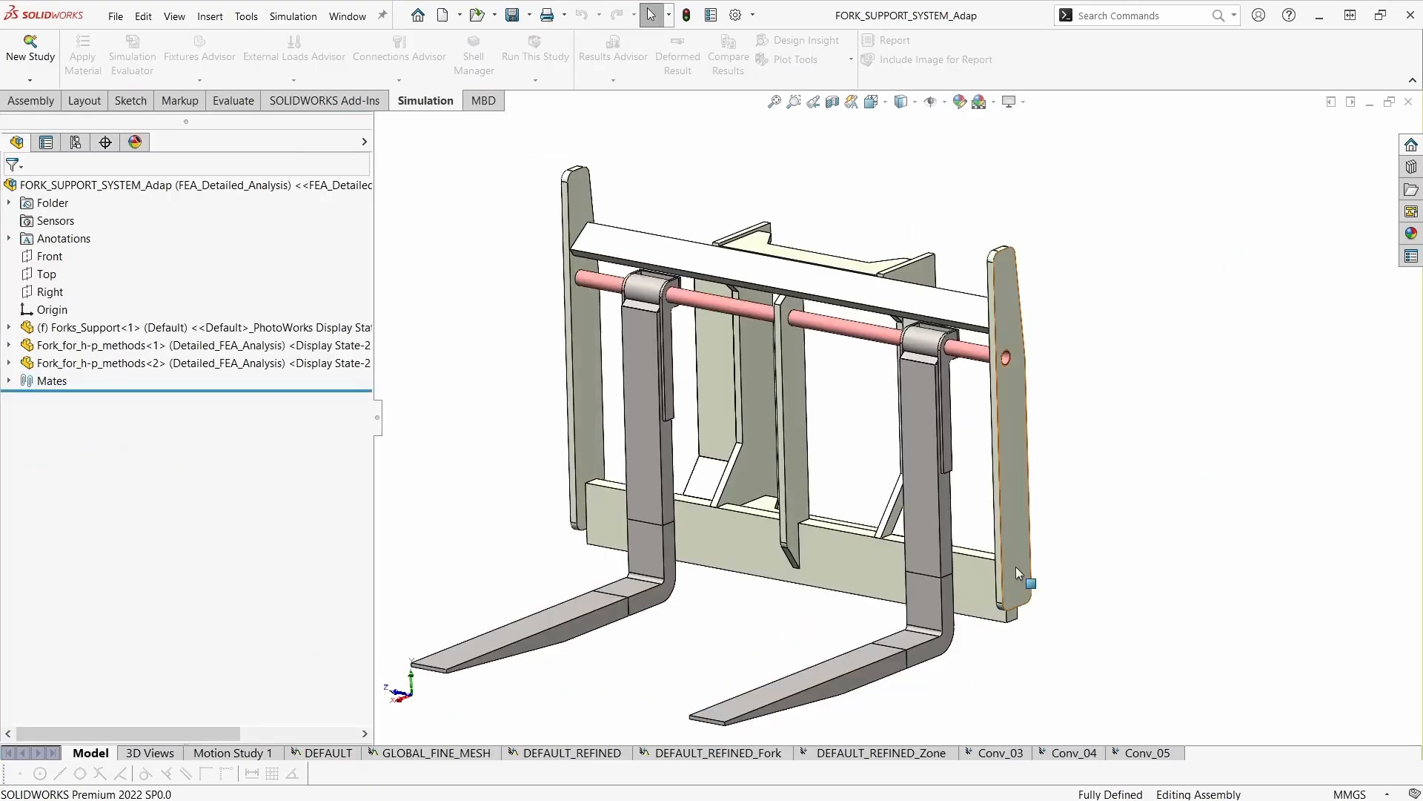
- Switch to the FORK_SUPPORT_SYSTEM_Adap assembly and examine where the forks' lower backs rest against the support's crossbeam
mouse_move(1015, 567)
middle_down()
mouse_move(1010, 594)
mouse_move(1013, 569)
middle_up()
scroll(999, 553, down, 5)
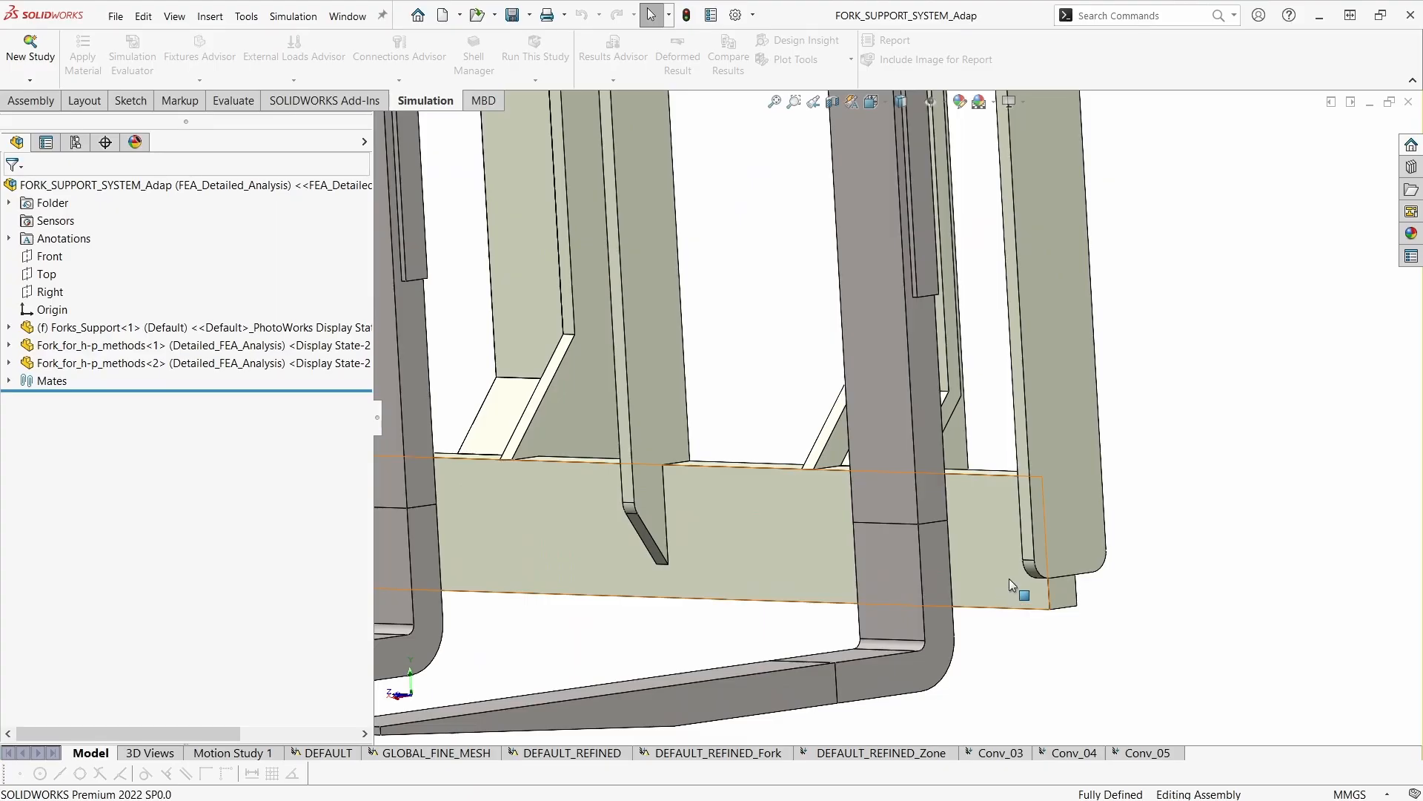
ctrl+middle_drag(939, 573, 972, 568)
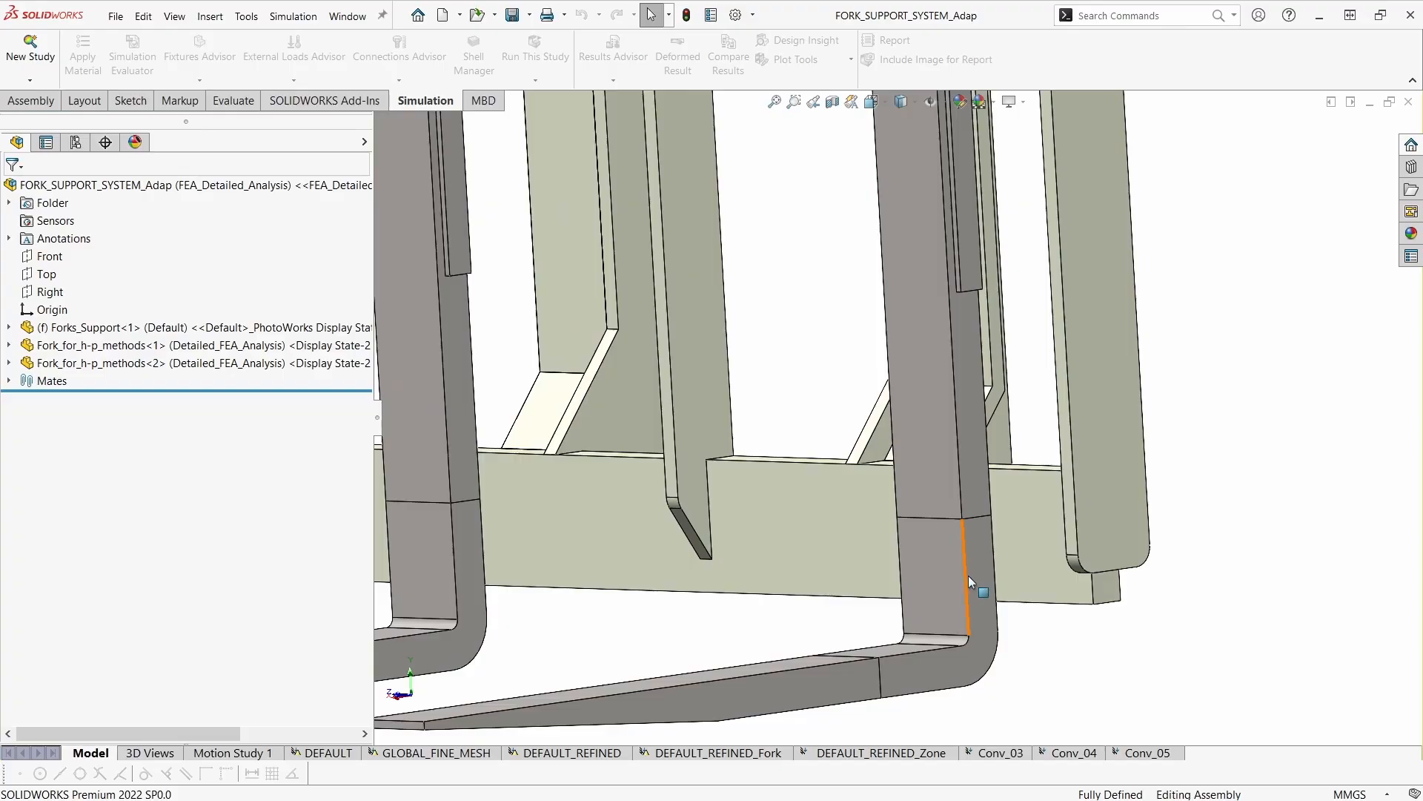
middle_drag(1011, 583, 916, 603)
scroll(982, 554, up, 3)
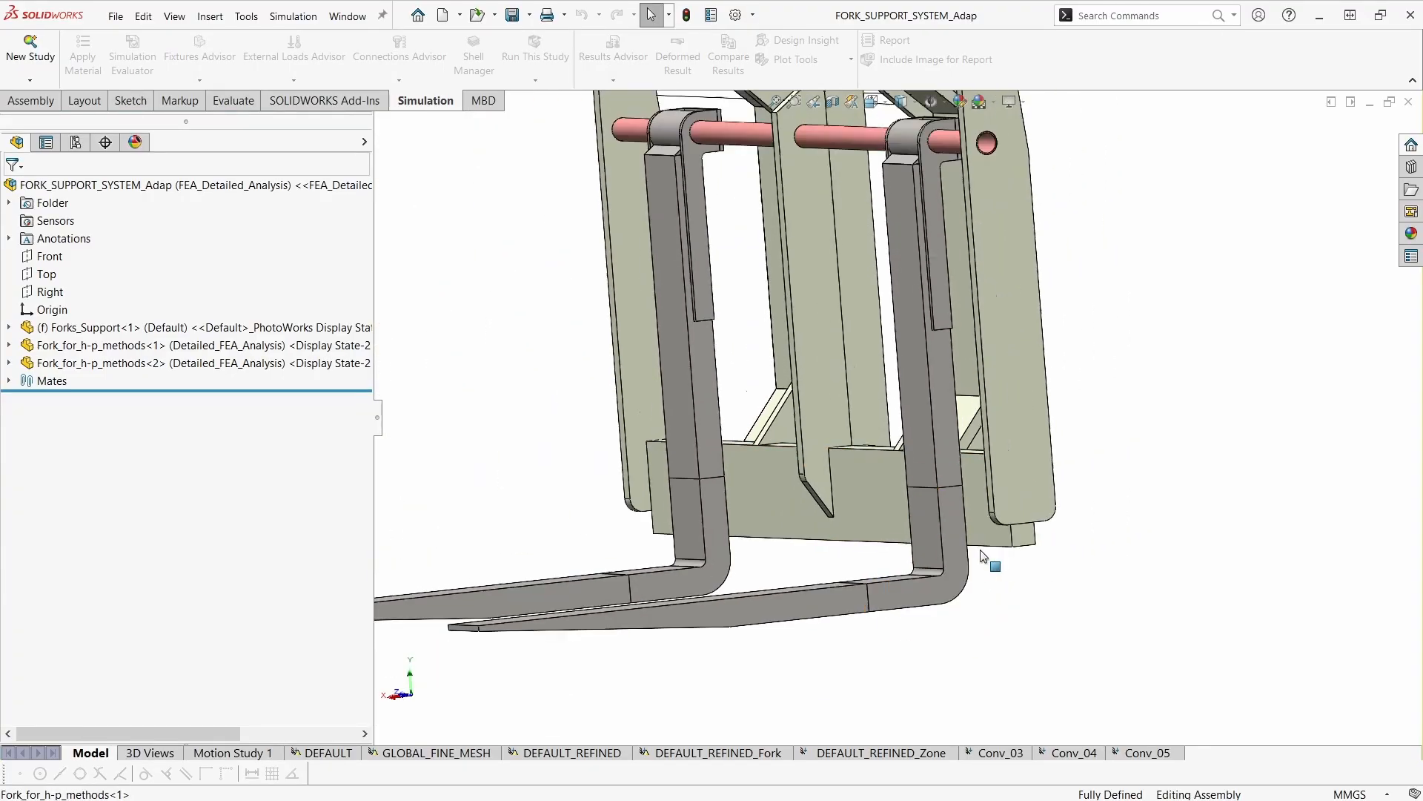
- Examine how both forks hang on the upper shaft and lean on the support frame in the assembly
ctrl+middle_drag(907, 282, 905, 327)
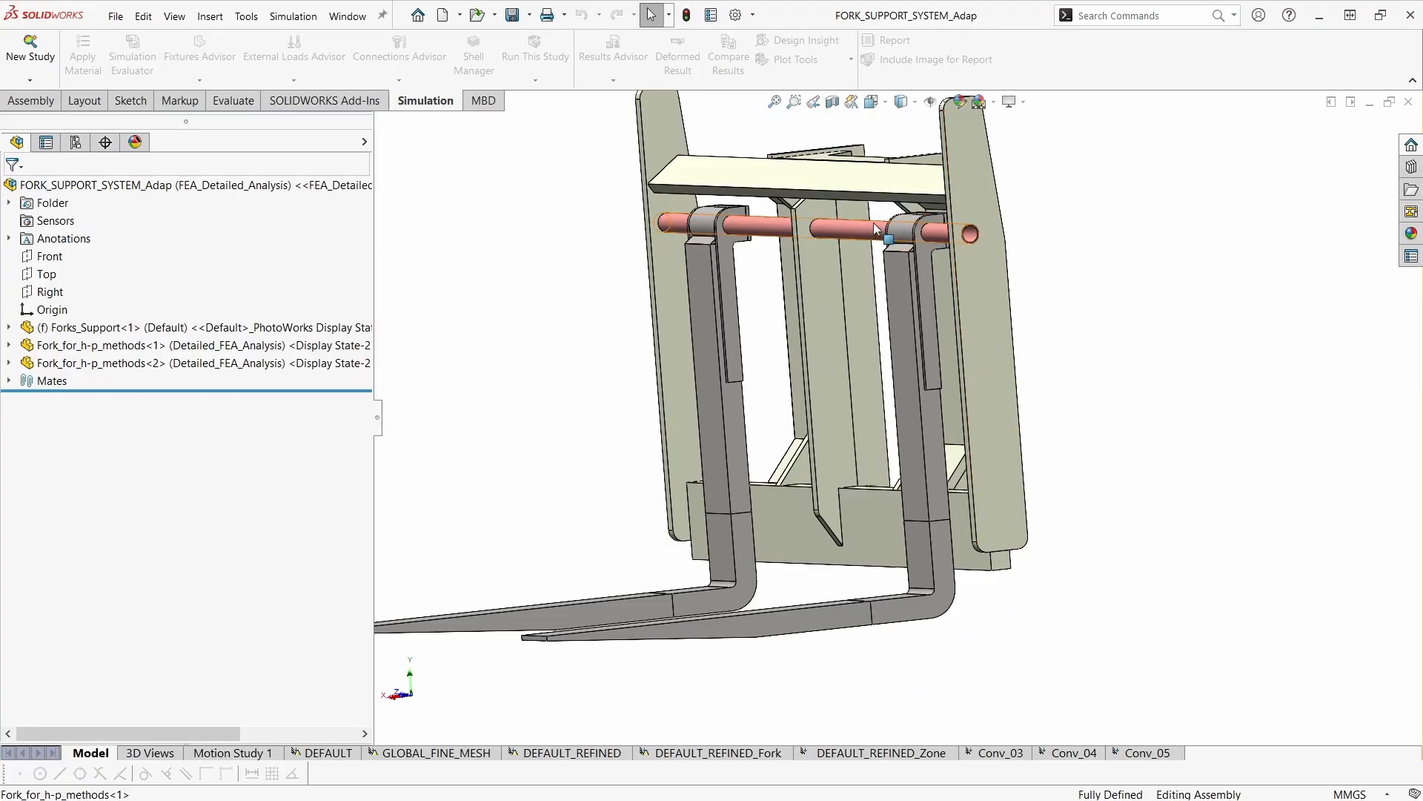
middle_drag(924, 409, 864, 519)
scroll(894, 541, down, 5)
scroll(845, 482, up, 5)
scroll(919, 506, up, 3)
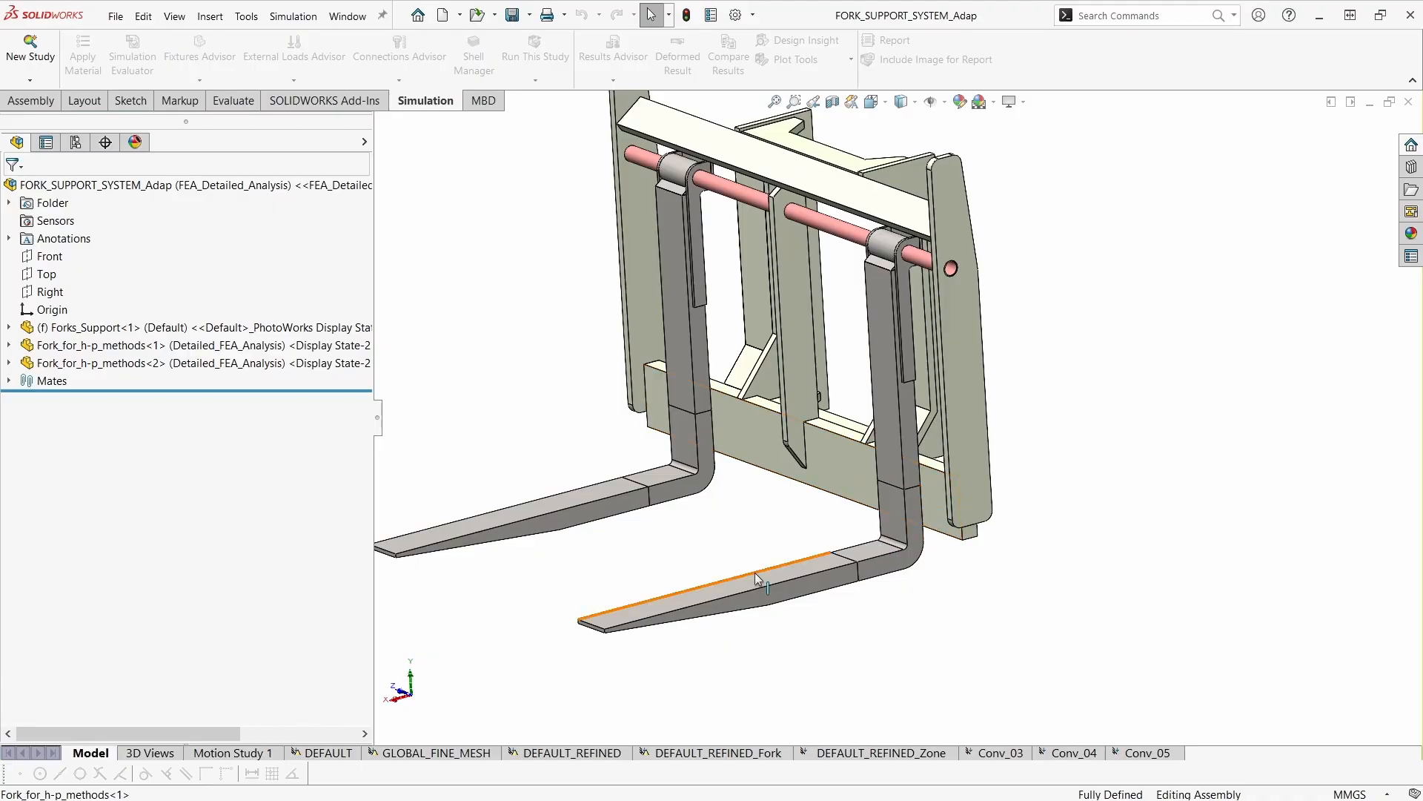
scroll(597, 626, up, 2)
ctrl+middle_drag(646, 544, 660, 572)
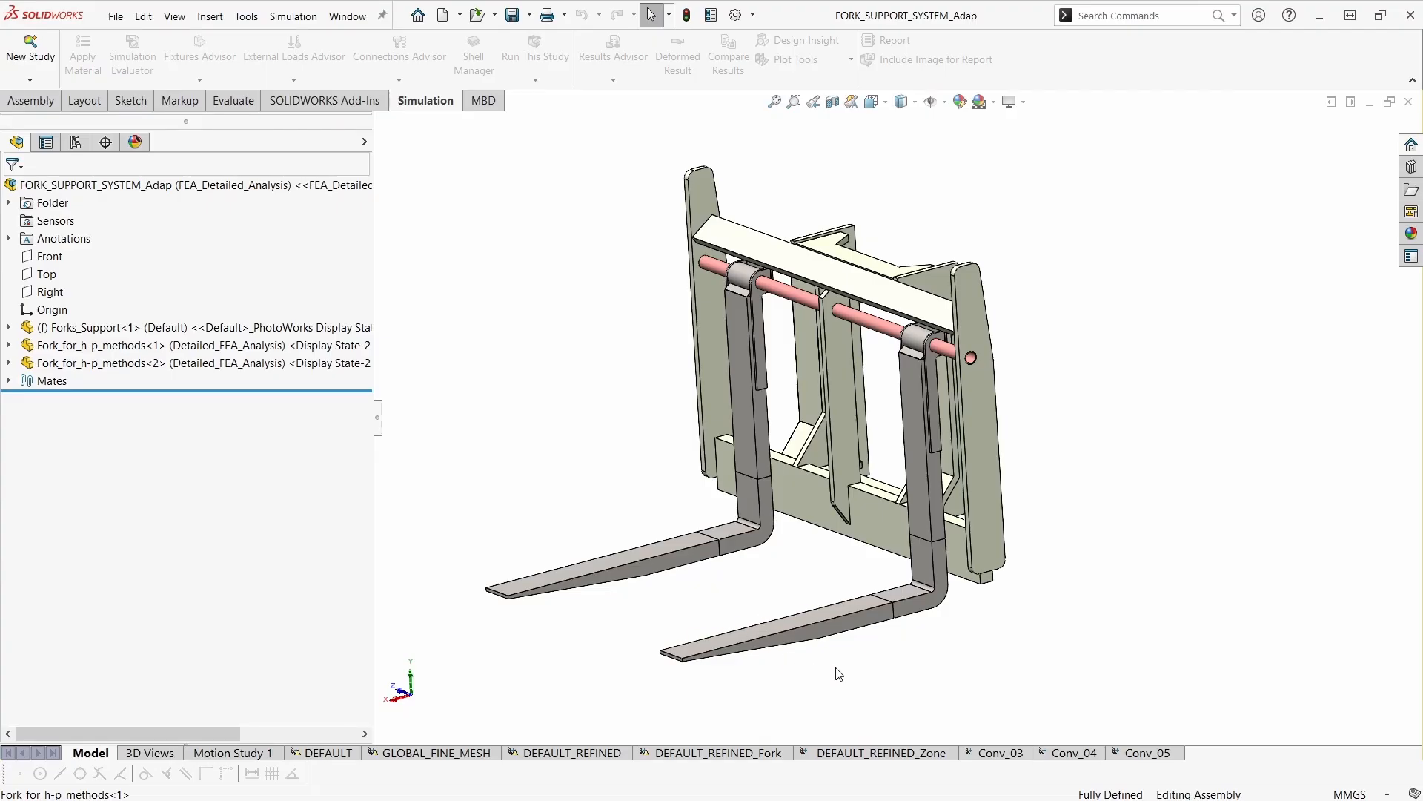
ctrl+middle_drag(839, 674, 850, 683)
scroll(877, 675, down, 2)
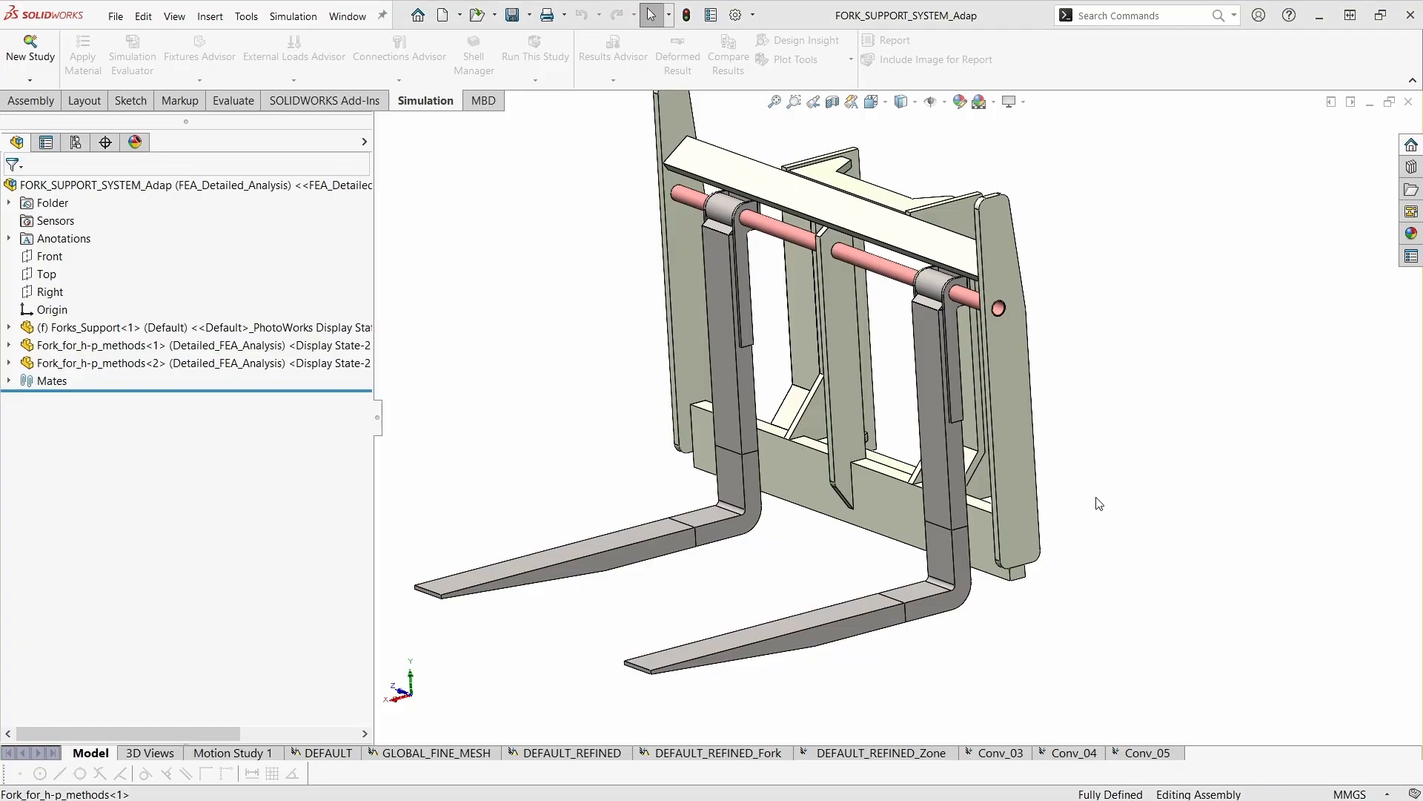
- In the Fork_for_h-p_methods part, copy the BC_Adjust_01 study to a new static study named BC_Adjust_02
ctrl+middle_drag(1066, 452, 1054, 487)
ctrl+middle_drag(1075, 425, 1048, 435)
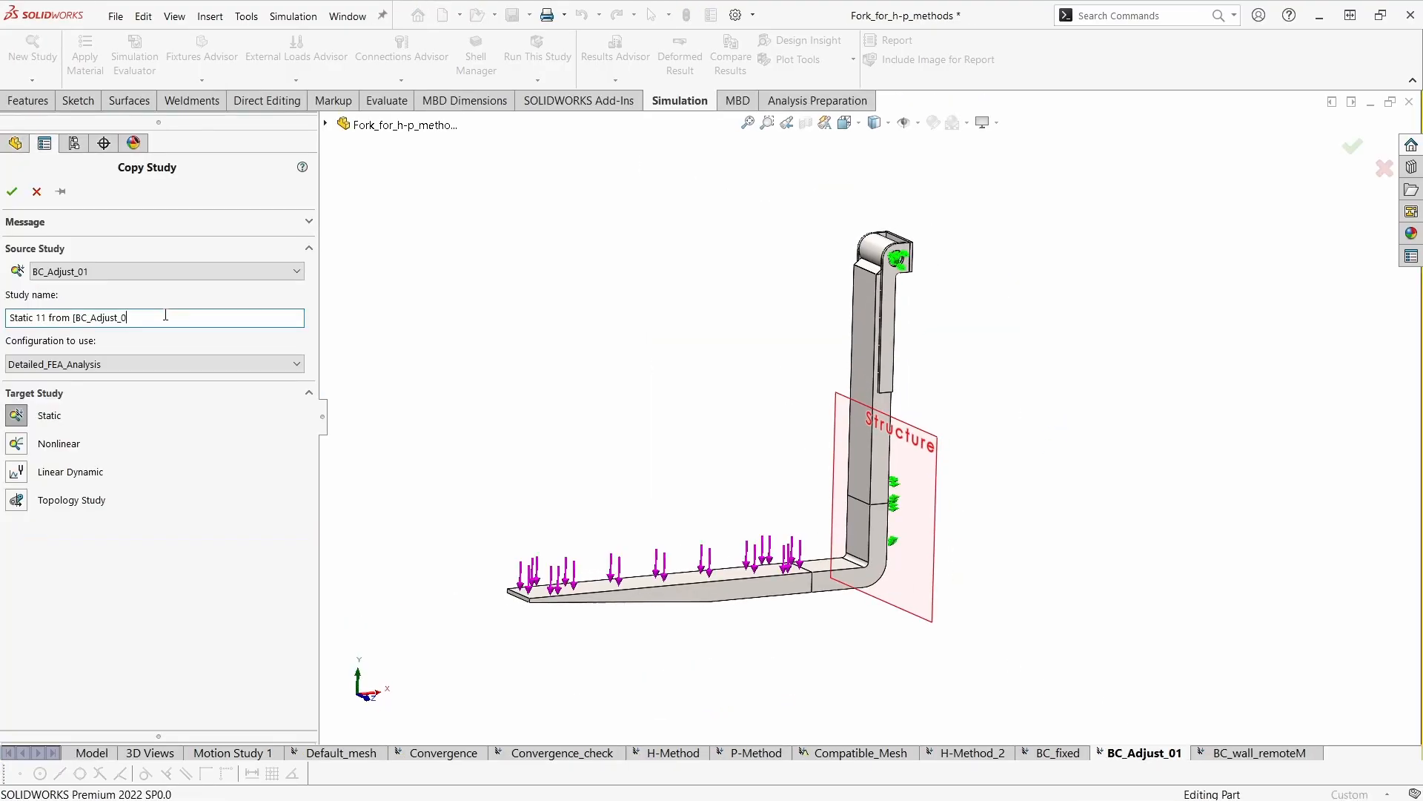
key(Return)
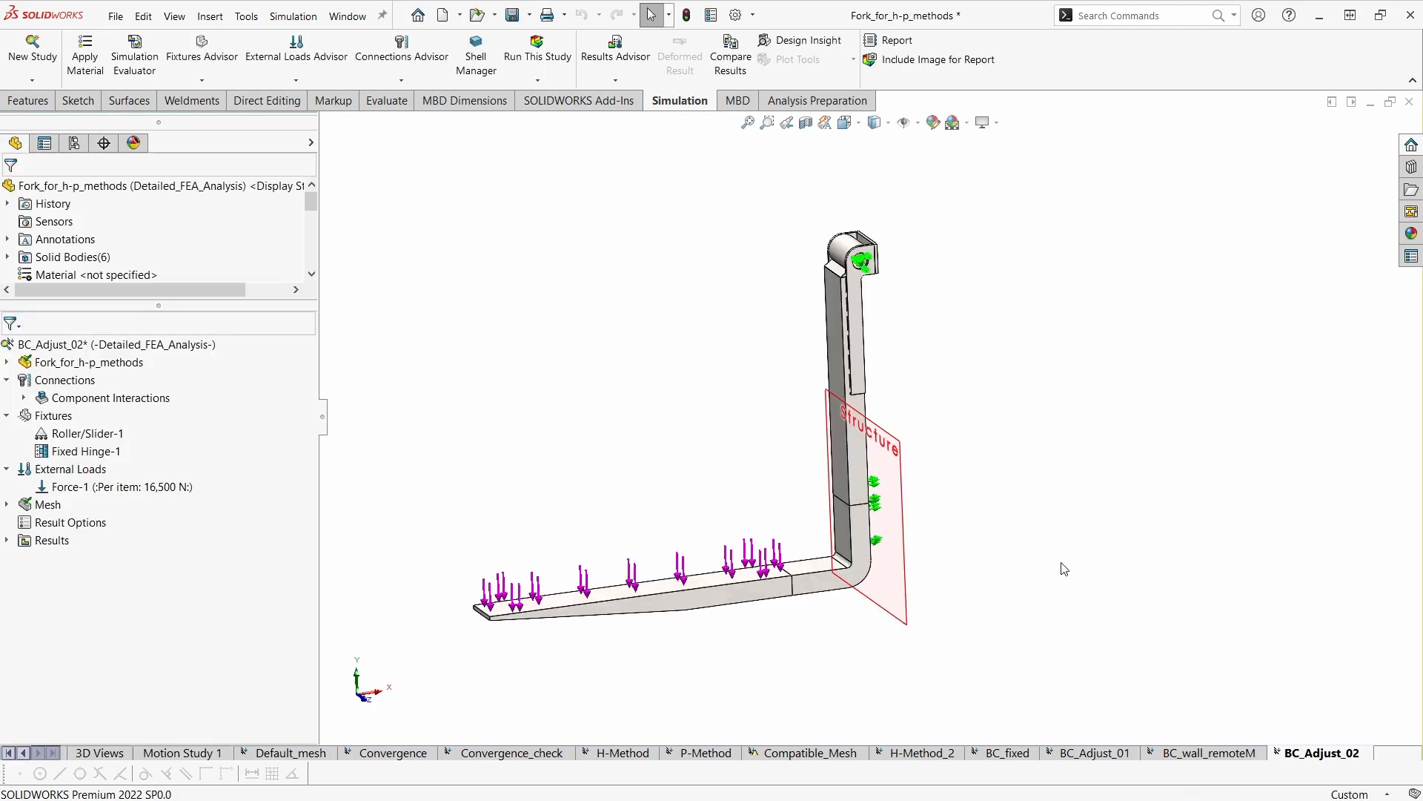
ctrl+middle_drag(1139, 535, 1151, 530)
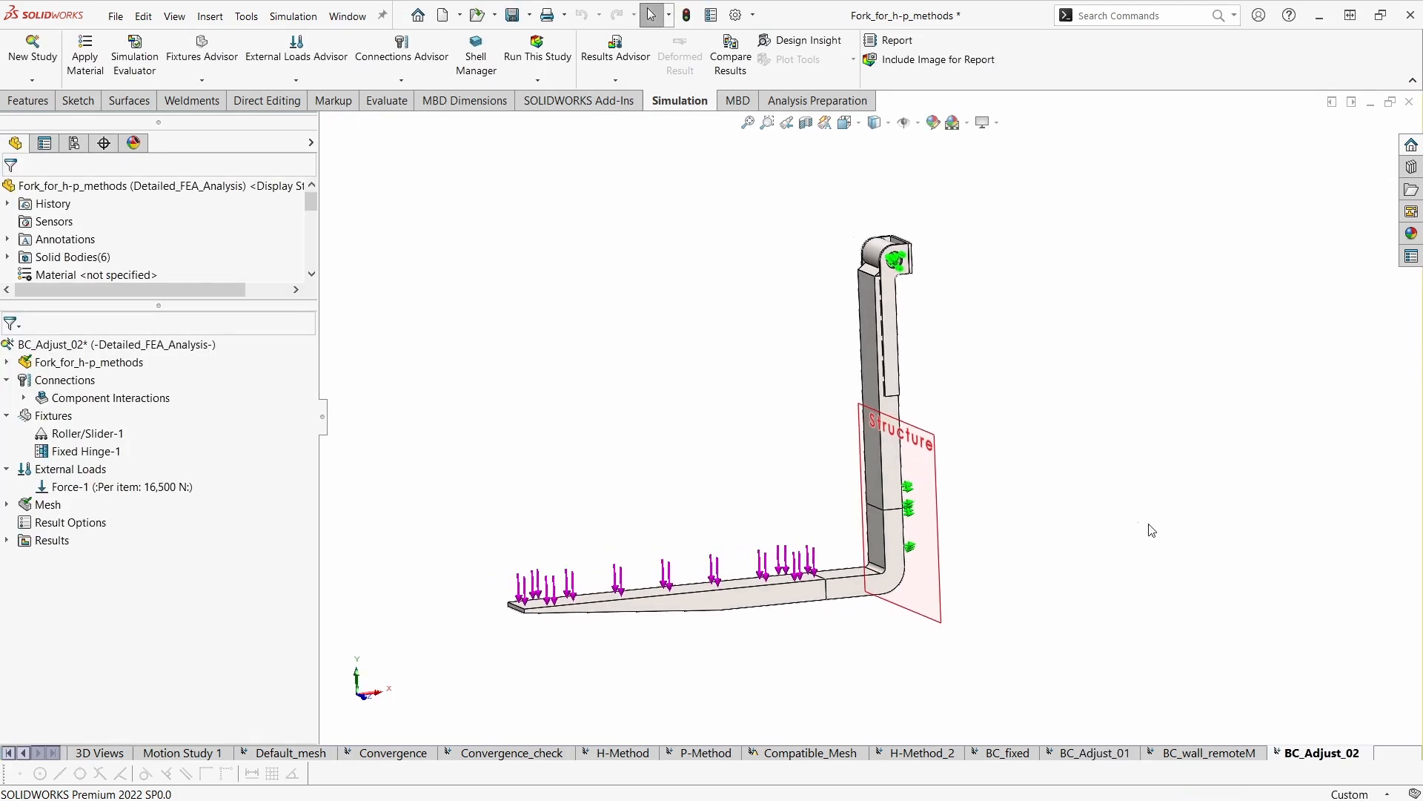
- Delete the Roller/Slider-1 fixture from the BC_Adjust_02 study
right_click(80, 433)
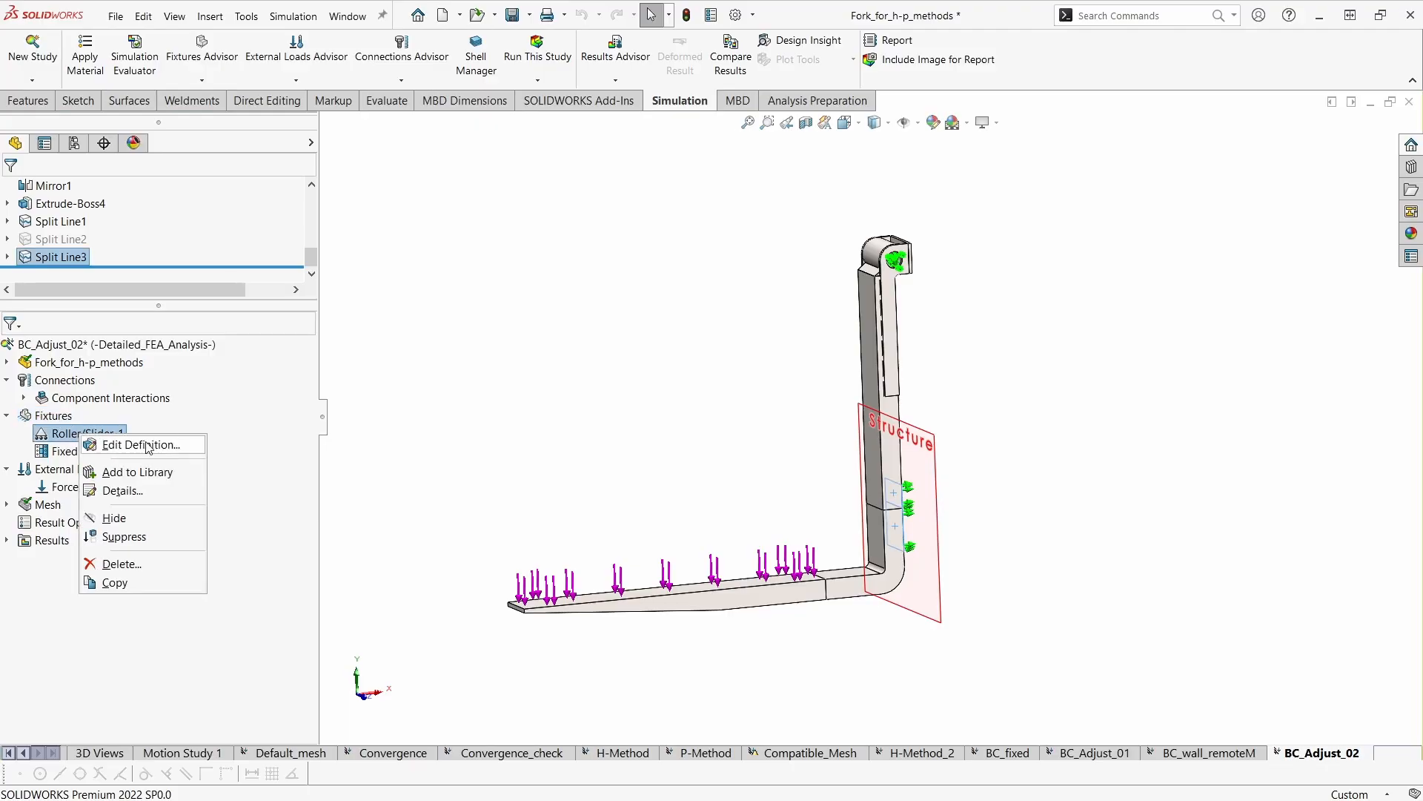
click(165, 565)
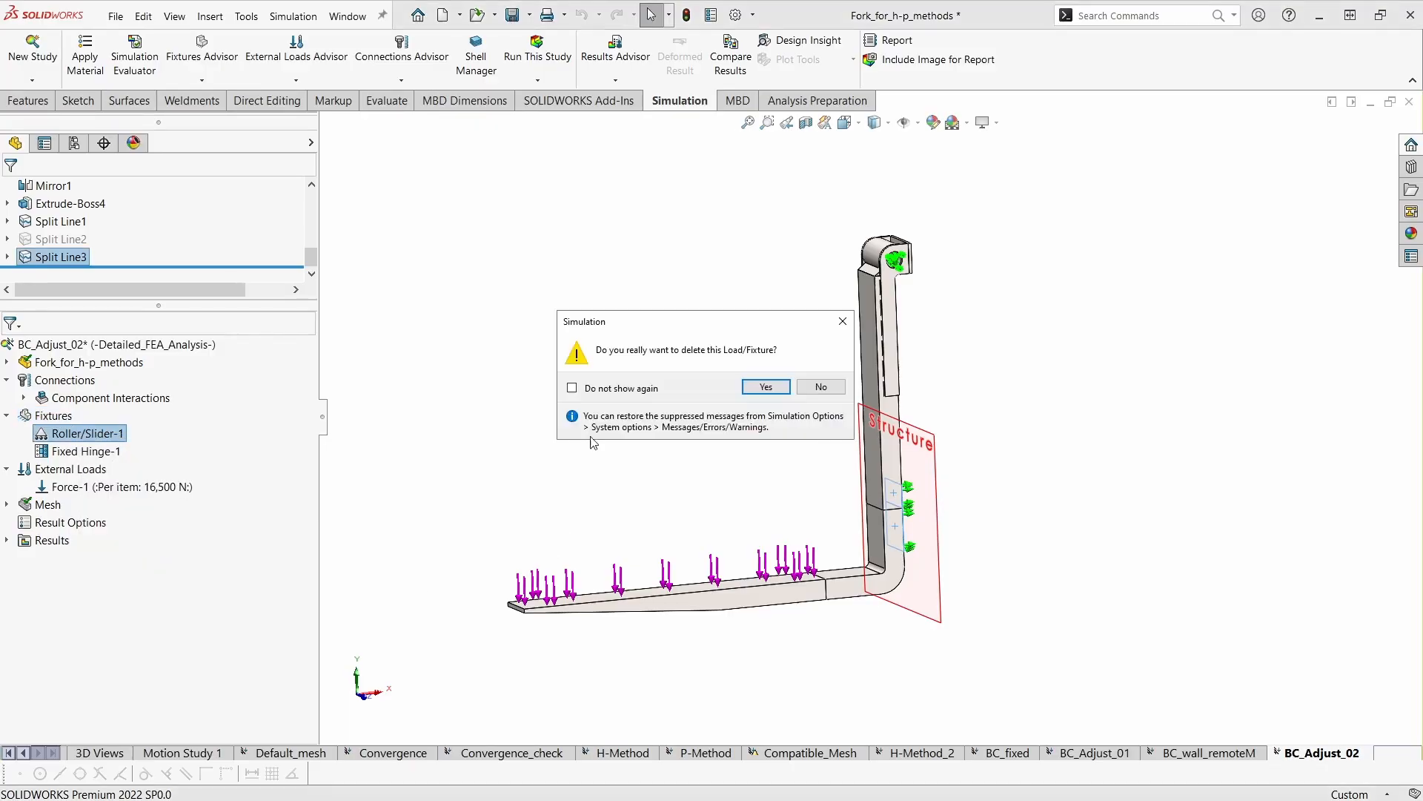
click(766, 387)
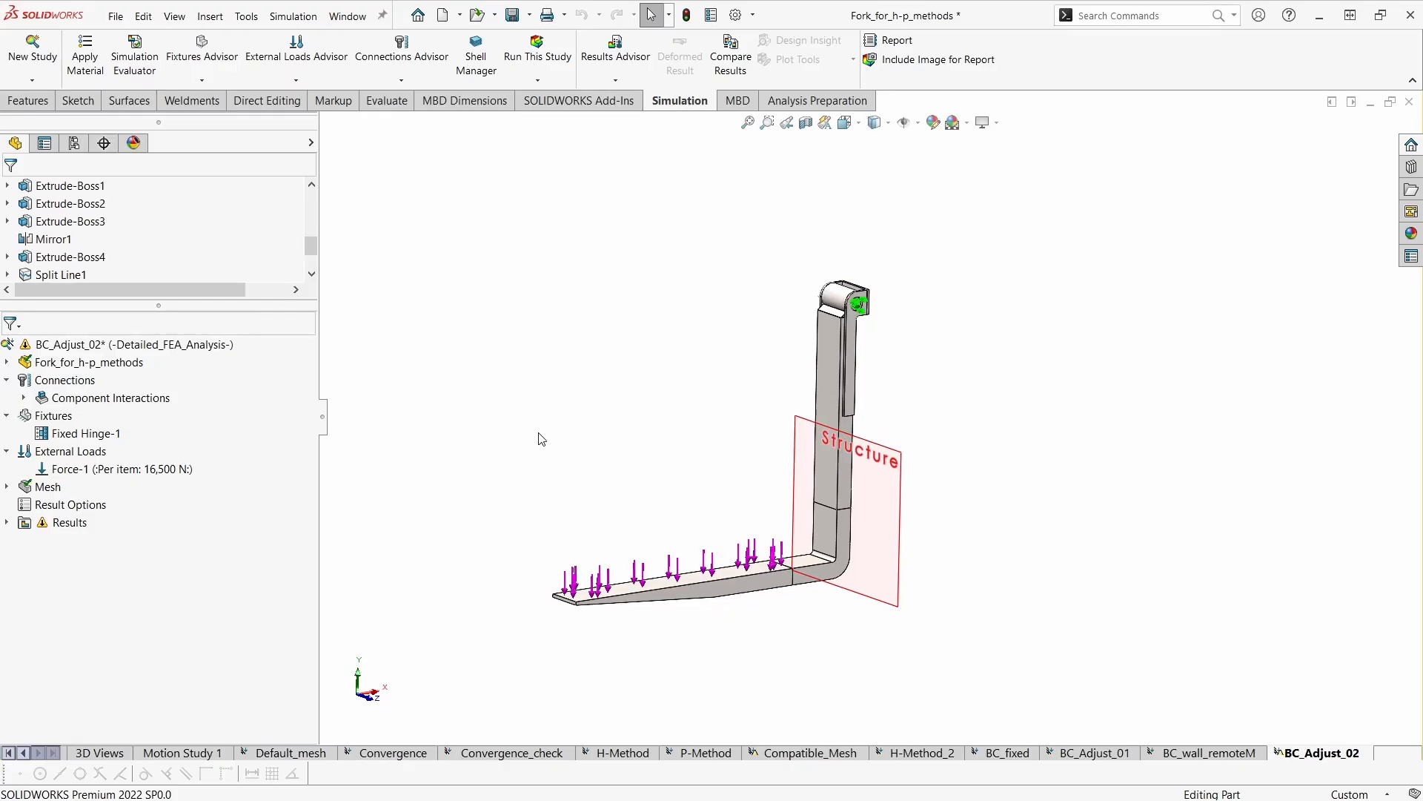
- Start a manually selected local interaction in BC_Adjust_02 and set its type to Virtual Wall
right_click(85, 383)
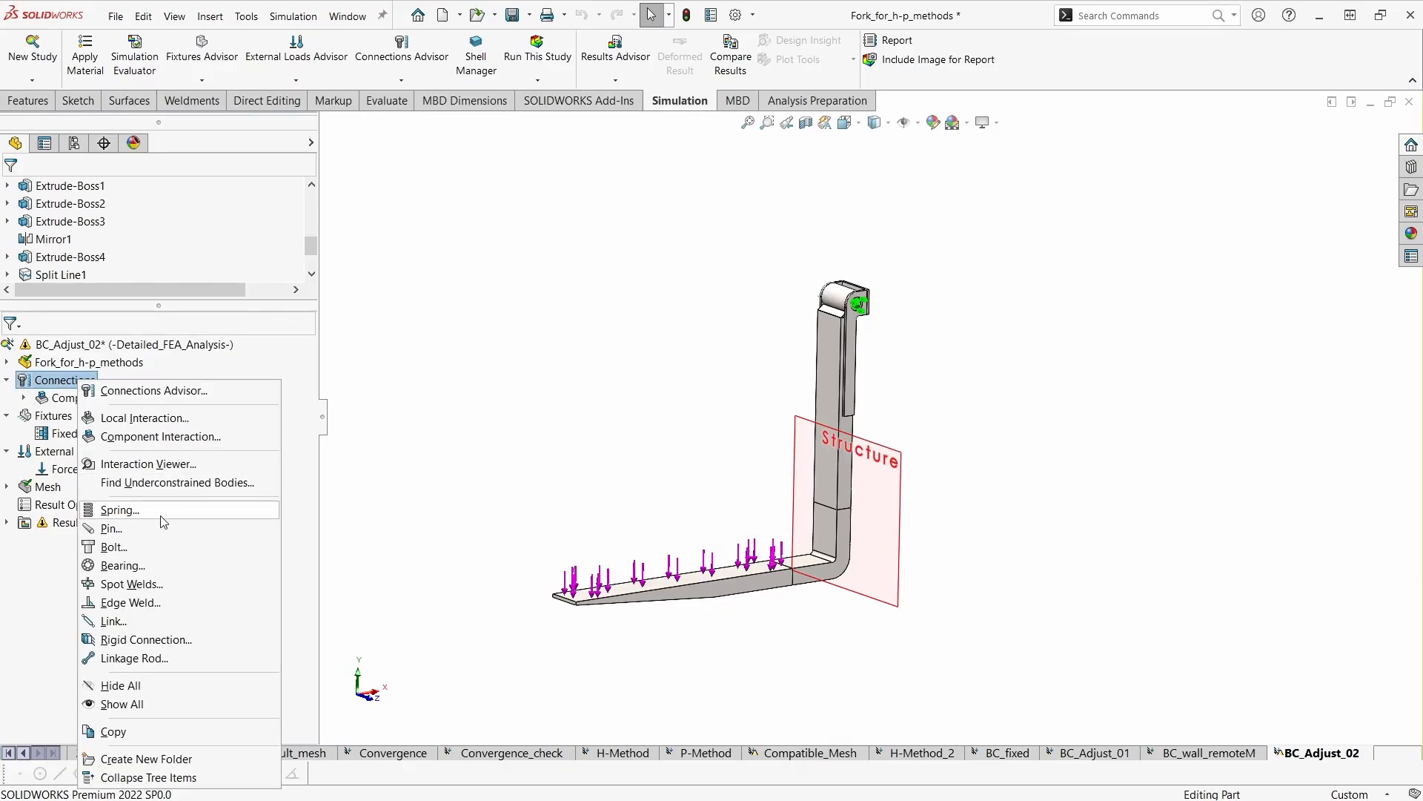
click(190, 422)
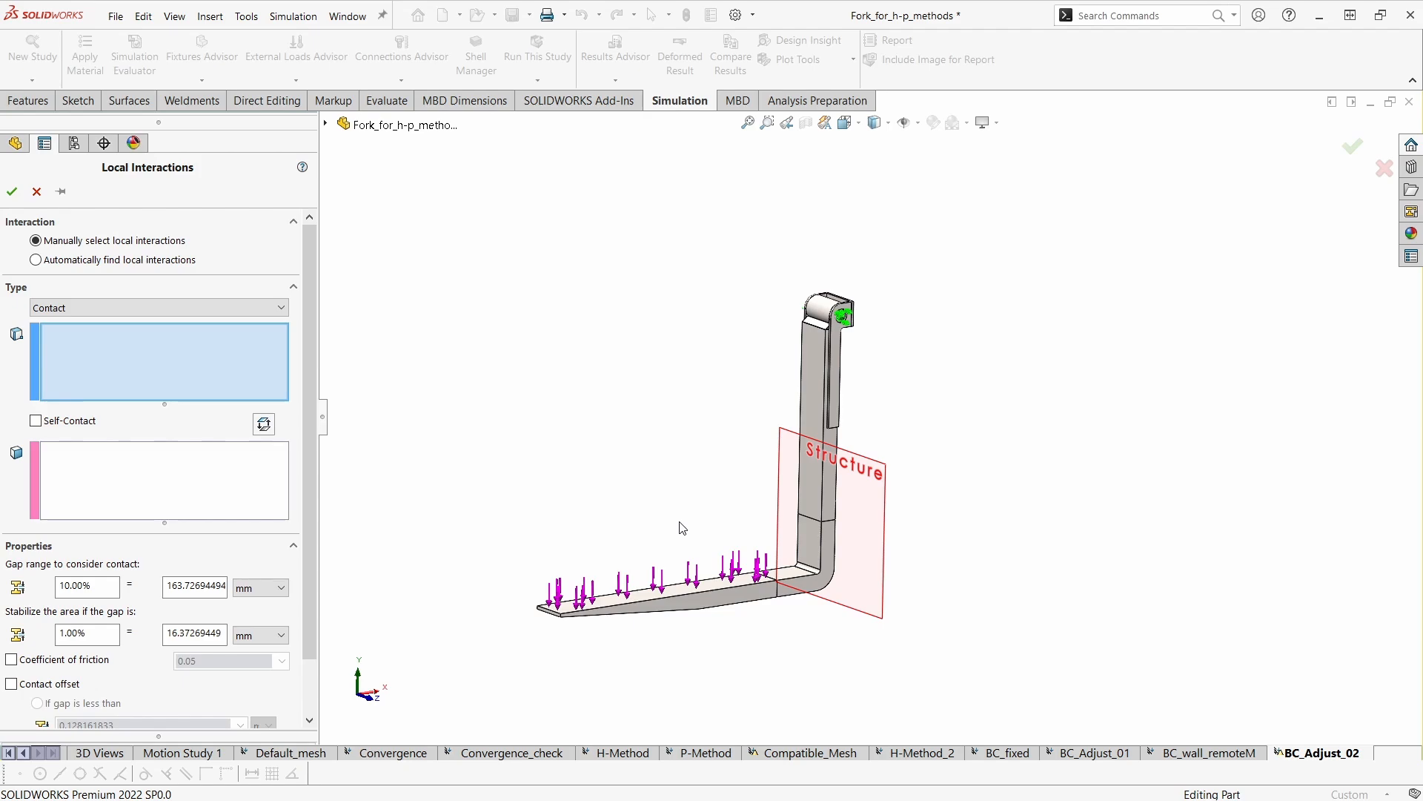
middle_drag(683, 528, 870, 448)
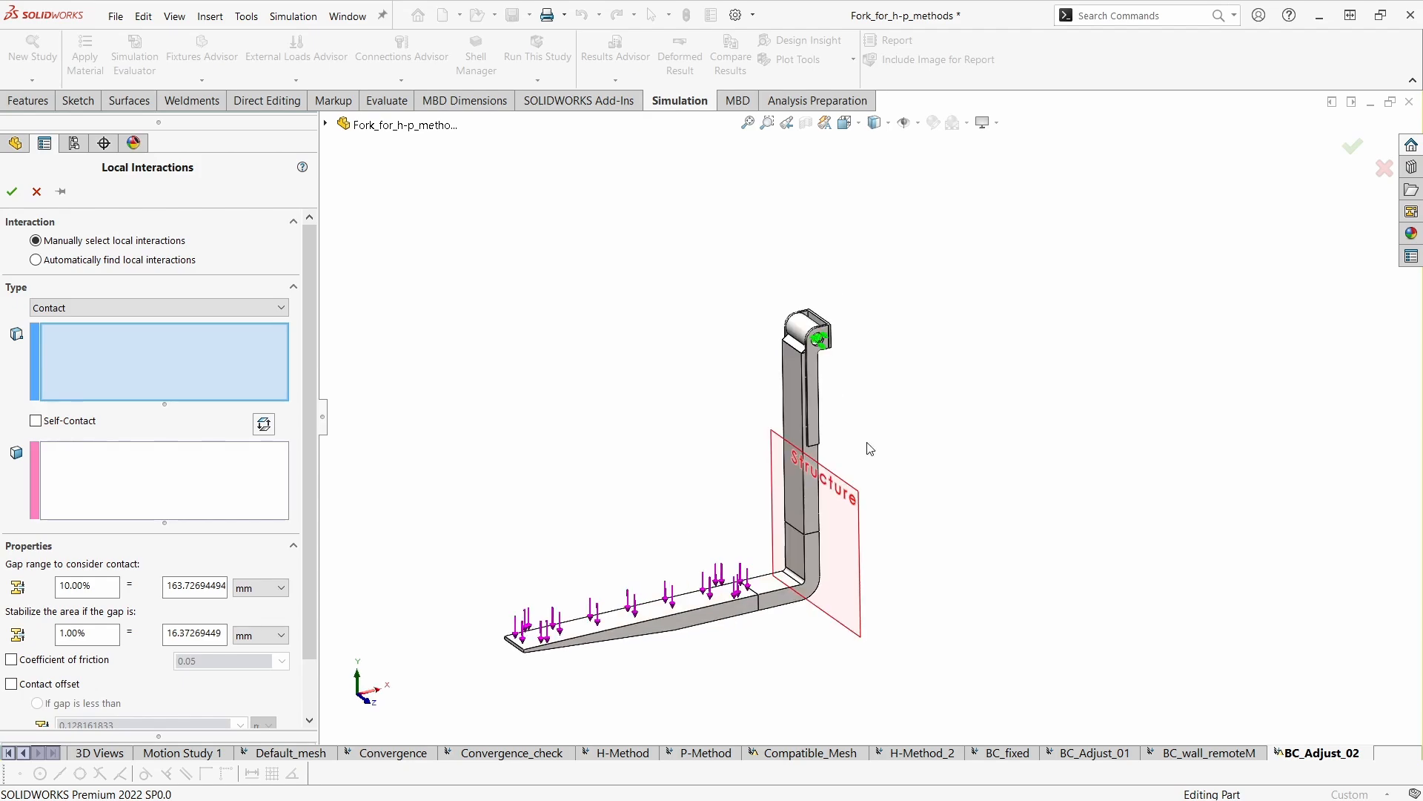
click(230, 301)
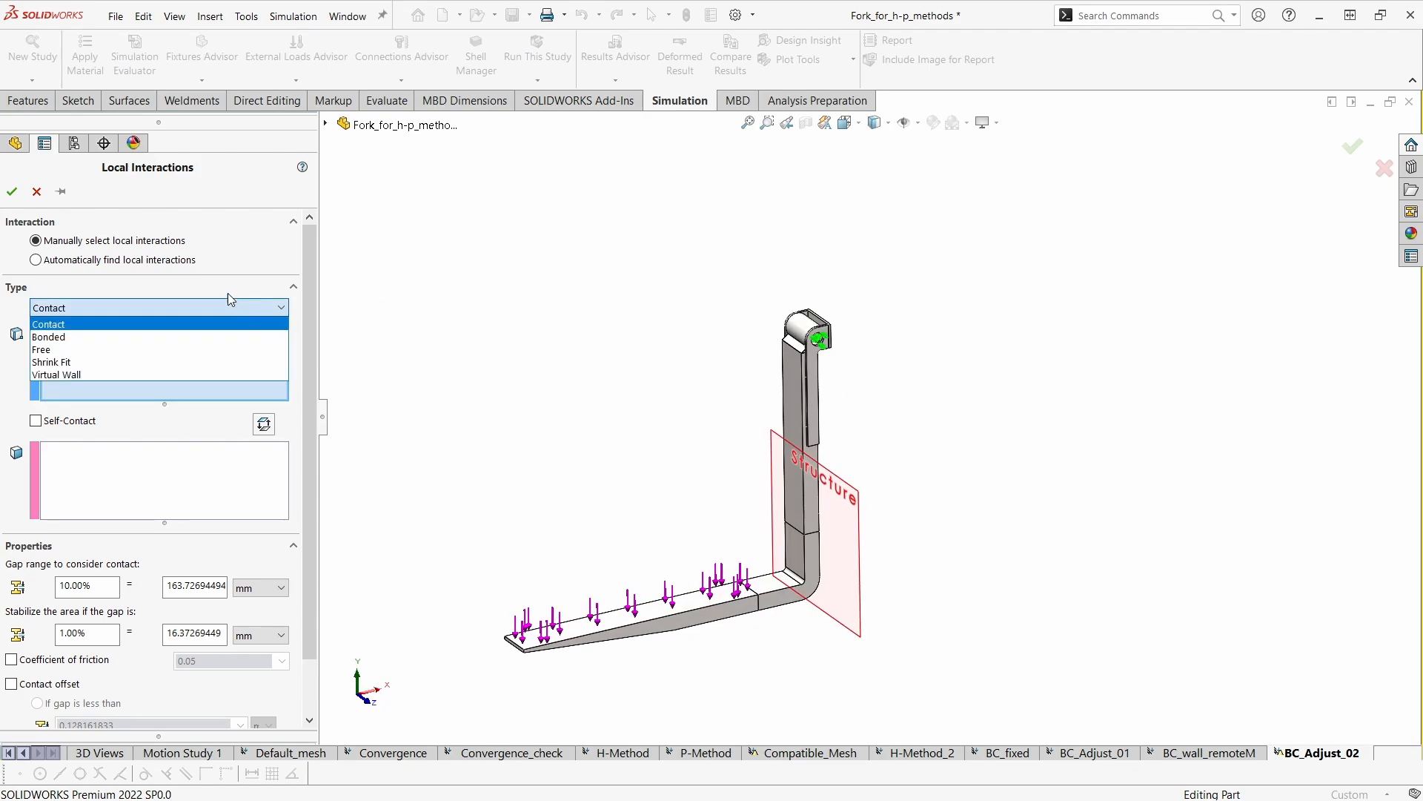
click(146, 376)
middle_drag(481, 438, 455, 427)
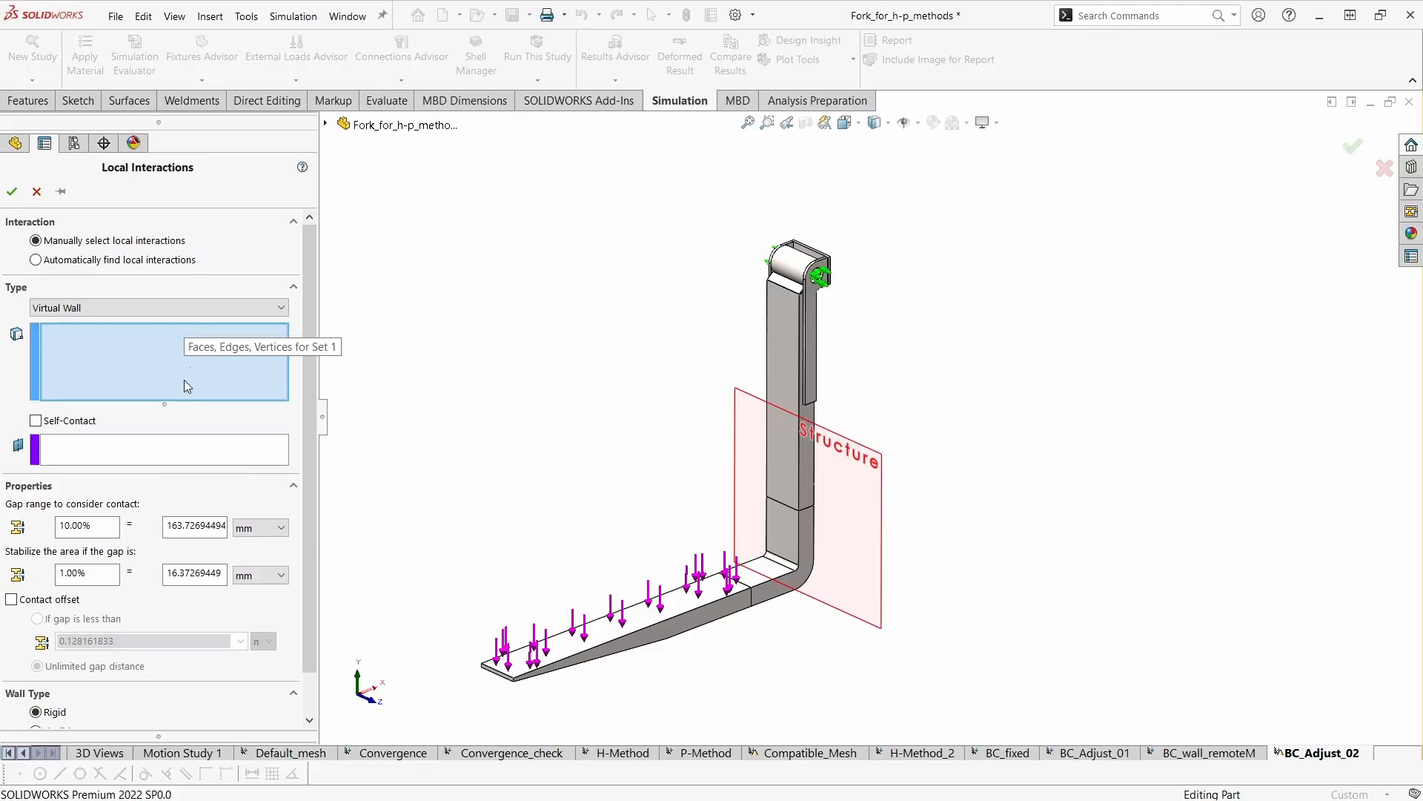
- Choose the two split faces on the back of the fork's lower shank as the virtual wall's contact faces
middle_drag(518, 451, 928, 538)
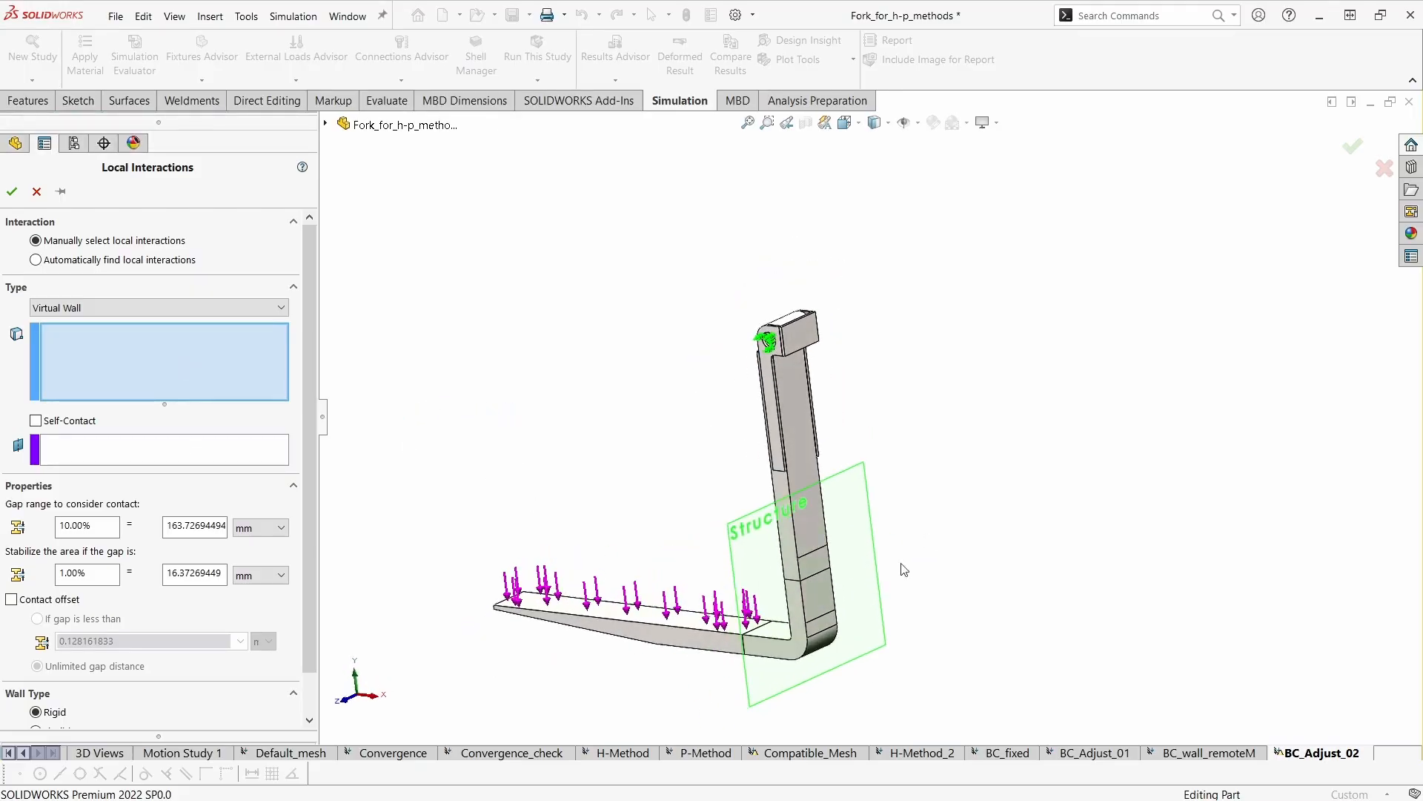
scroll(891, 585, down, 2)
click(772, 579)
click(767, 540)
- Set the Structure plane as the virtual wall's target plane and accept the rigid wall interaction
middle_drag(921, 600, 363, 479)
click(239, 451)
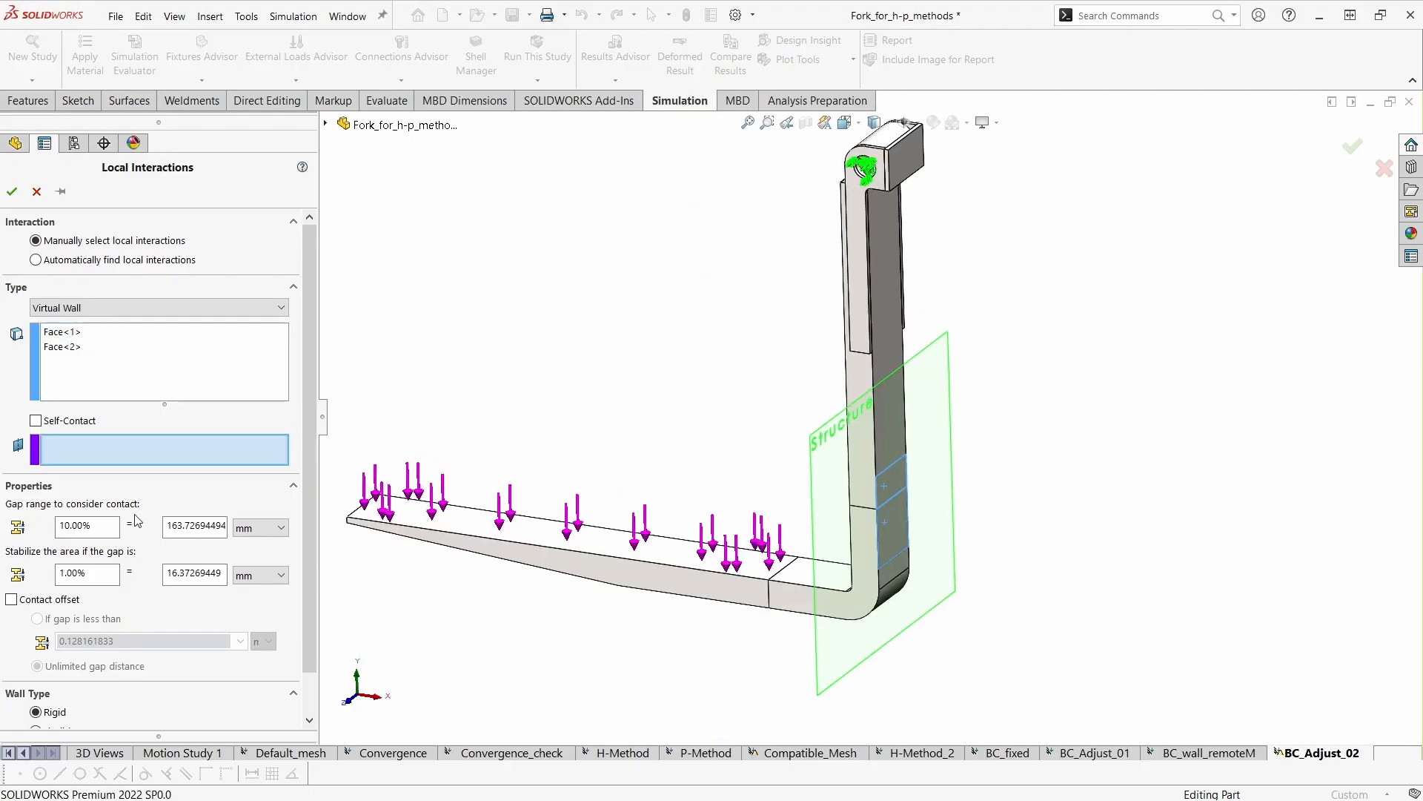
click(877, 646)
middle_drag(993, 671, 989, 704)
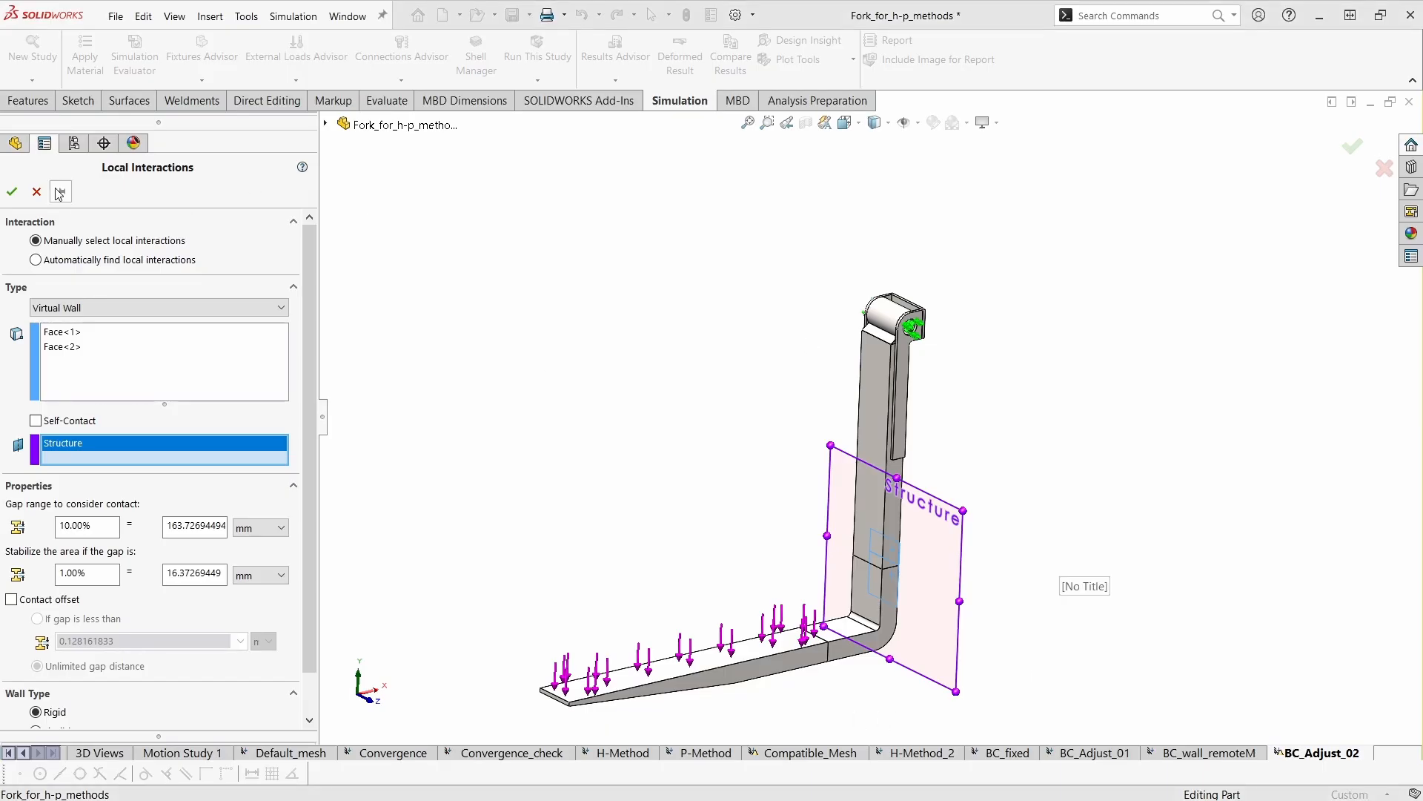
click(12, 191)
middle_drag(909, 525, 892, 584)
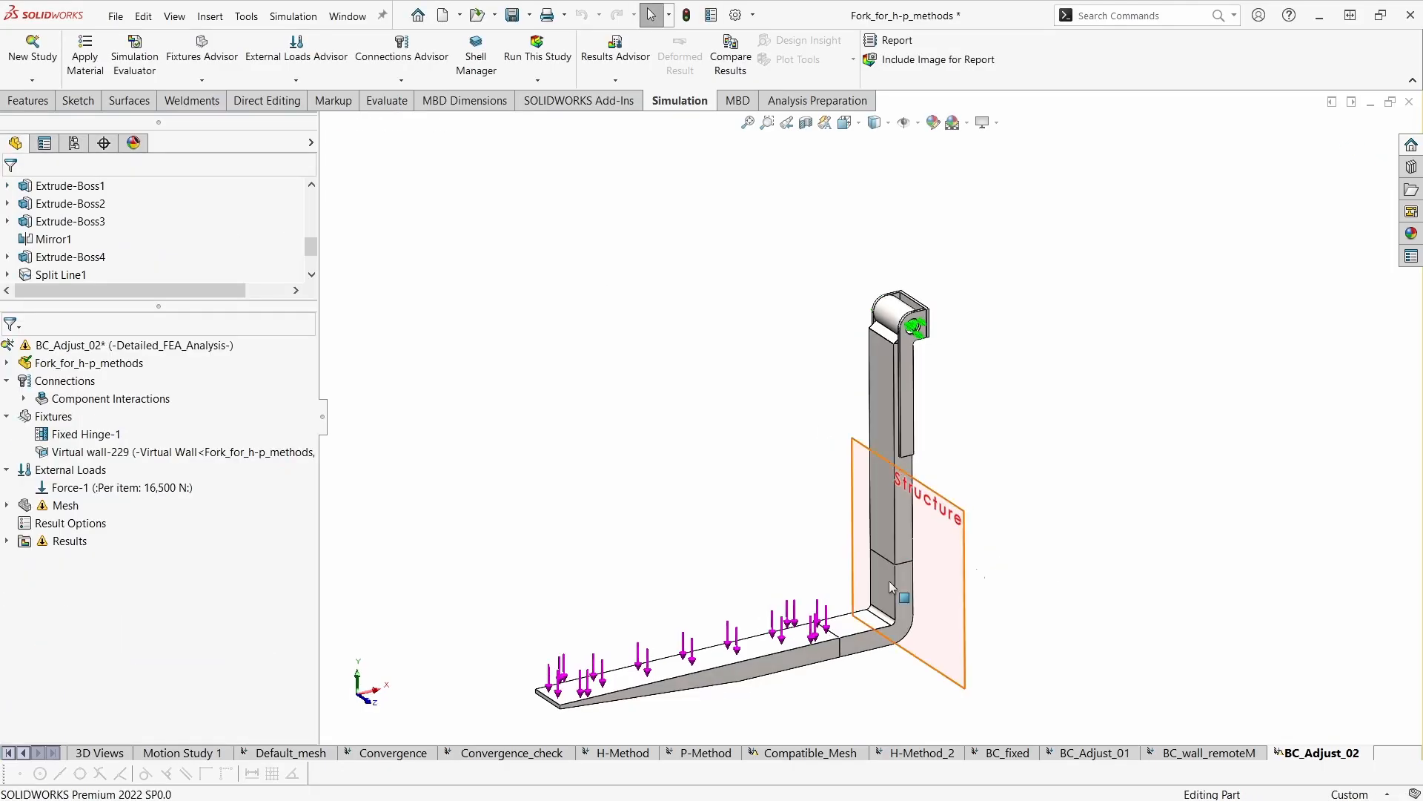
- Create the mesh for the BC_Adjust_02 study with the current mesh settings and run the analysis
ctrl+middle_drag(1124, 569, 1068, 556)
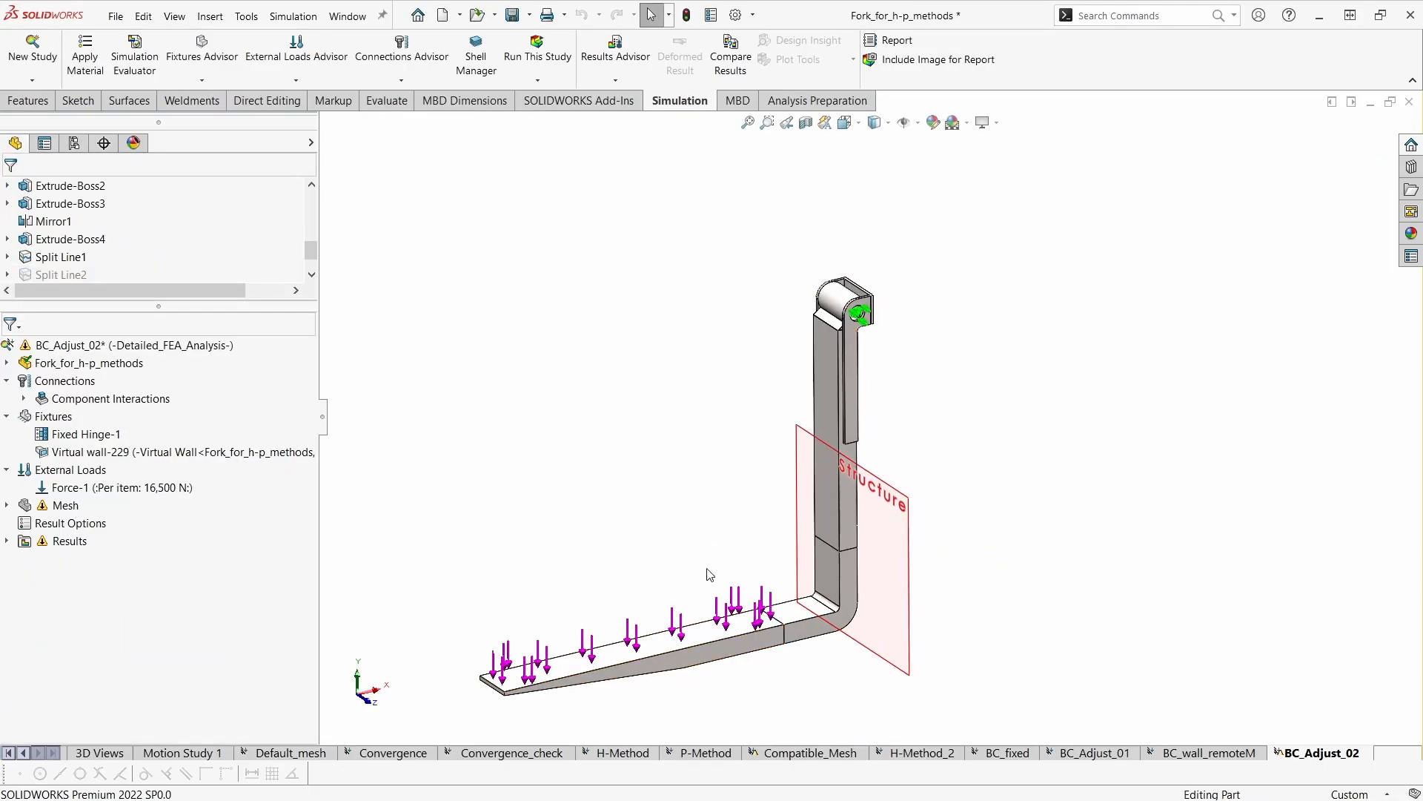
ctrl+middle_drag(690, 556, 725, 526)
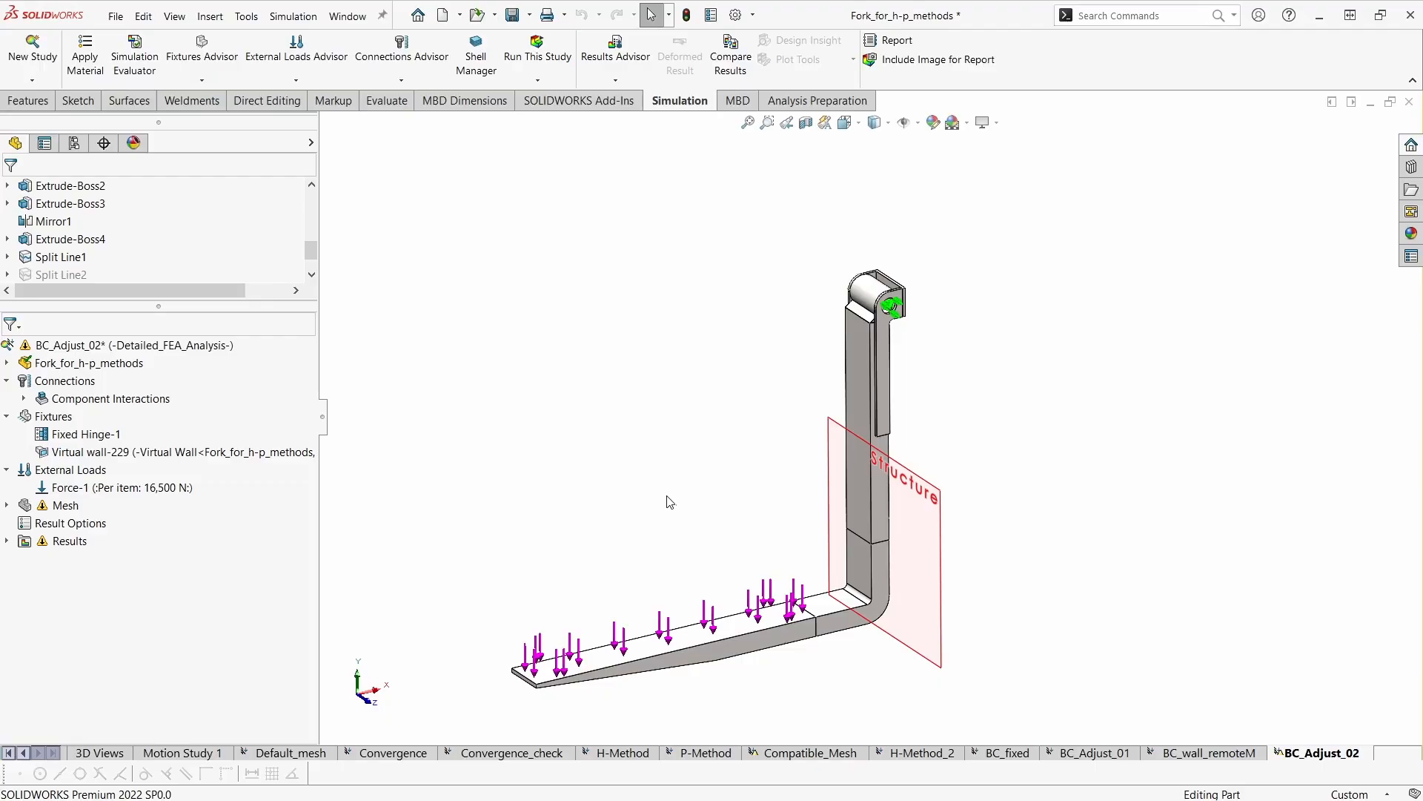
right_click(67, 505)
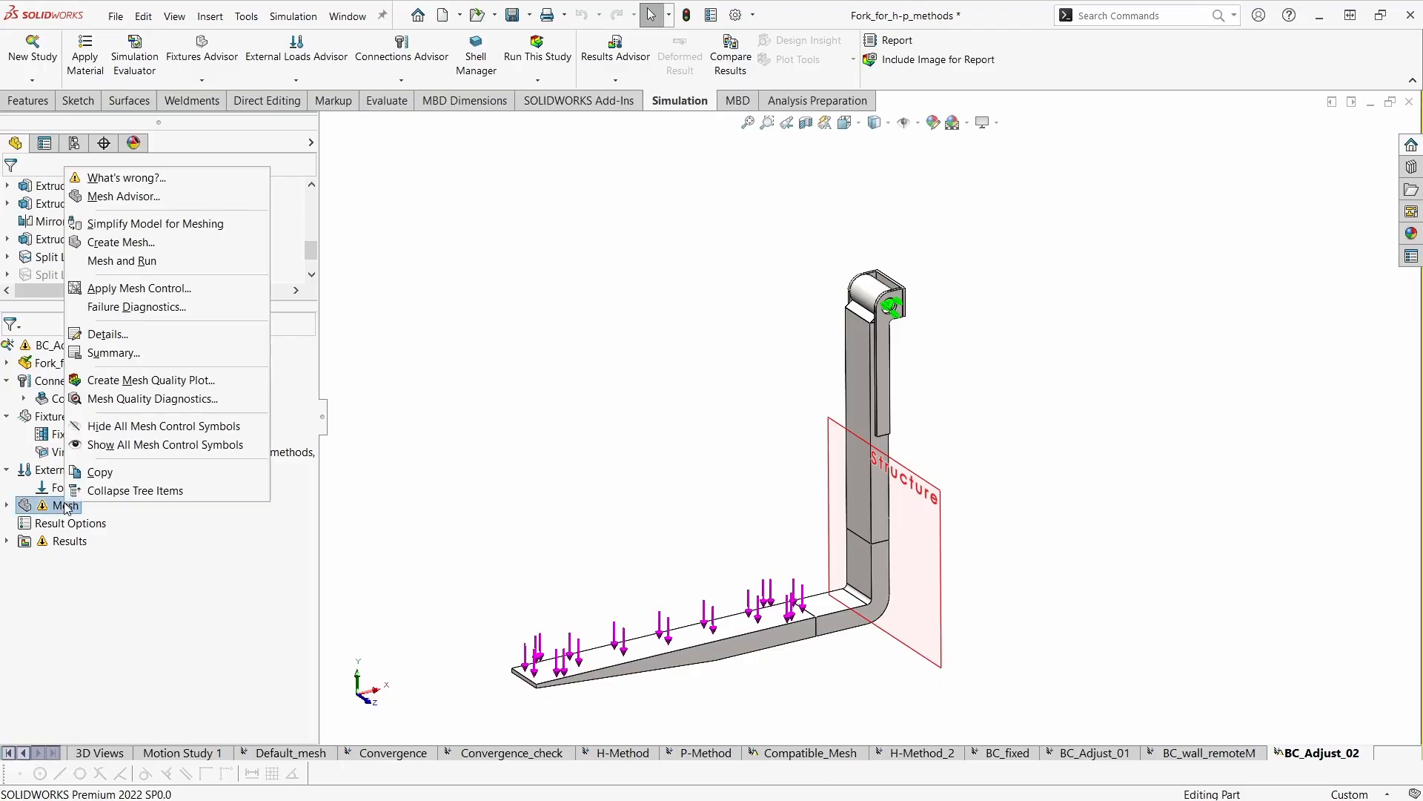
click(119, 242)
key(Return)
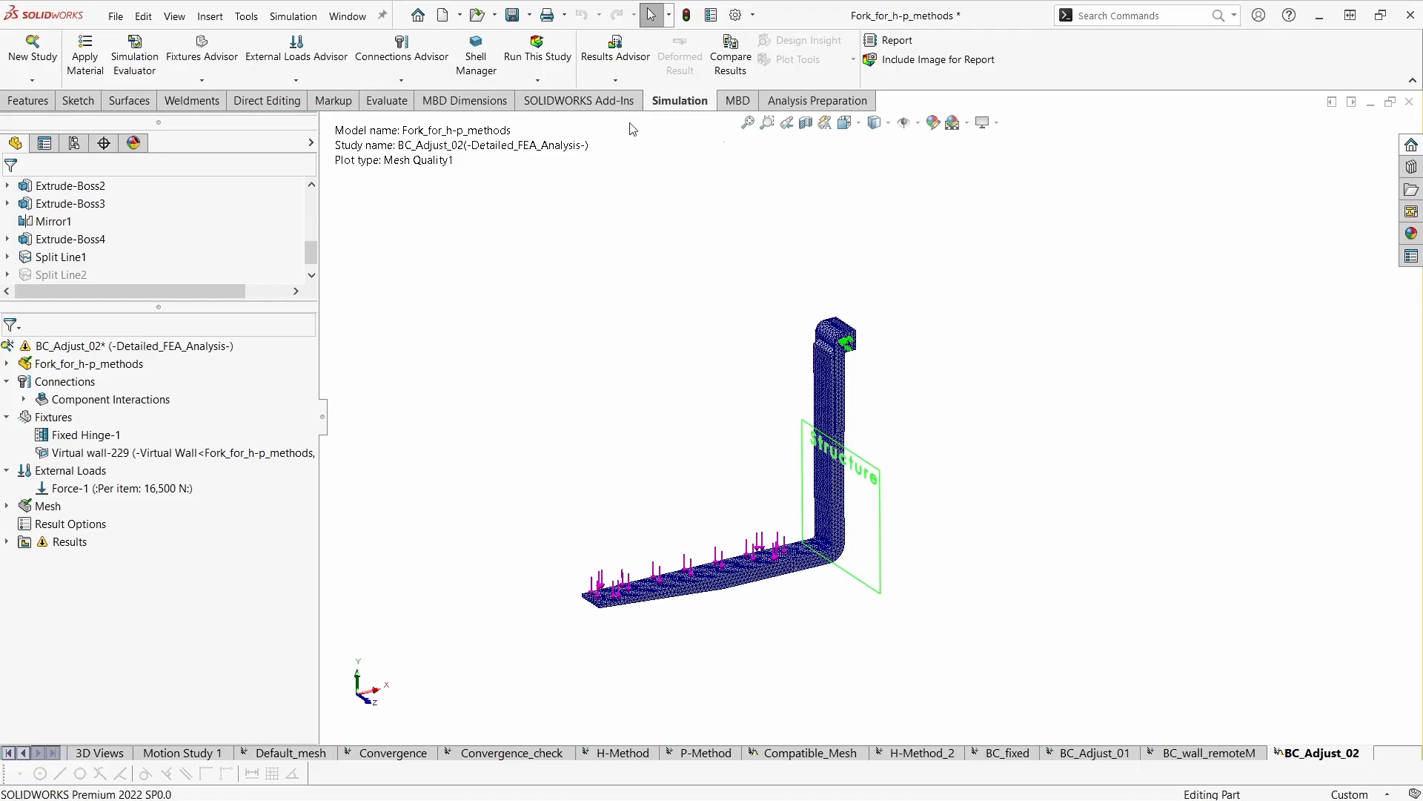
click(561, 66)
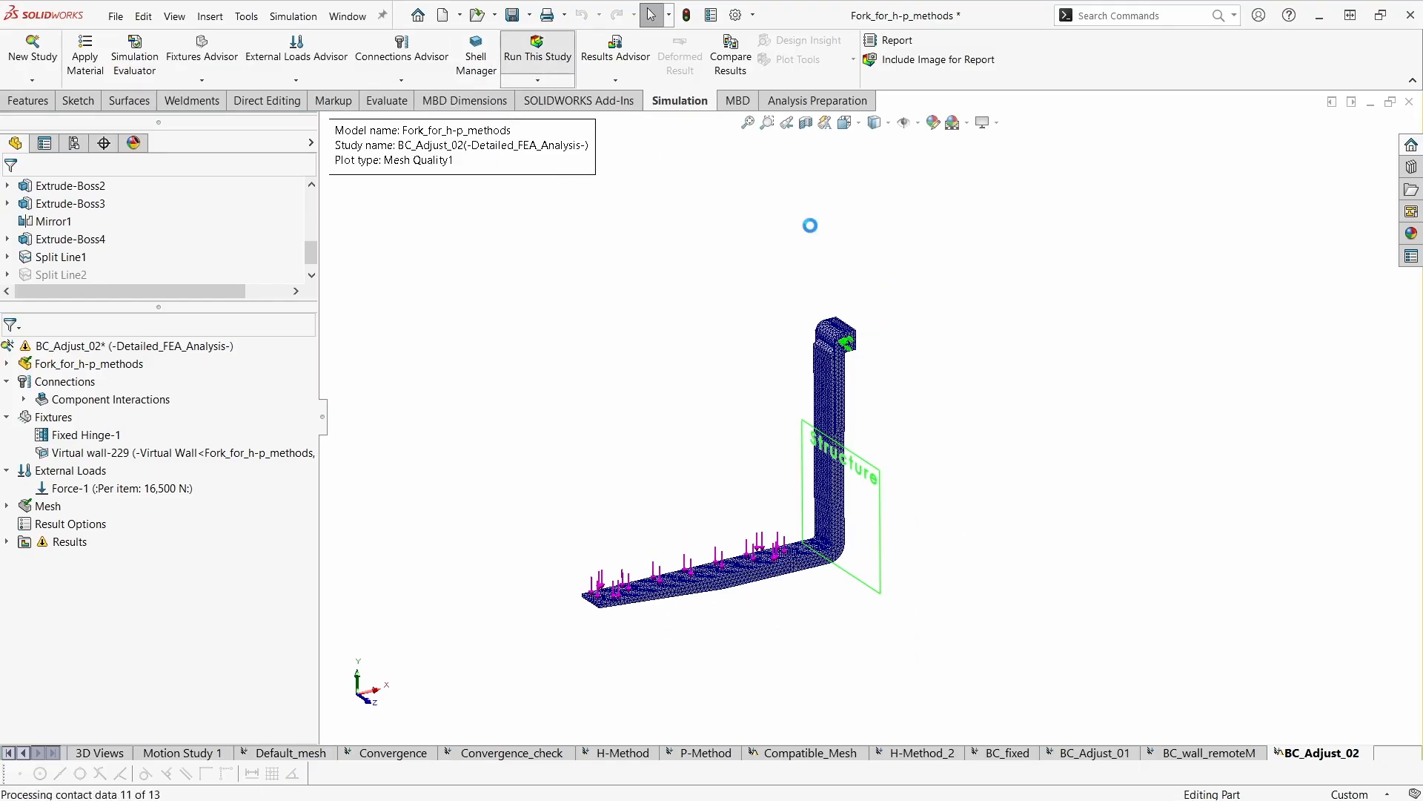
- Display the Stress2 von Mises plot of BC_Adjust_02 and examine the fork's deformed shape around the Structure plane
ctrl+middle_drag(998, 592, 1013, 602)
middle_drag(1001, 676, 992, 638)
mouse_move(991, 650)
ctrl+middle_down()
mouse_move(1006, 657)
mouse_move(1005, 685)
mouse_move(954, 683)
mouse_move(980, 702)
mouse_move(949, 670)
mouse_move(980, 673)
ctrl+middle_up()
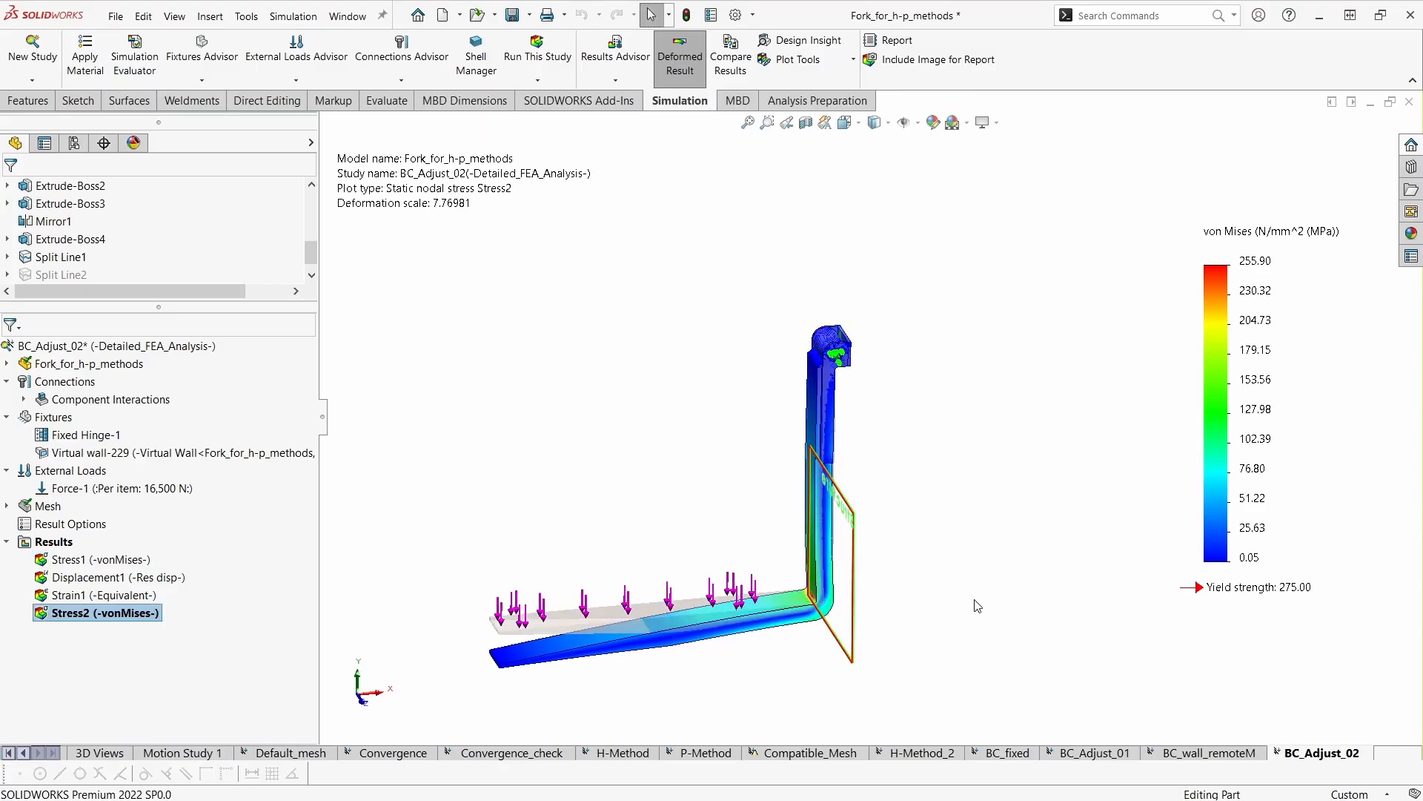
scroll(971, 590, up, 1)
scroll(971, 592, down, 1)
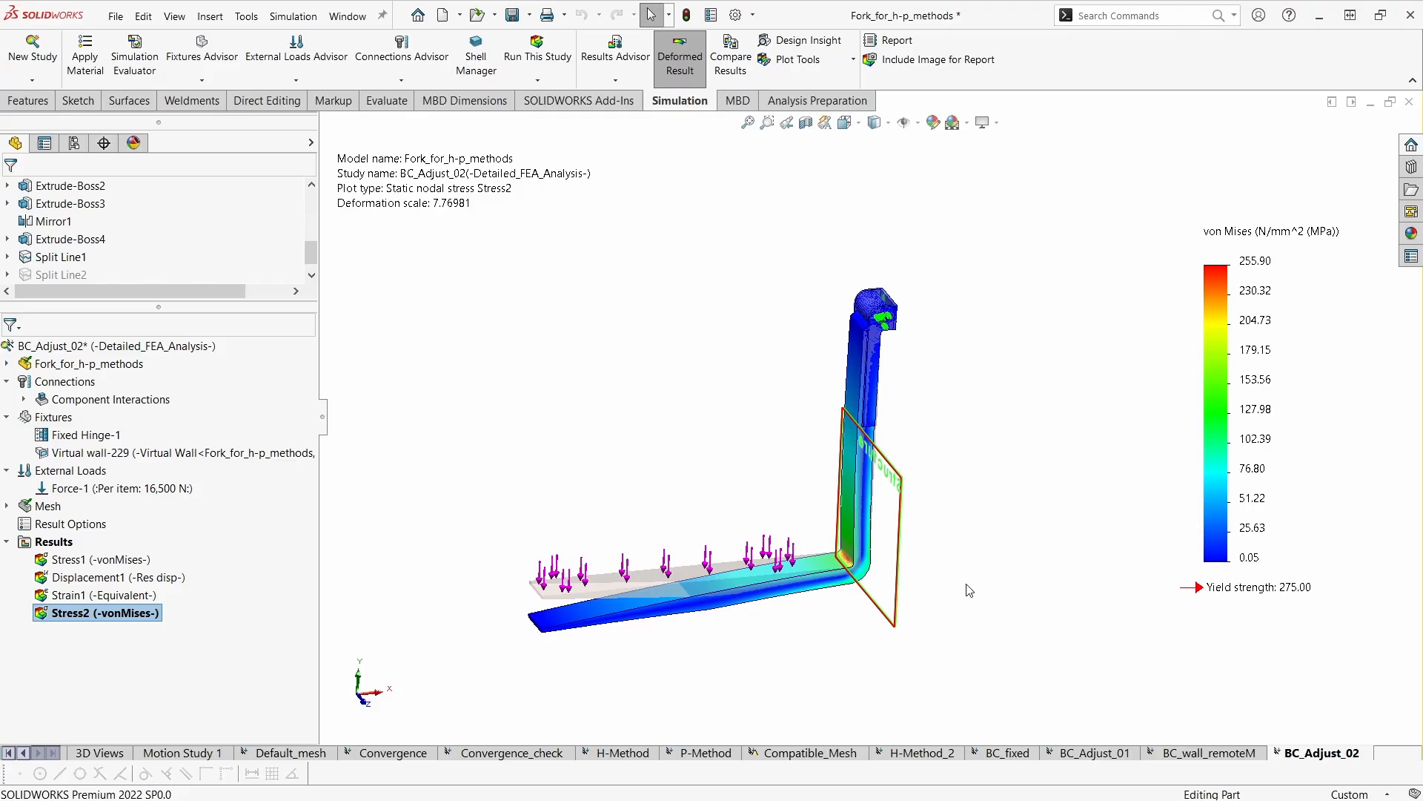
scroll(934, 578, down, 1)
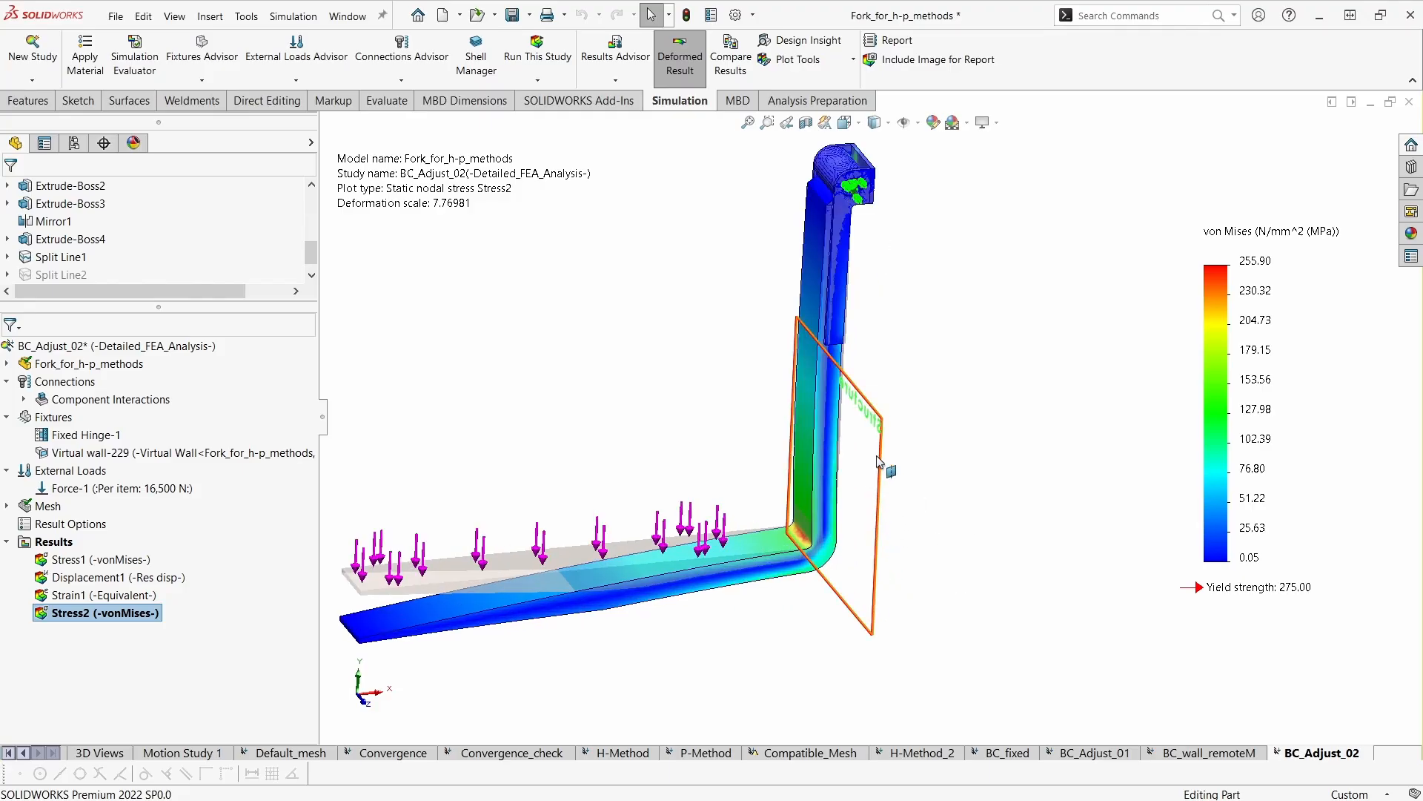
middle_drag(1009, 552, 1015, 530)
scroll(900, 509, up, 1)
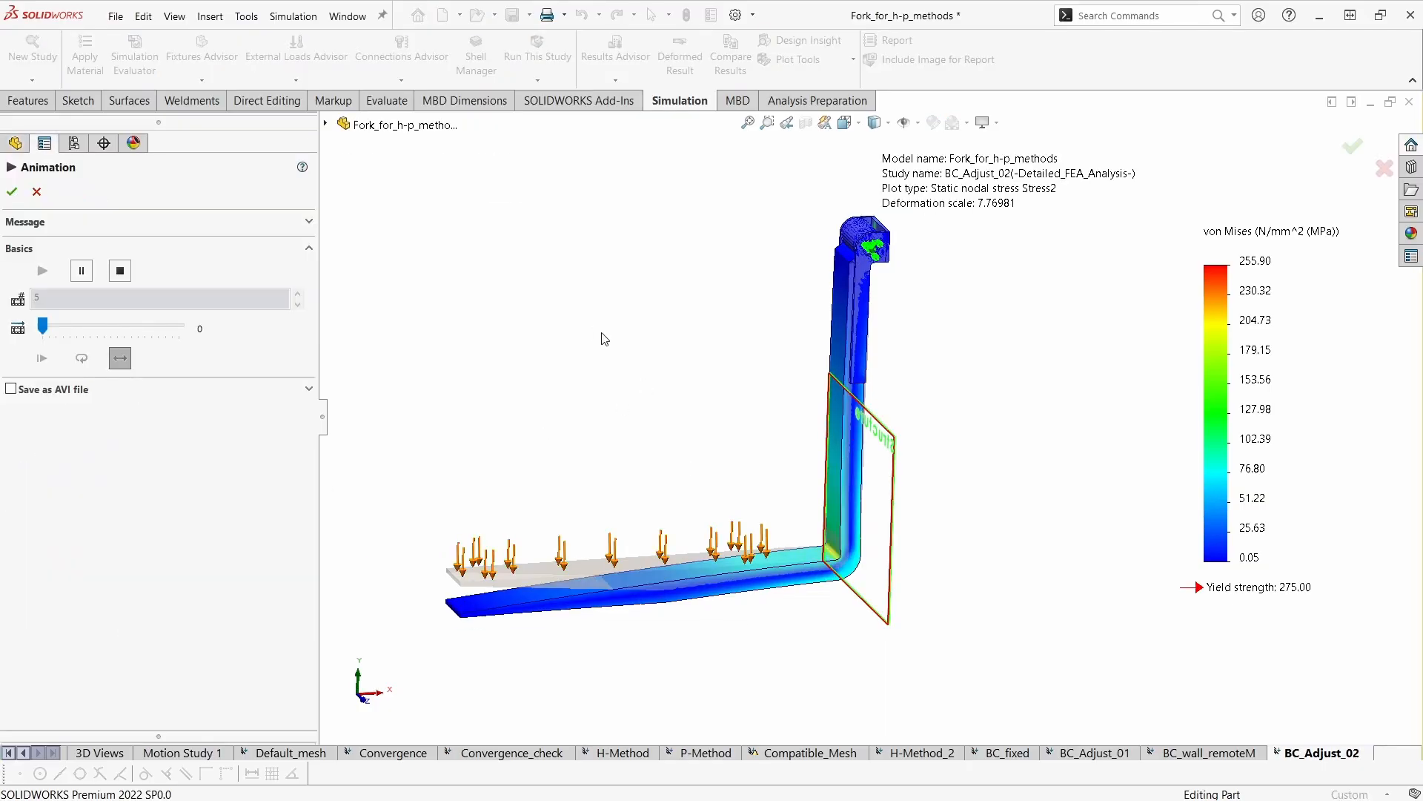
- Animate the Stress2 plot in the front view, examine how the lower shank meets the virtual wall, and close the animation
key(ctrl+1)
scroll(776, 539, down, 4)
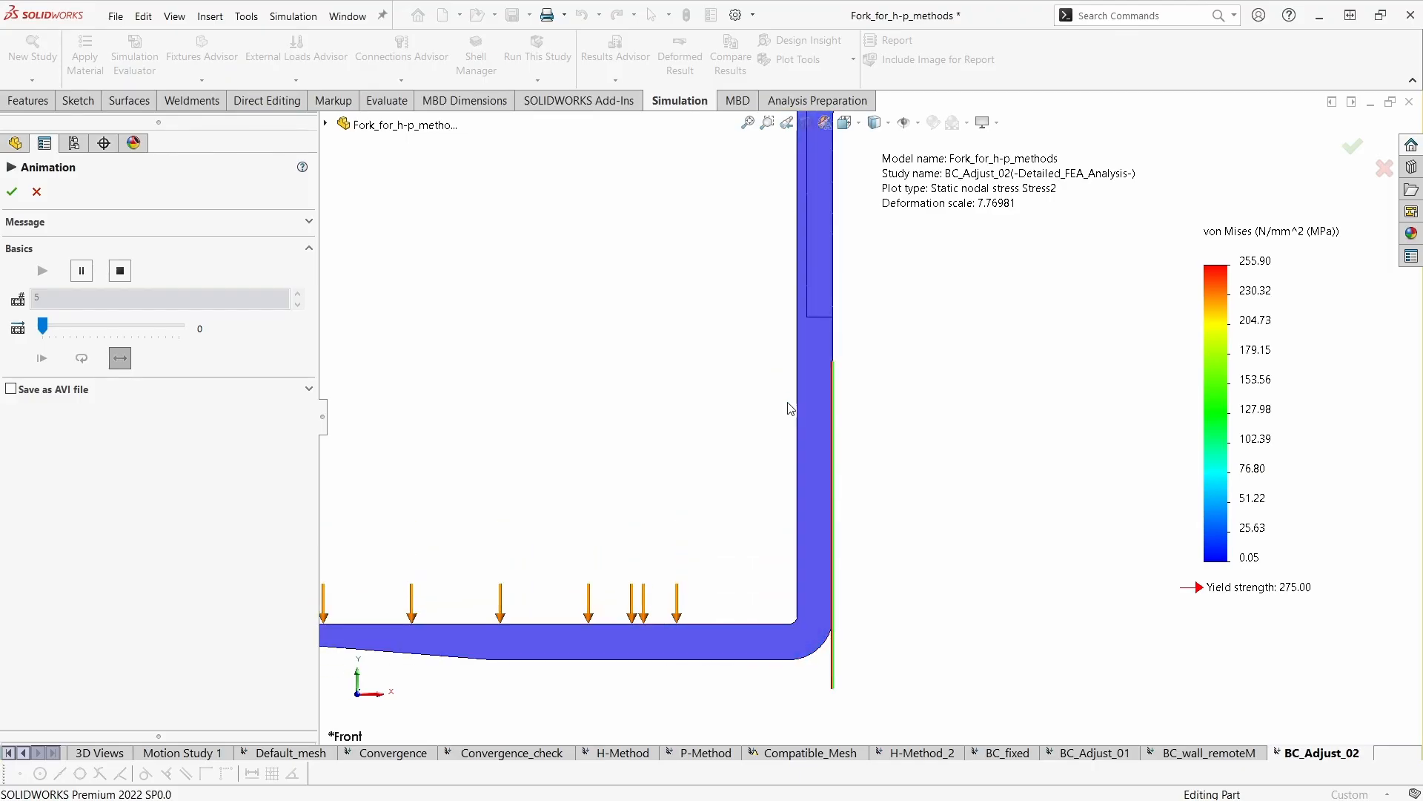
scroll(765, 525, down, 2)
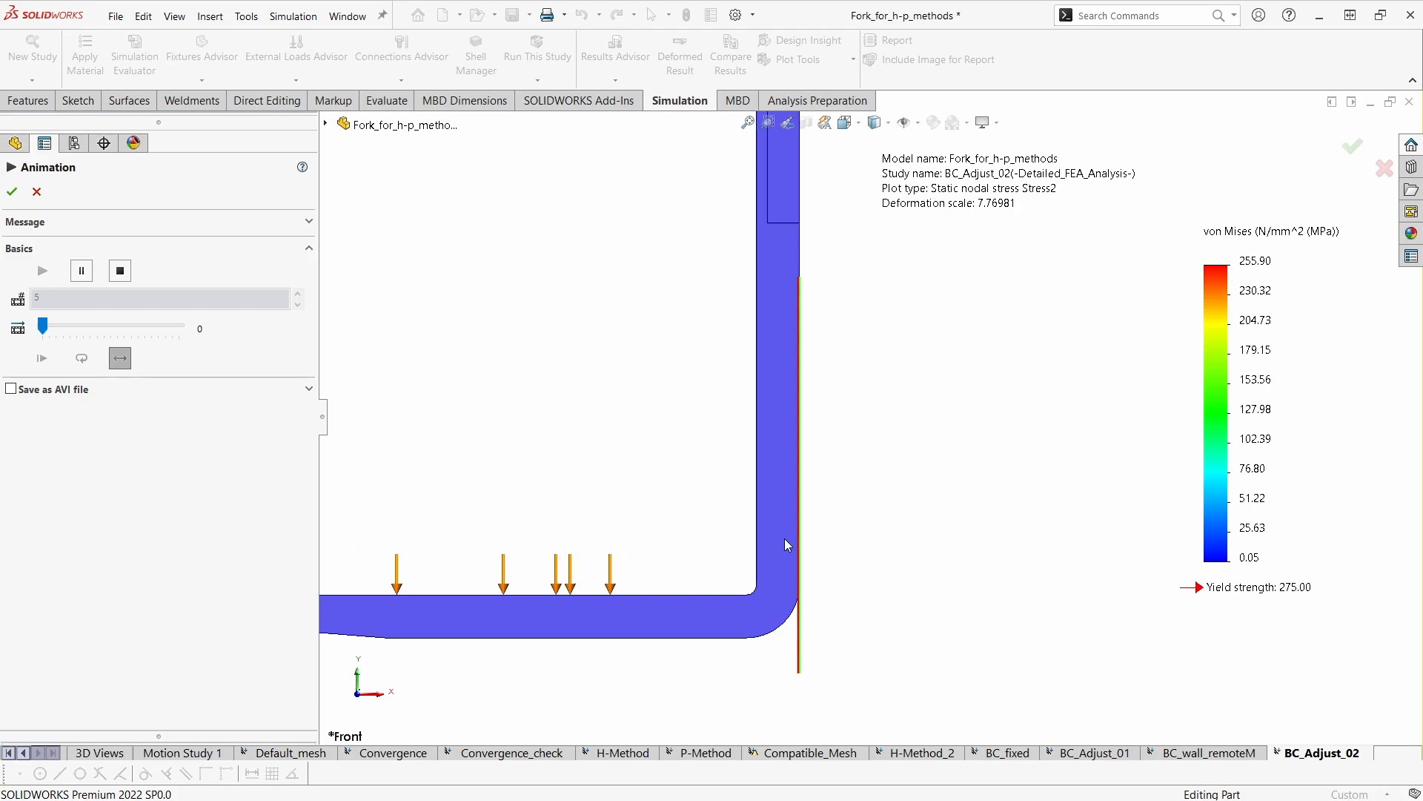
scroll(795, 544, down, 3)
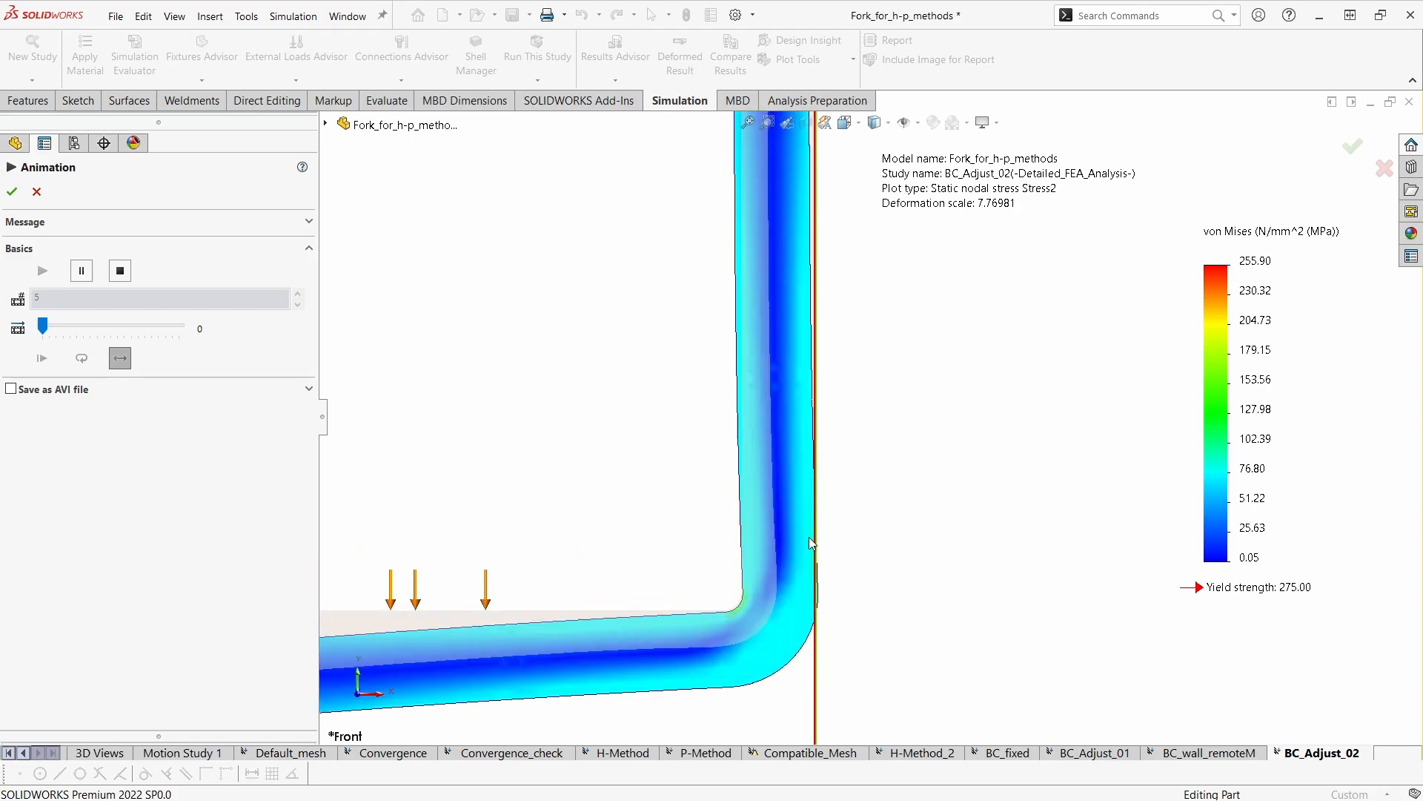
scroll(824, 347, down, 4)
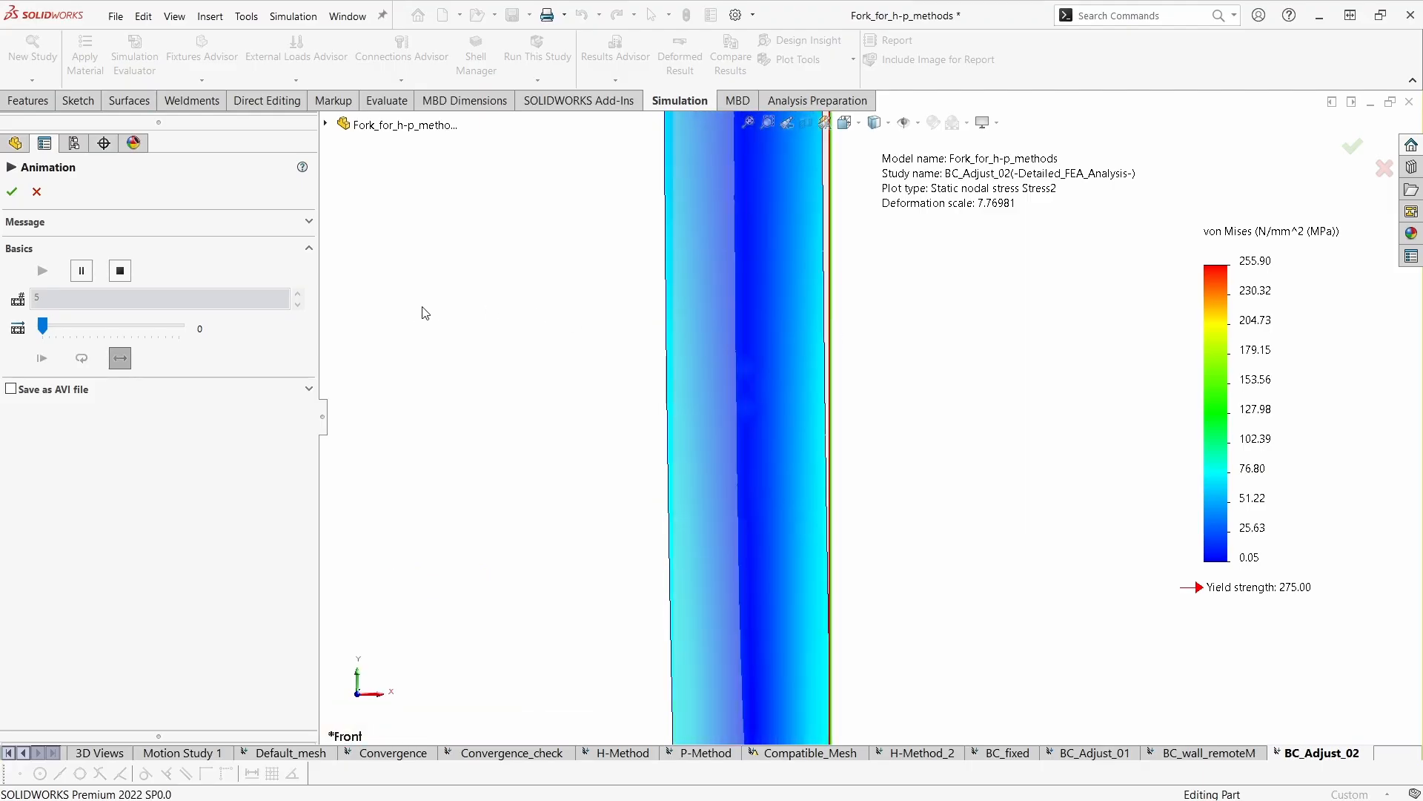
scroll(802, 350, up, 3)
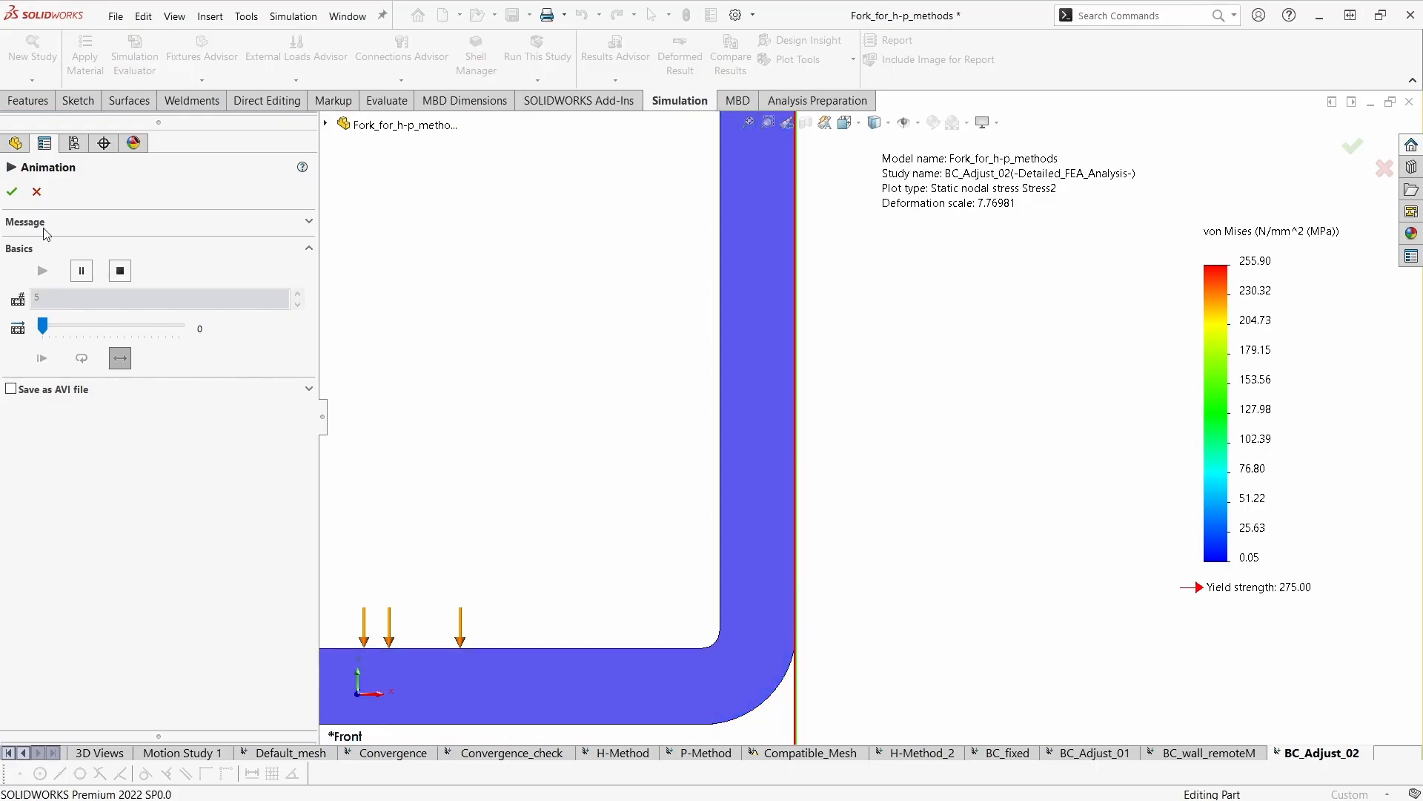
click(36, 191)
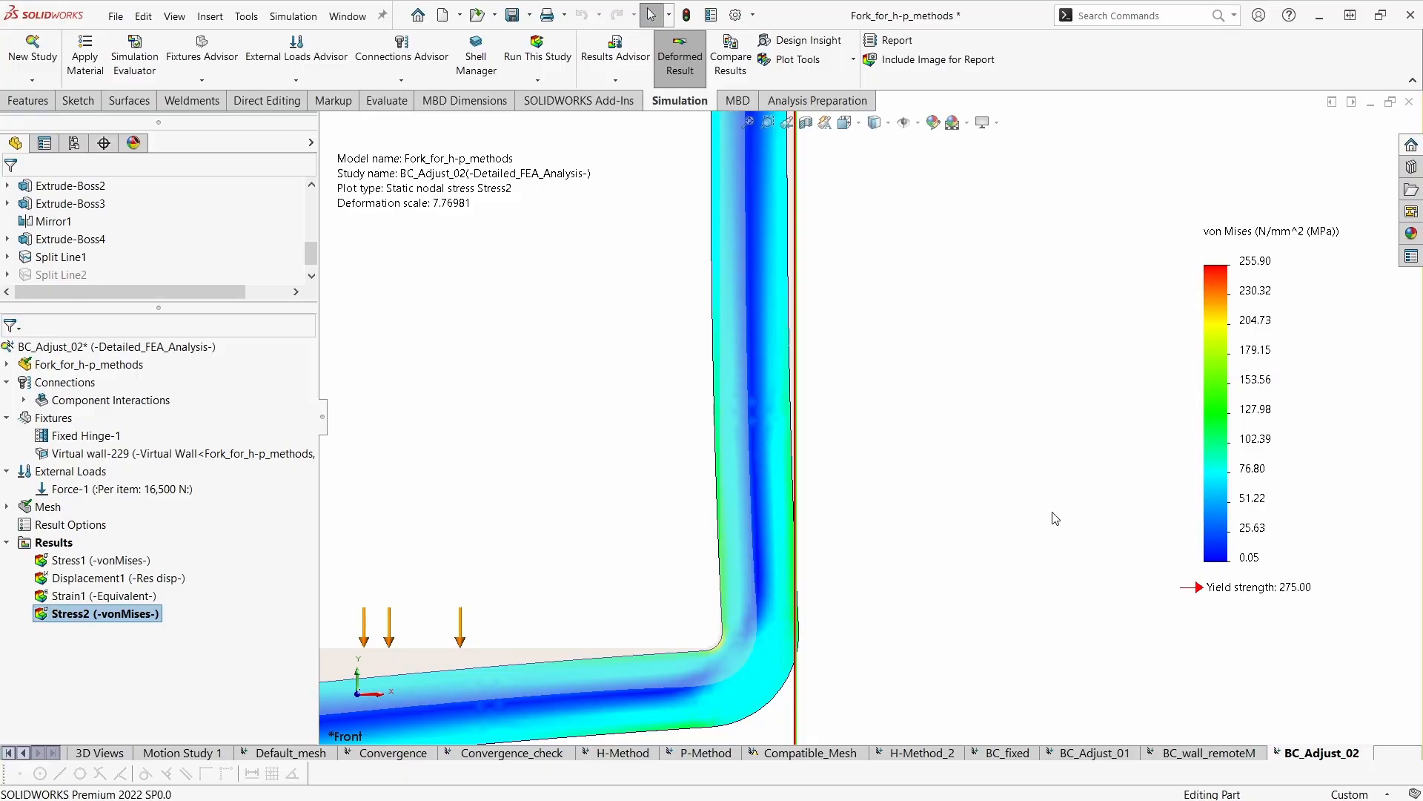
- Compare the Stress2 plots of BC_Adjust_01 and BC_Adjust_02 and examine the stresses along the back of the lower shank
scroll(1000, 566, up, 1)
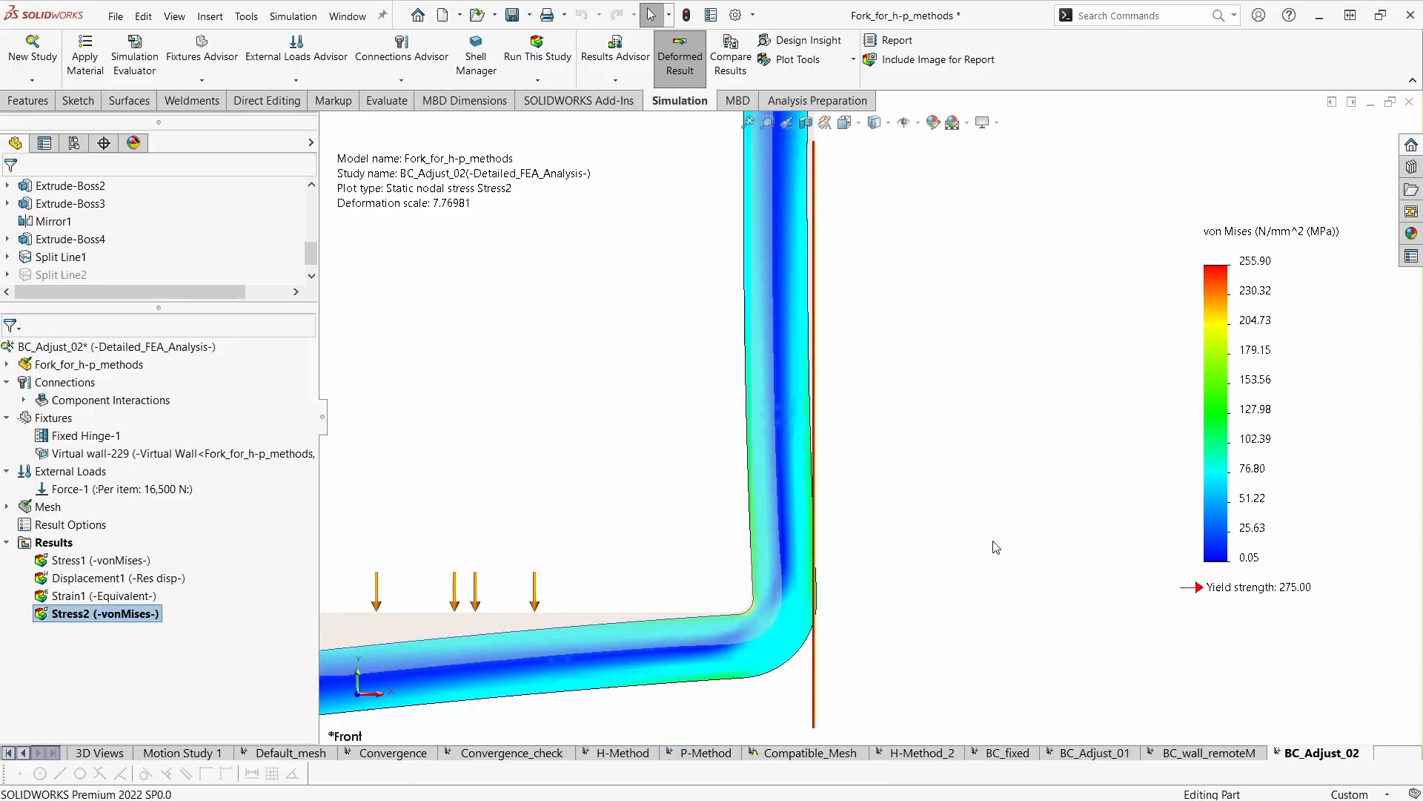
ctrl+middle_drag(1036, 452, 1060, 459)
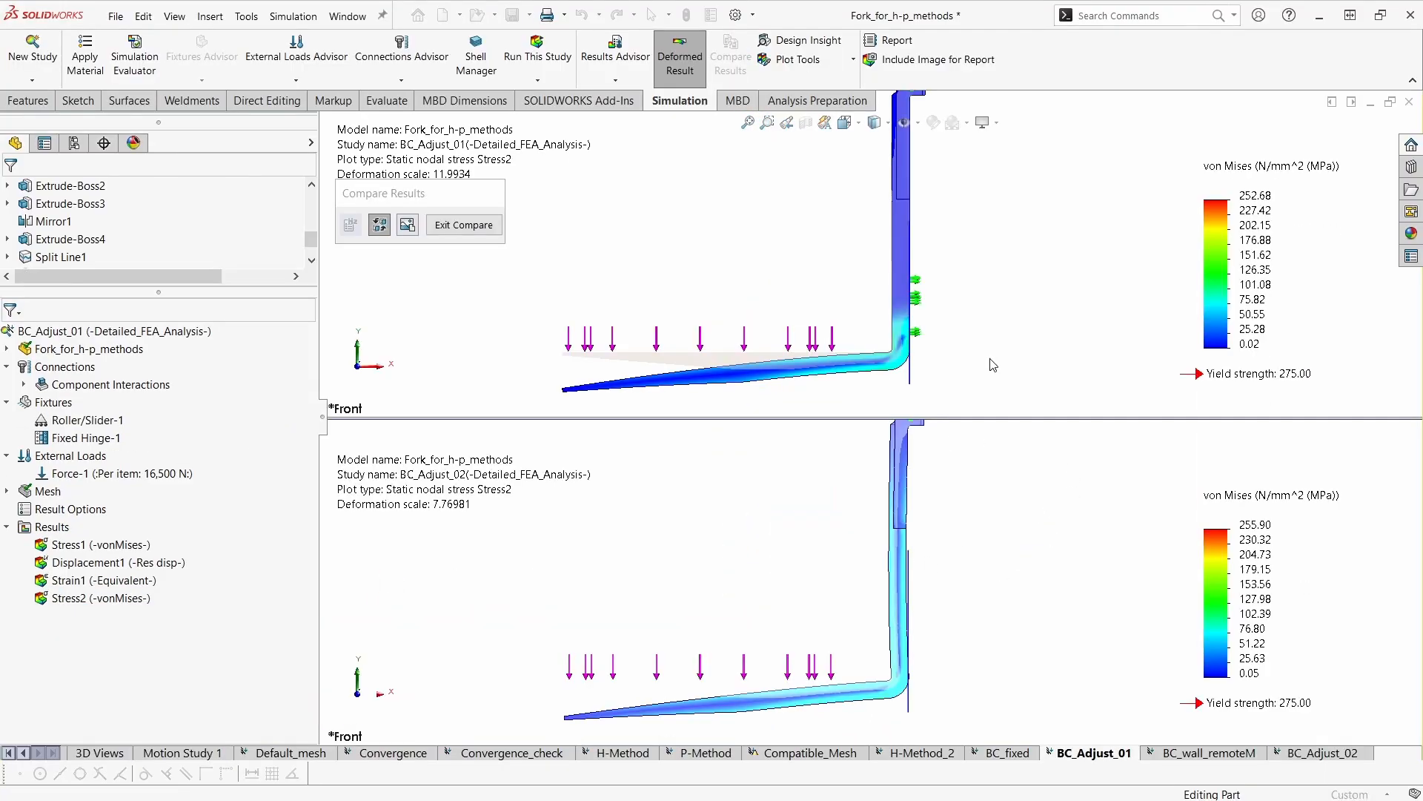
scroll(993, 365, down, 5)
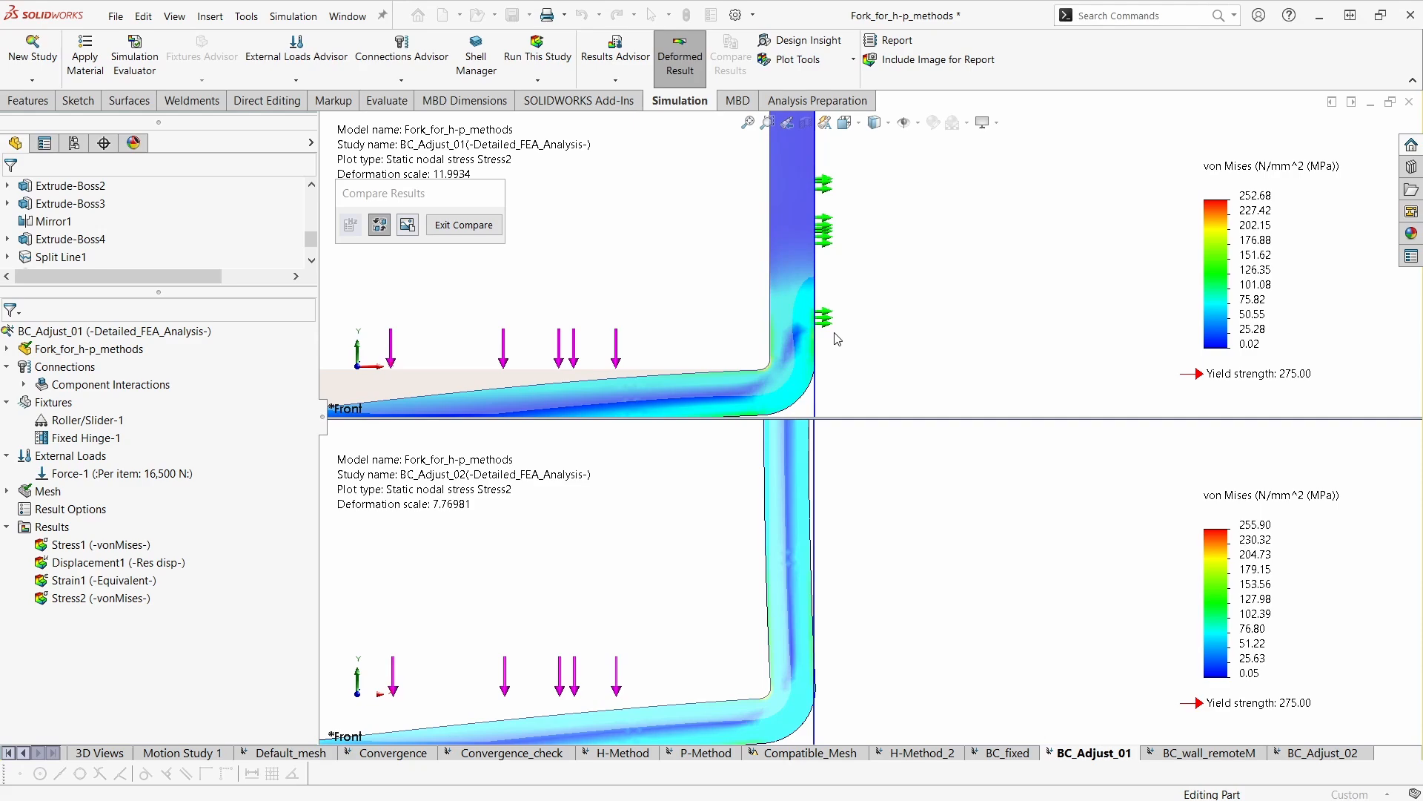
scroll(834, 338, down, 3)
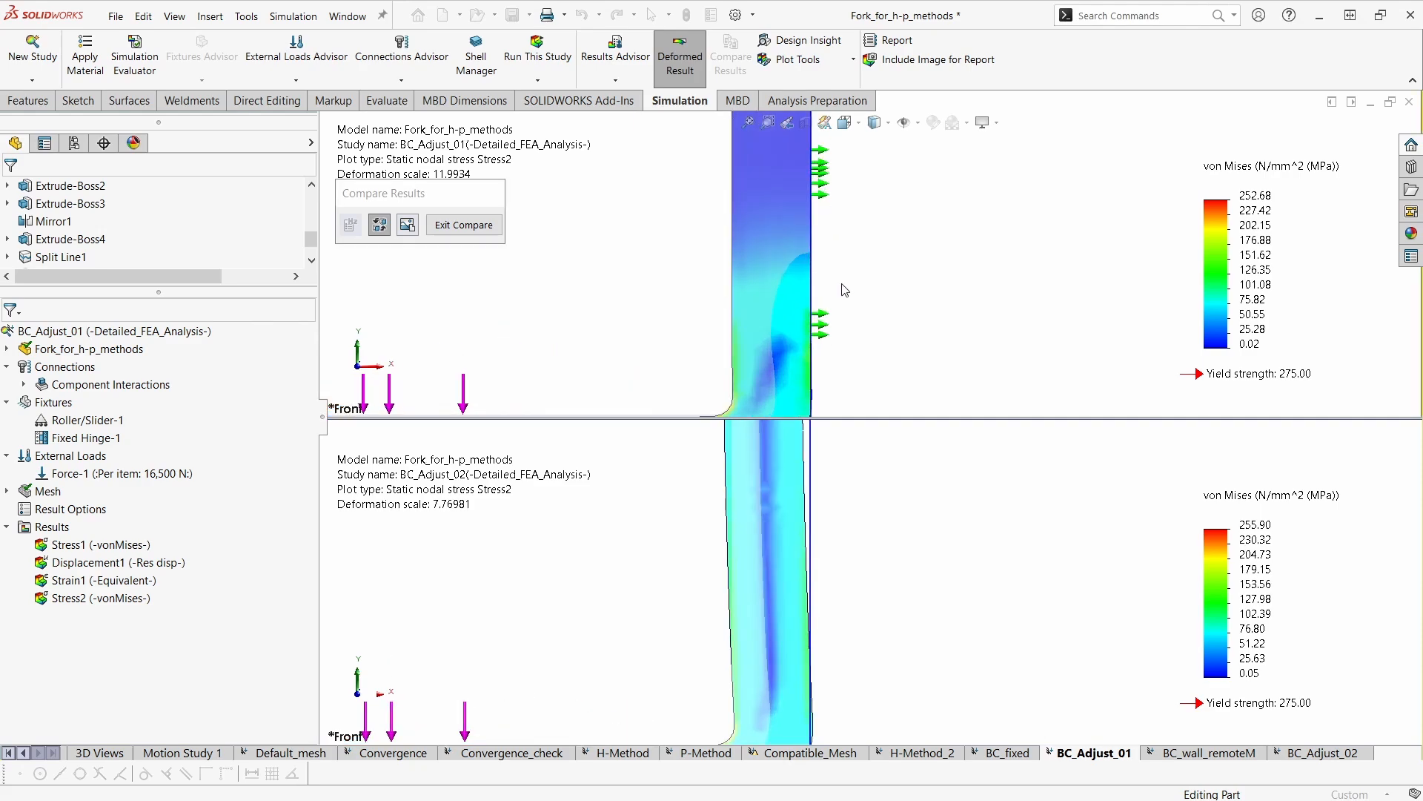
ctrl+middle_drag(840, 272, 841, 298)
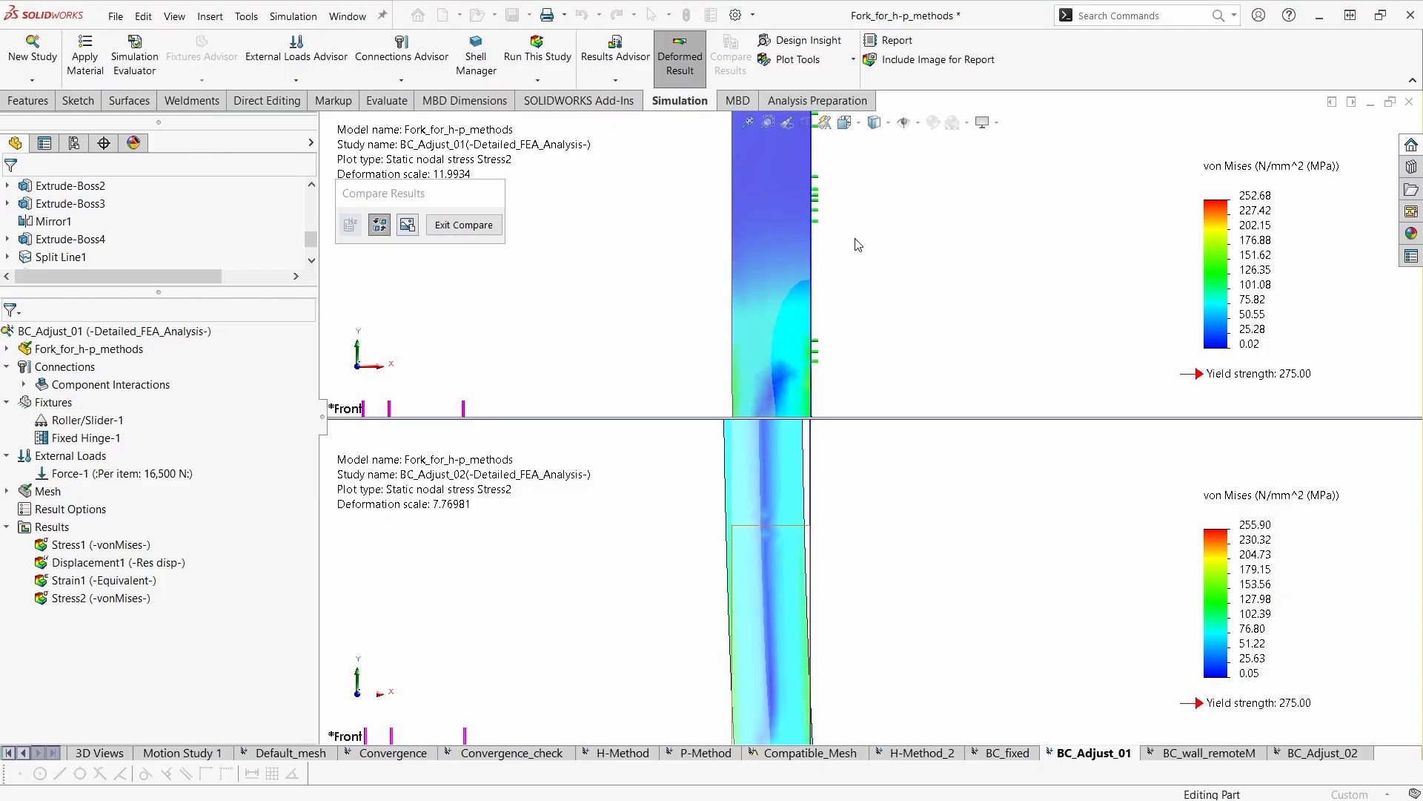
scroll(817, 296, up, 5)
ctrl+middle_drag(813, 265, 799, 338)
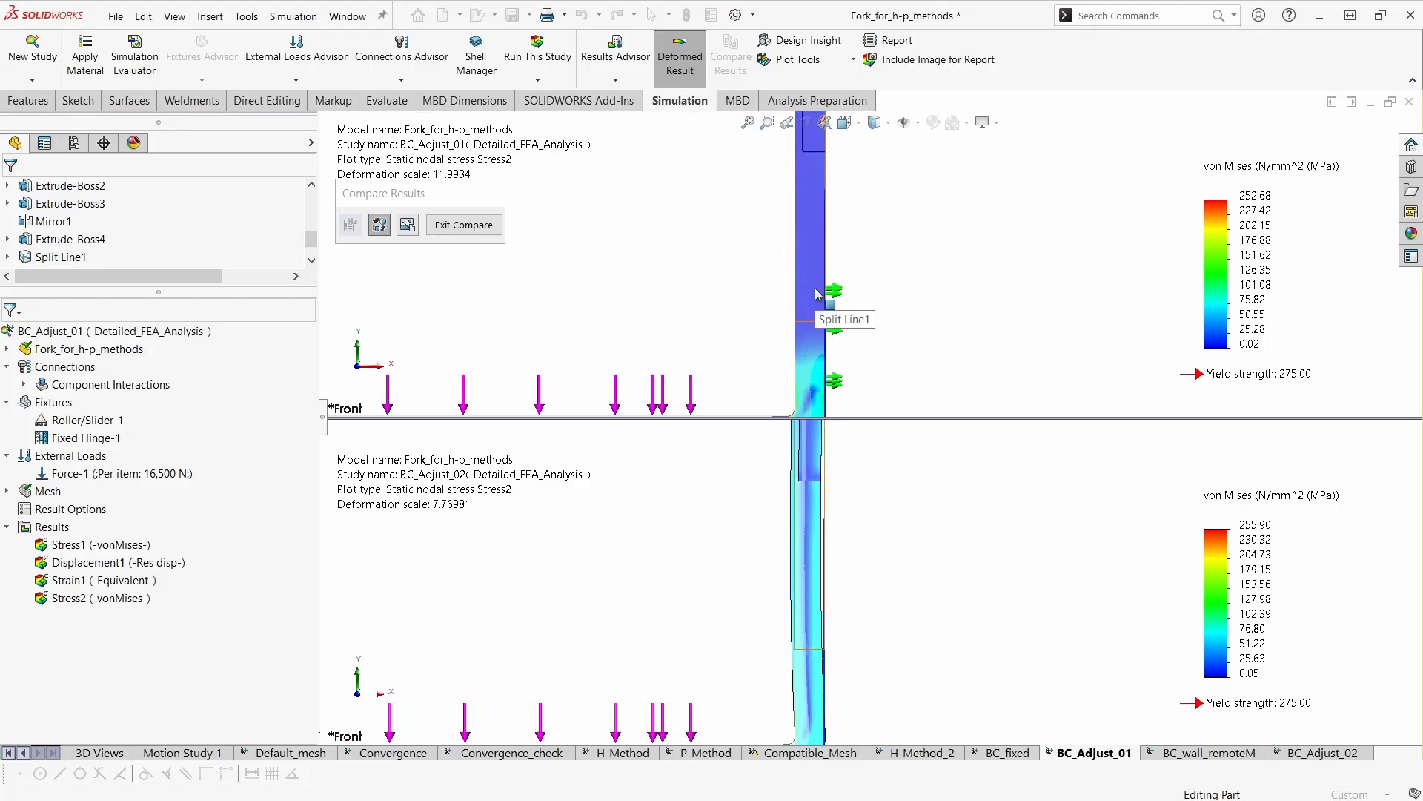
- Activate the BC_Adjust_02 result in the comparison and examine its shank deformation against the wall plane and the roller/slider result
click(819, 585)
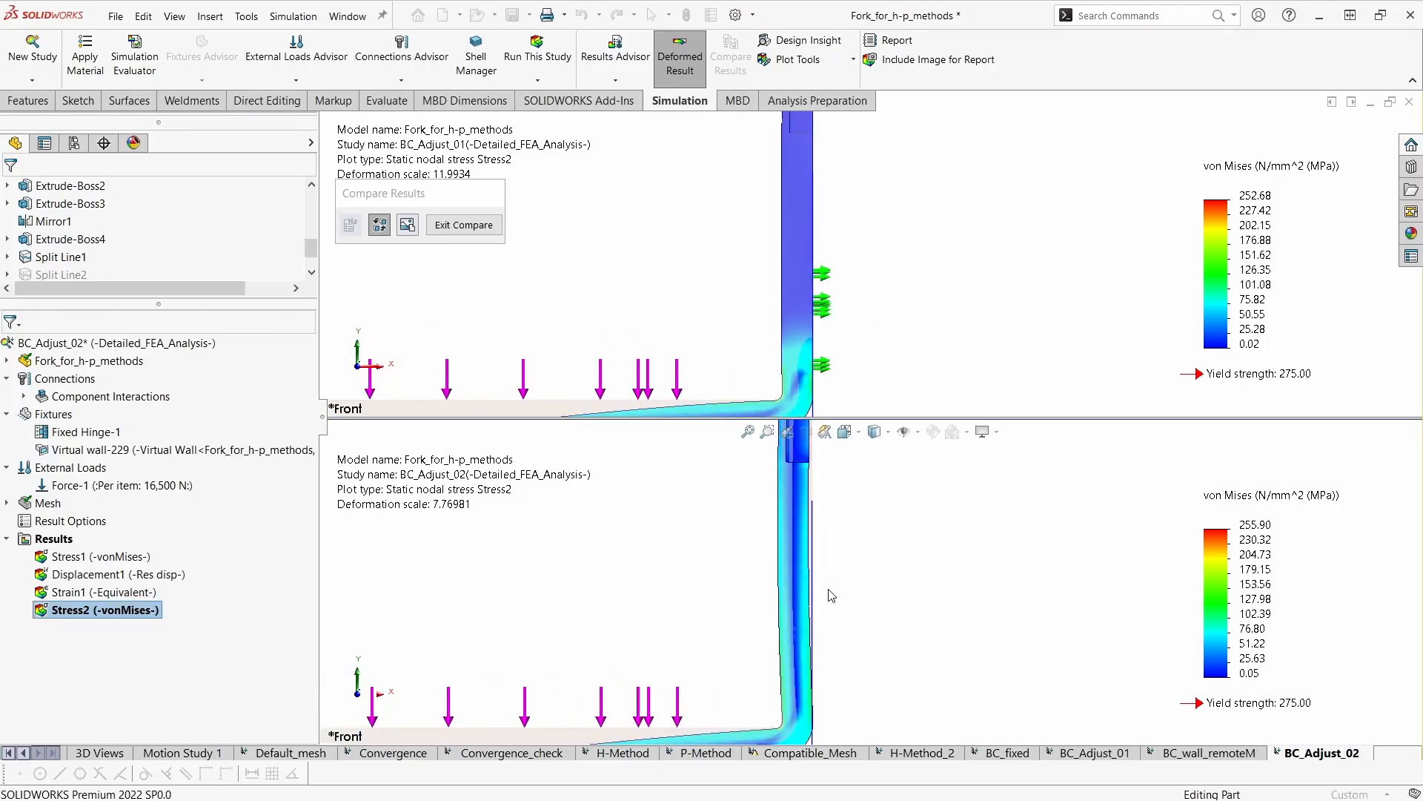
scroll(826, 595, down, 2)
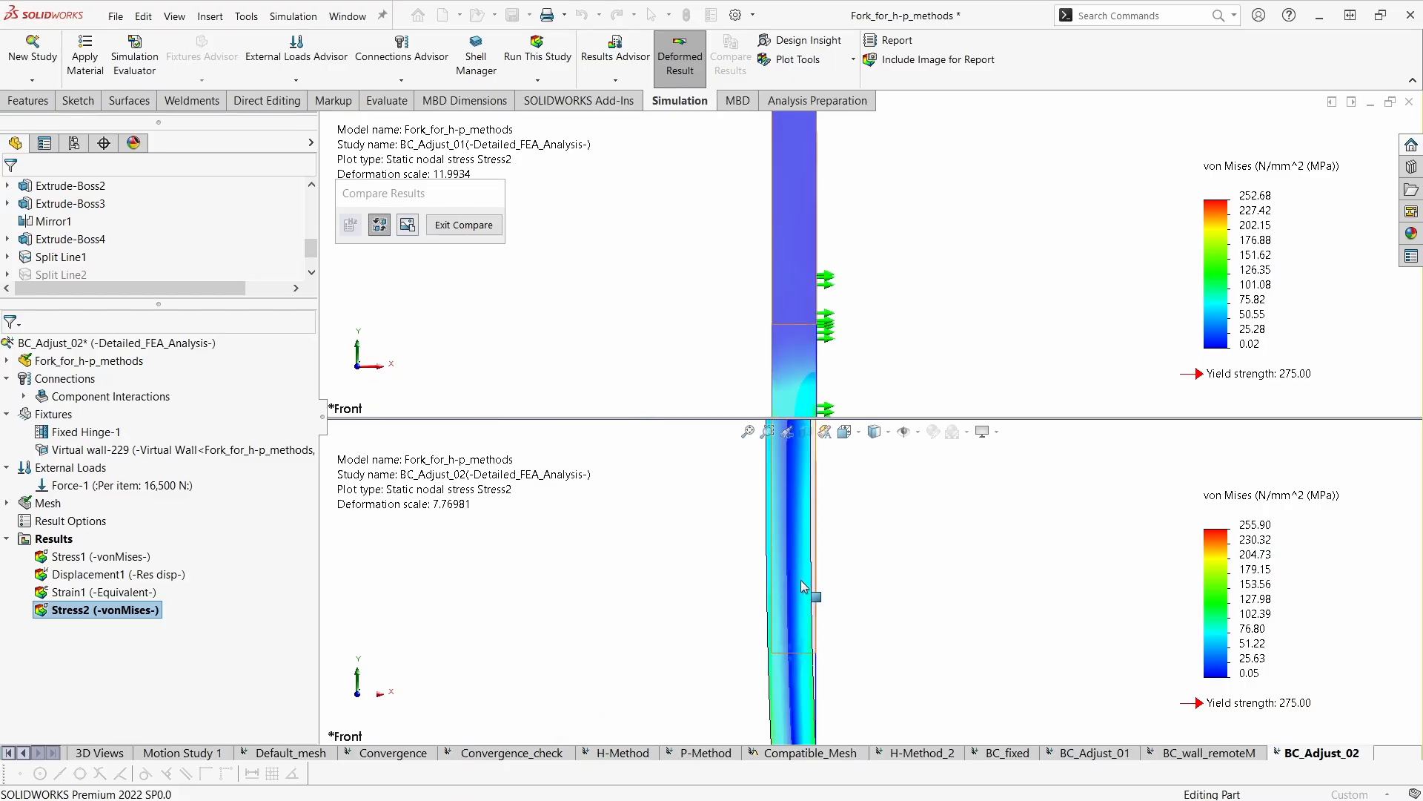
scroll(880, 600, up, 3)
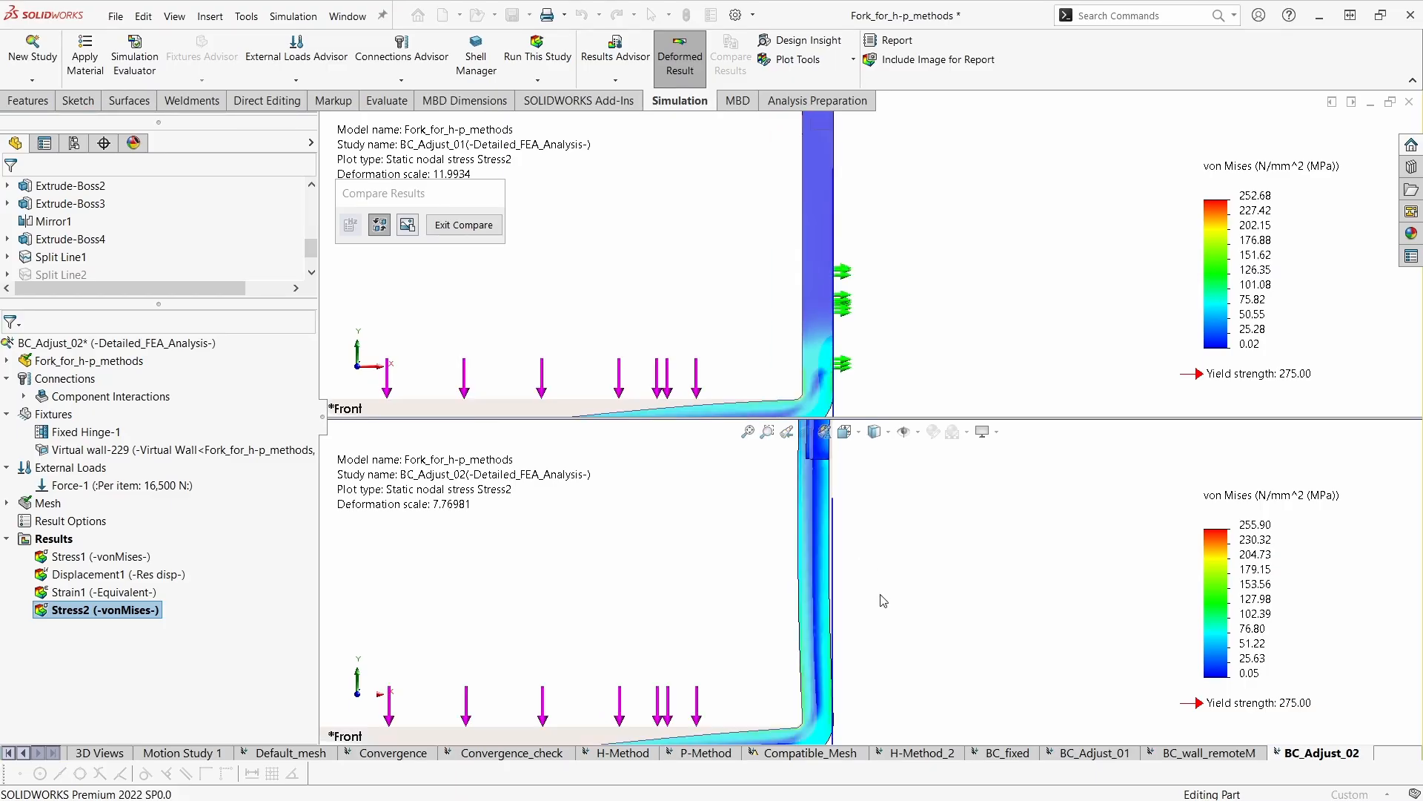
scroll(879, 608, up, 1)
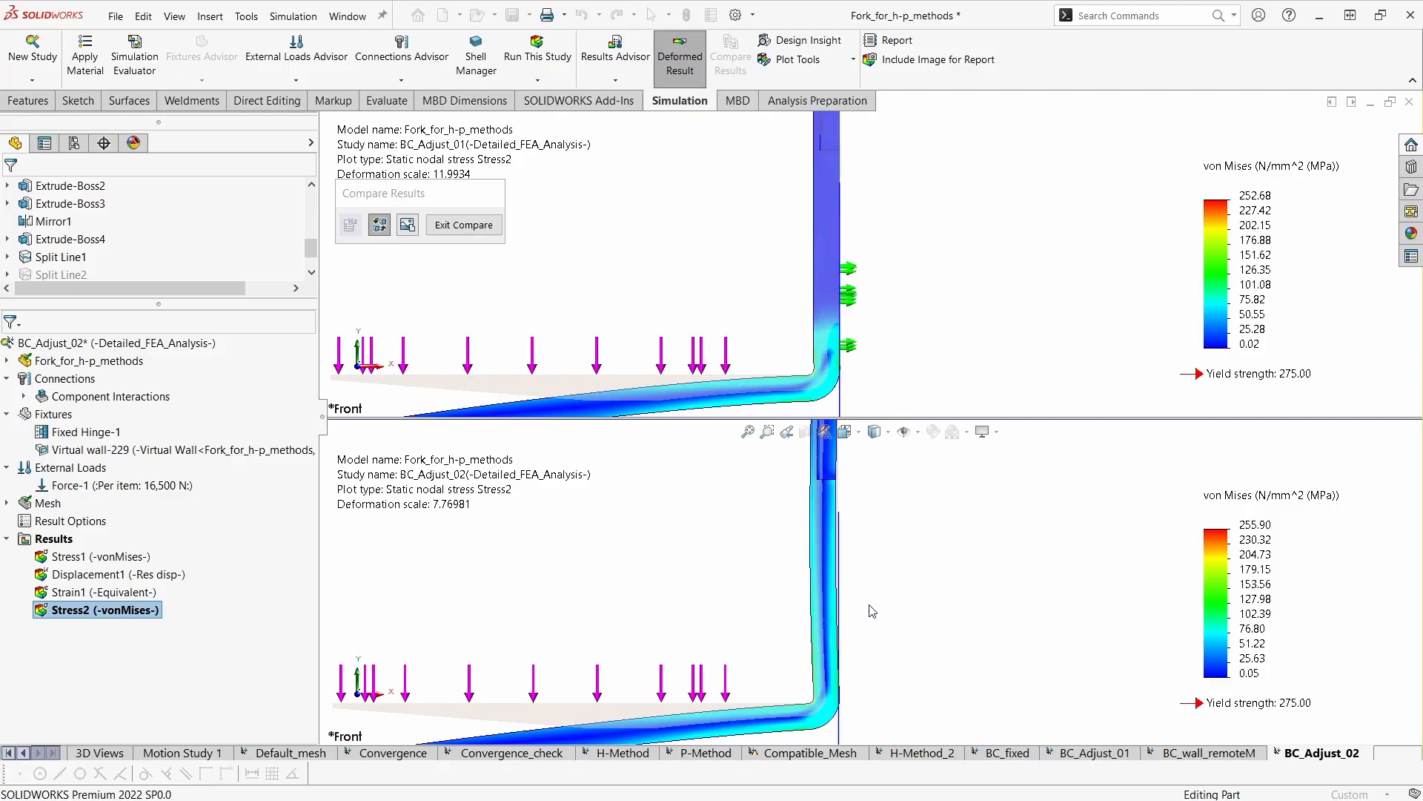
scroll(872, 611, up, 1)
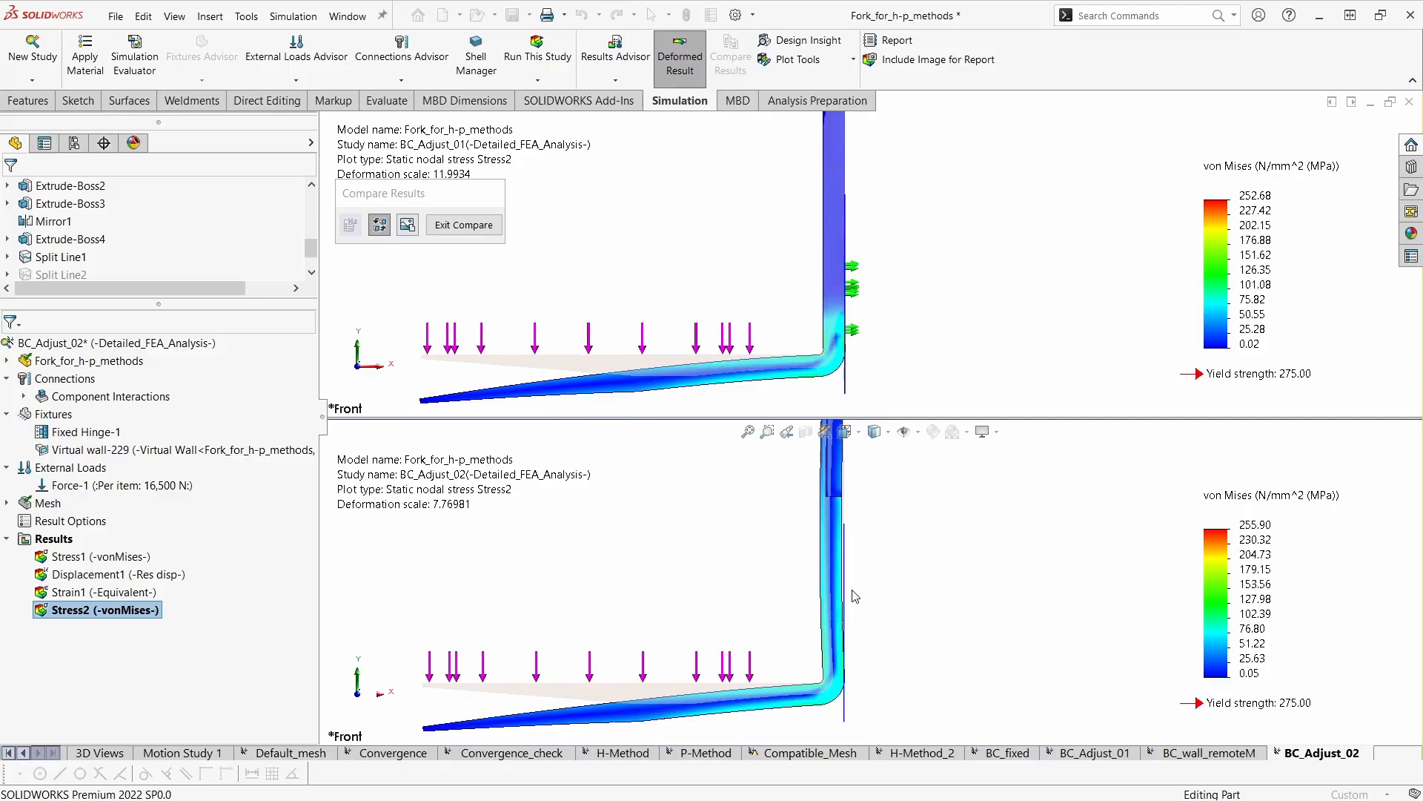
scroll(854, 604, down, 1)
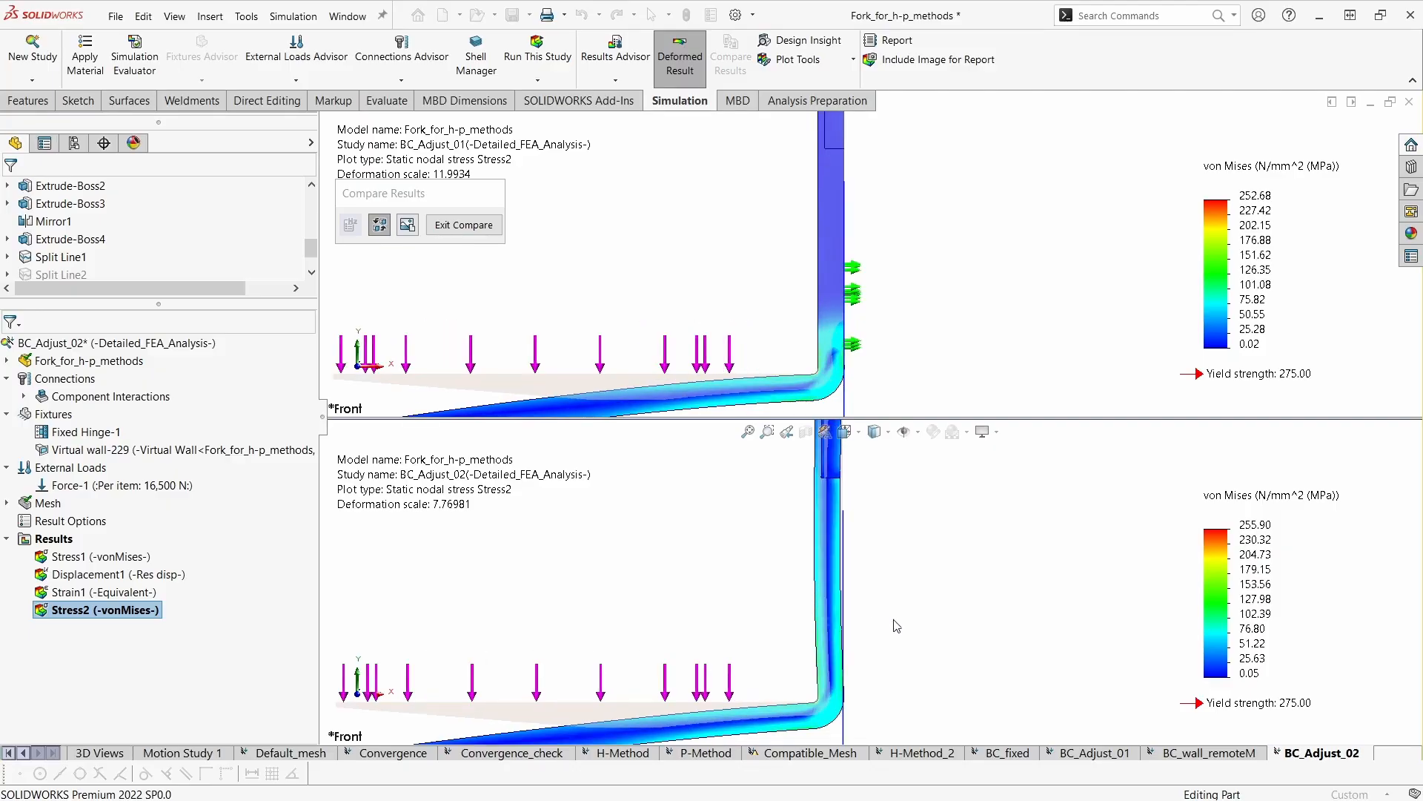
scroll(867, 590, up, 4)
- Display the Displacement1 plots of both compared studies and move the BC_Adjust_02 maximum label clear of the fork tip
middle_drag(890, 579, 947, 562)
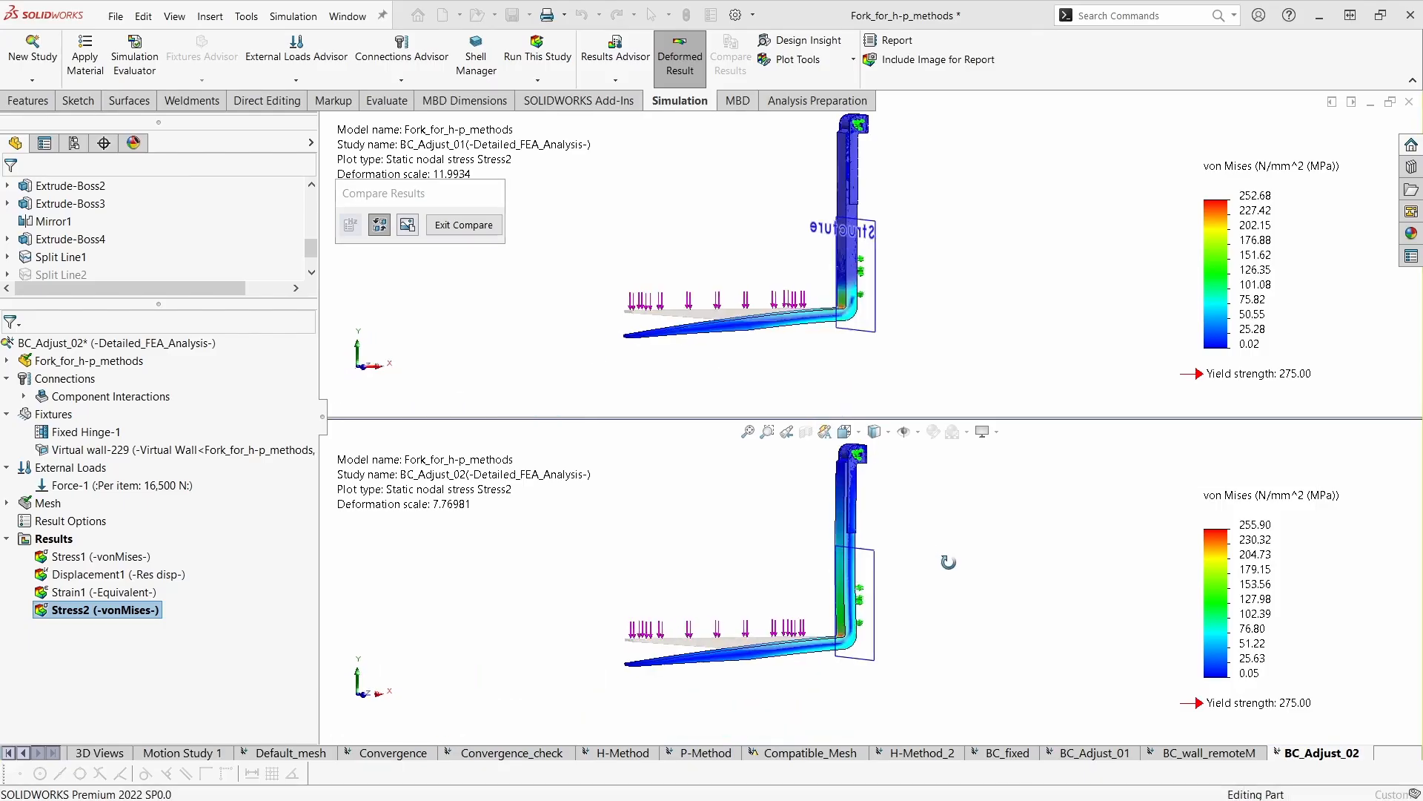
scroll(919, 547, down, 1)
double_click(92, 569)
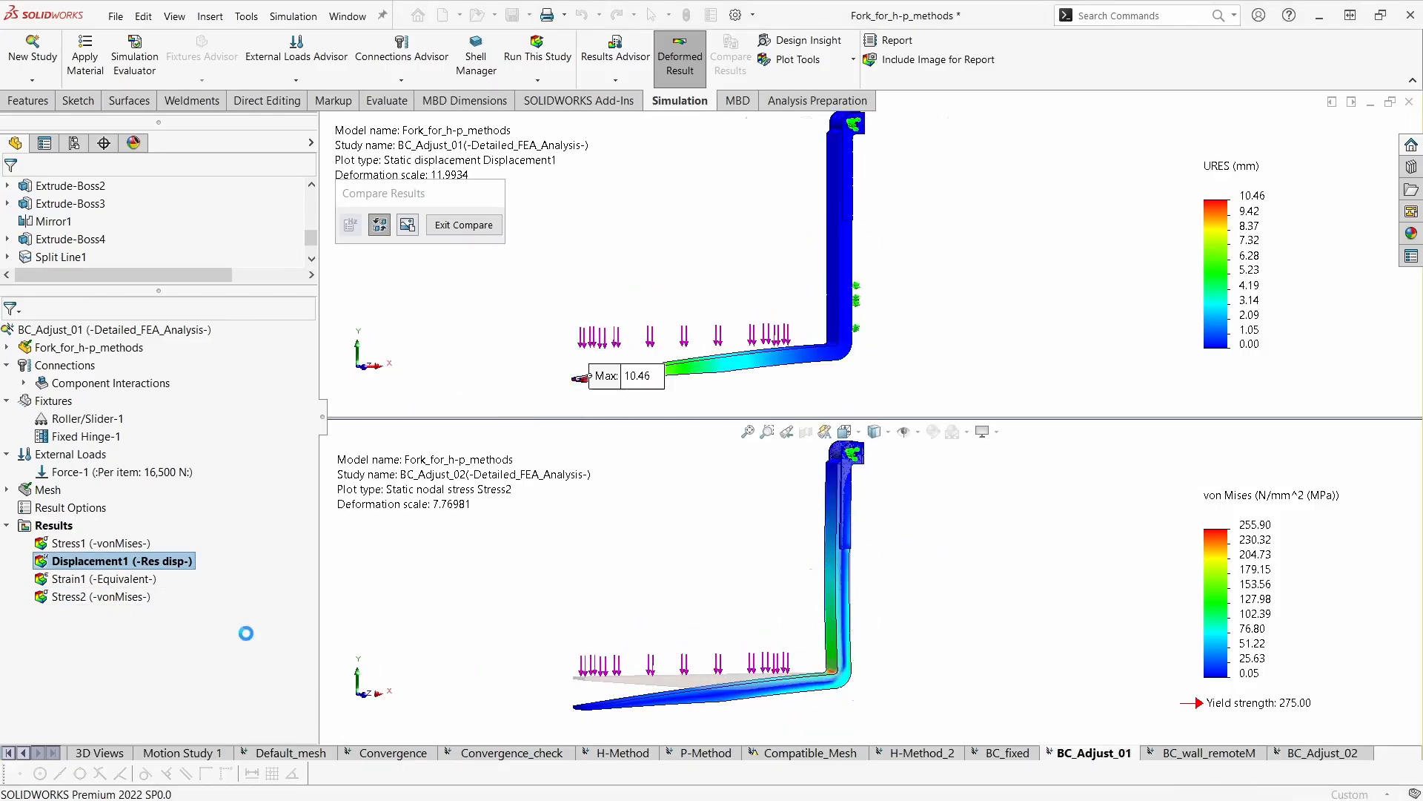
middle_drag(903, 601, 994, 594)
drag(758, 706, 554, 687)
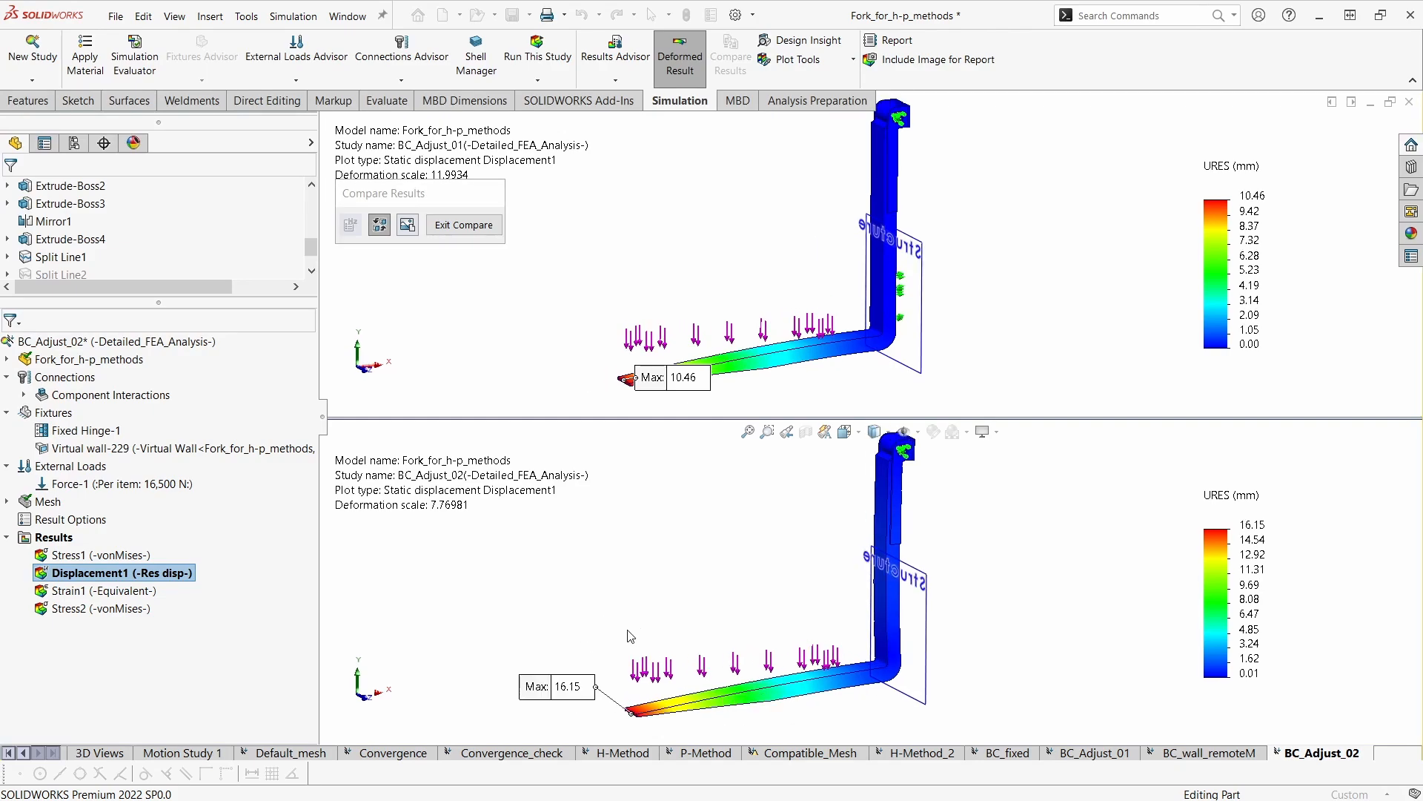
- Examine the maximum displacement at the fork tip in BC_Adjust_01 against that in BC_Adjust_02
click(599, 372)
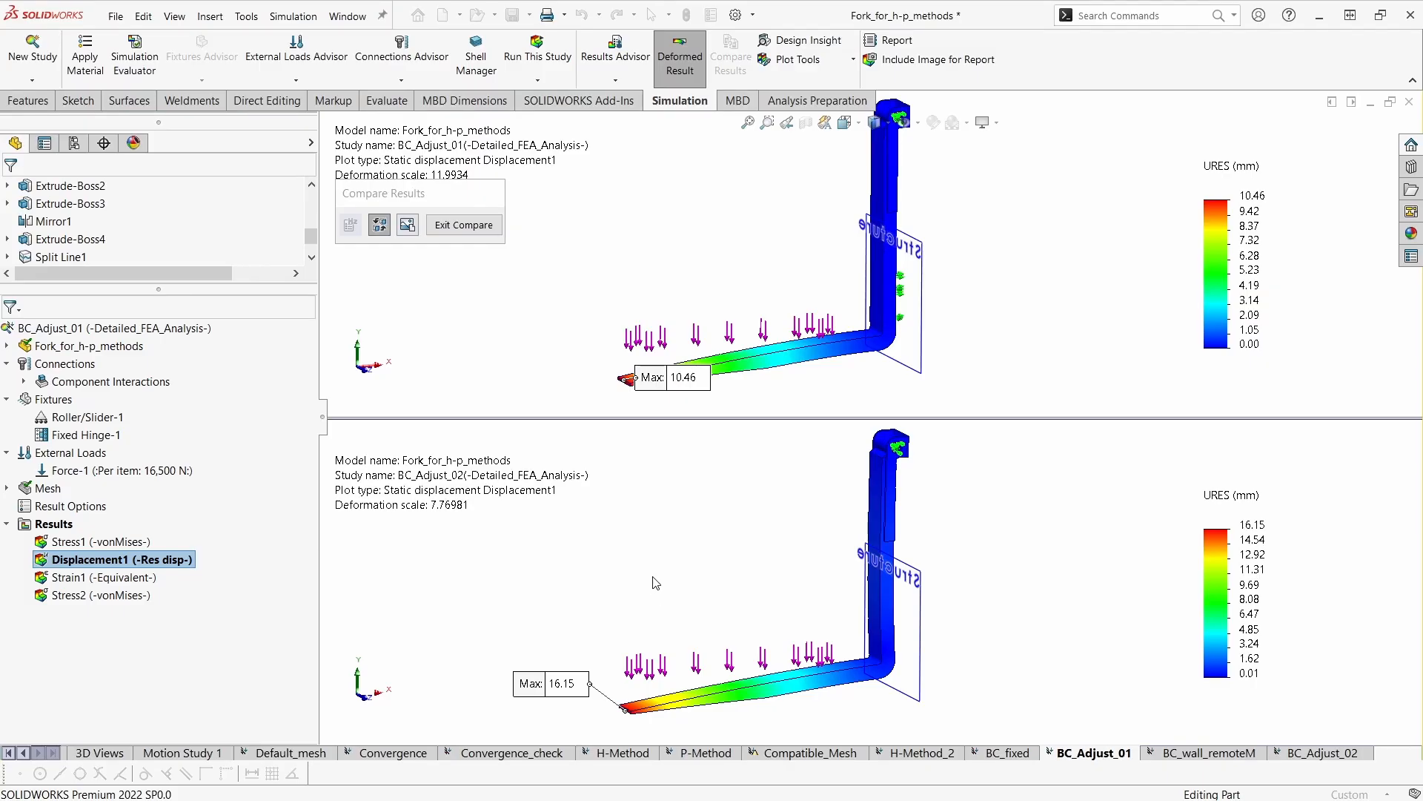
key(ctrl+Right)
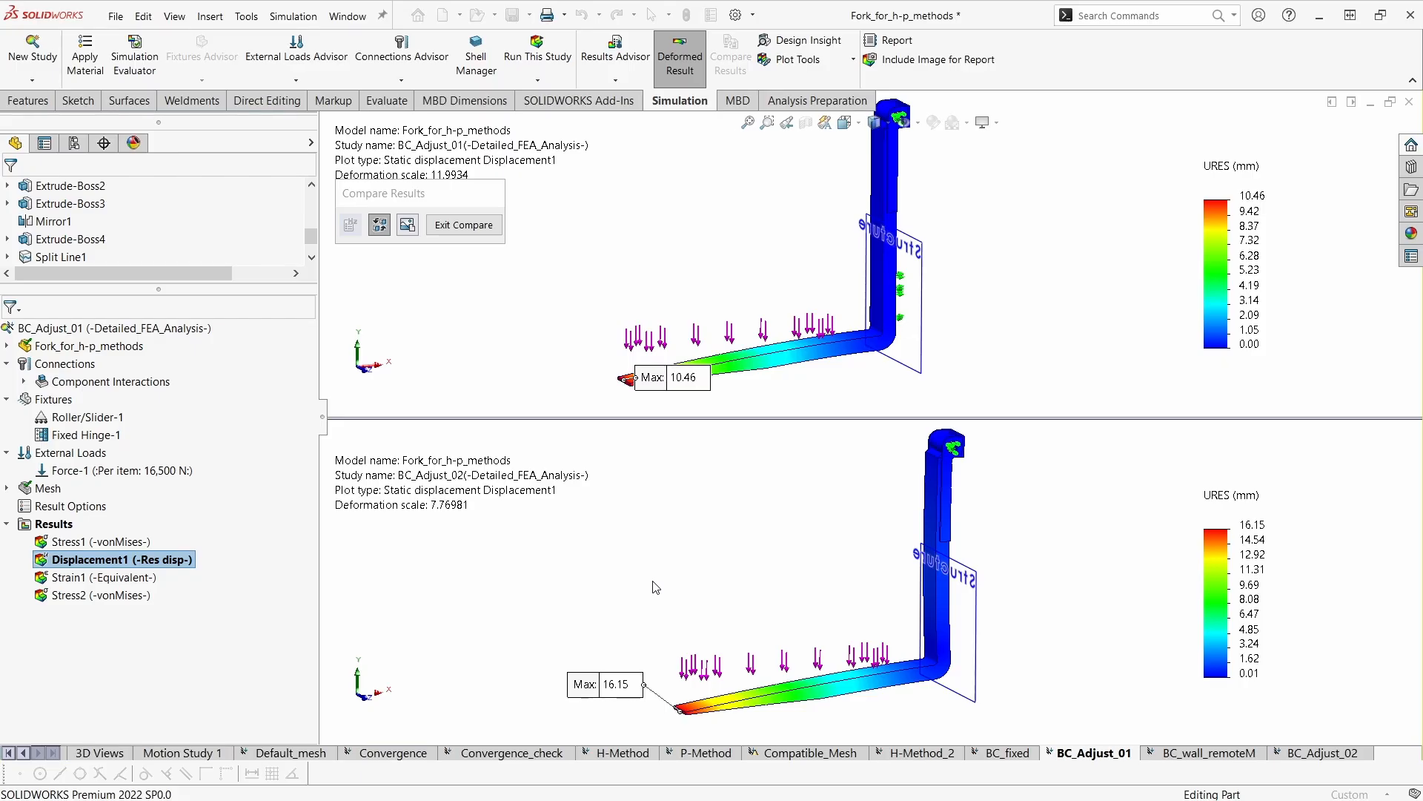
ctrl+middle_drag(970, 367, 990, 343)
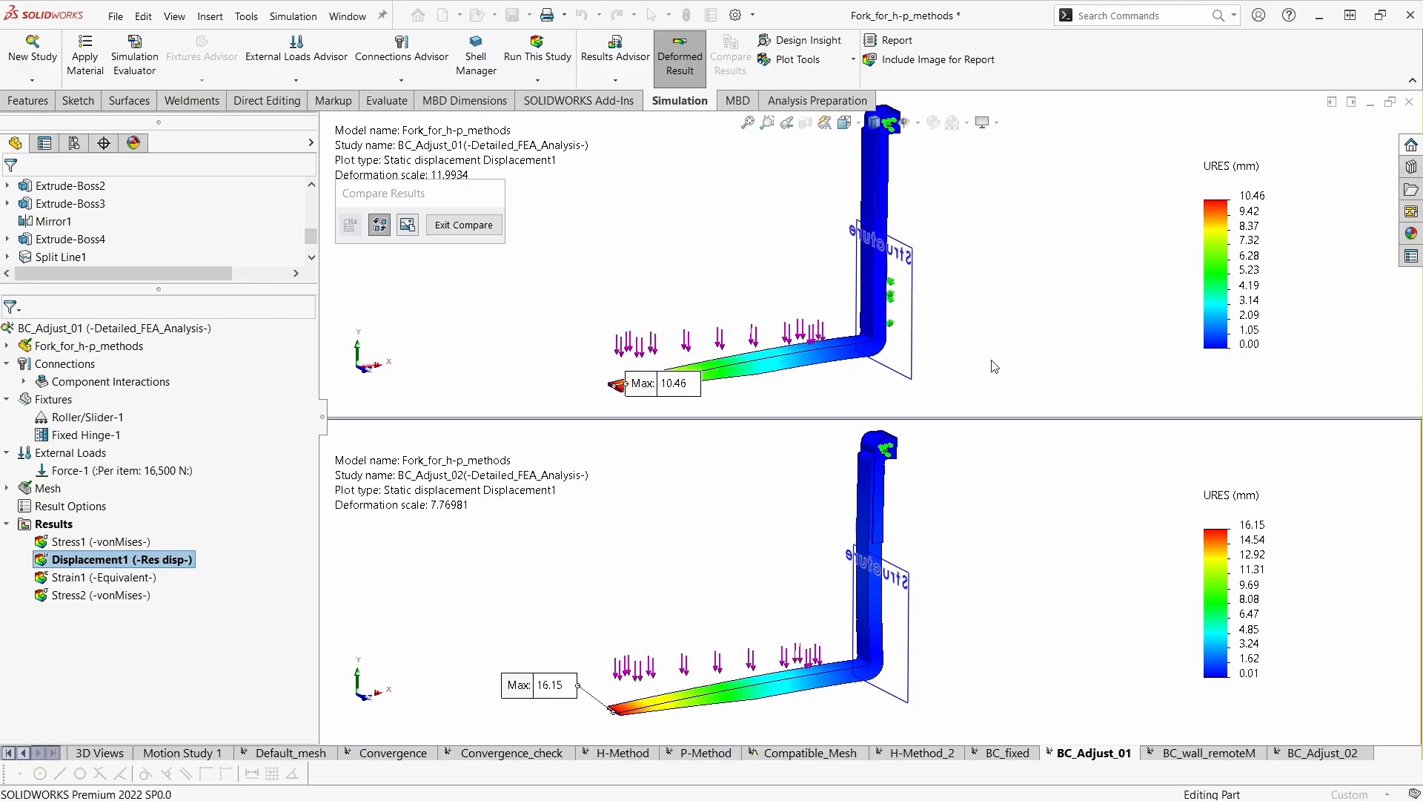
ctrl+middle_drag(1001, 370, 1006, 368)
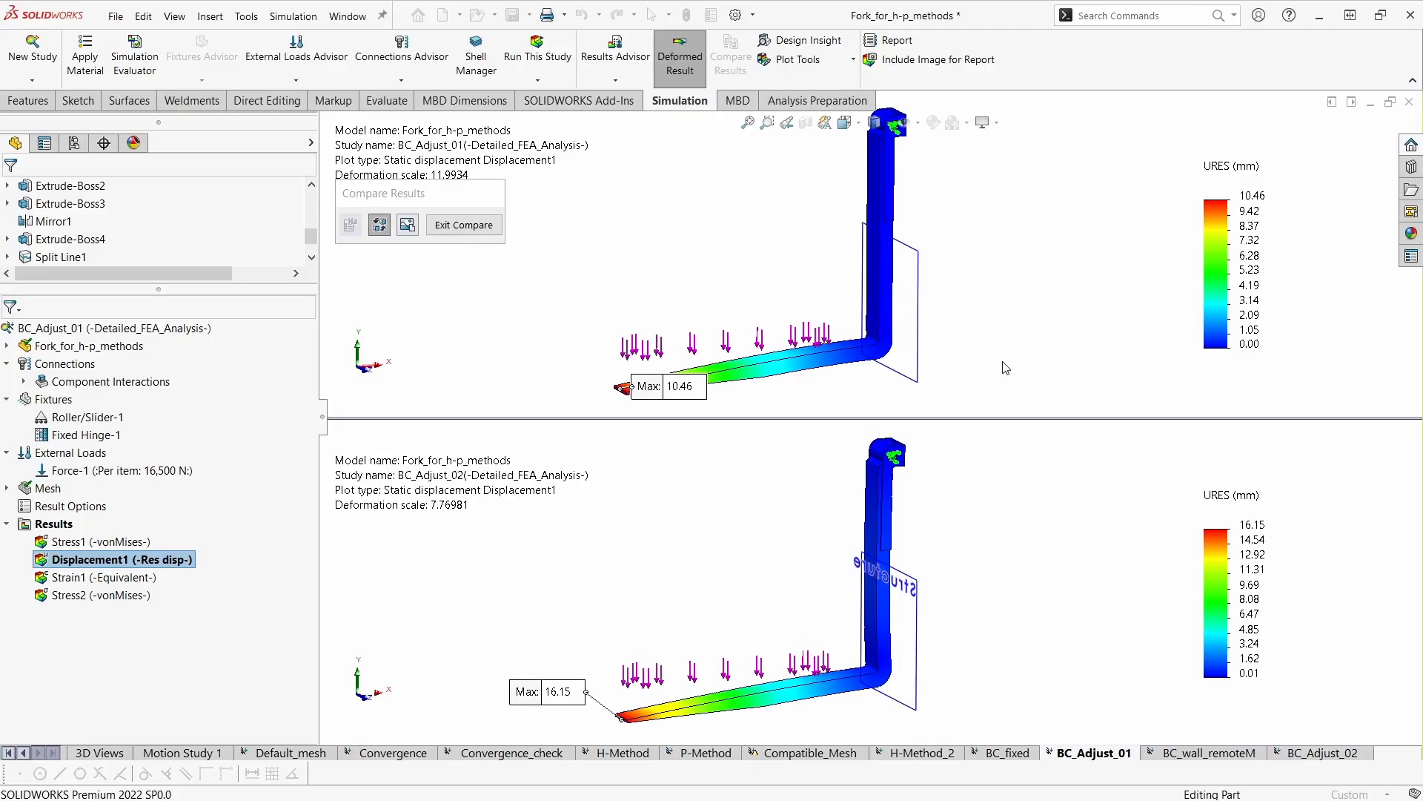
middle_drag(1019, 643, 992, 658)
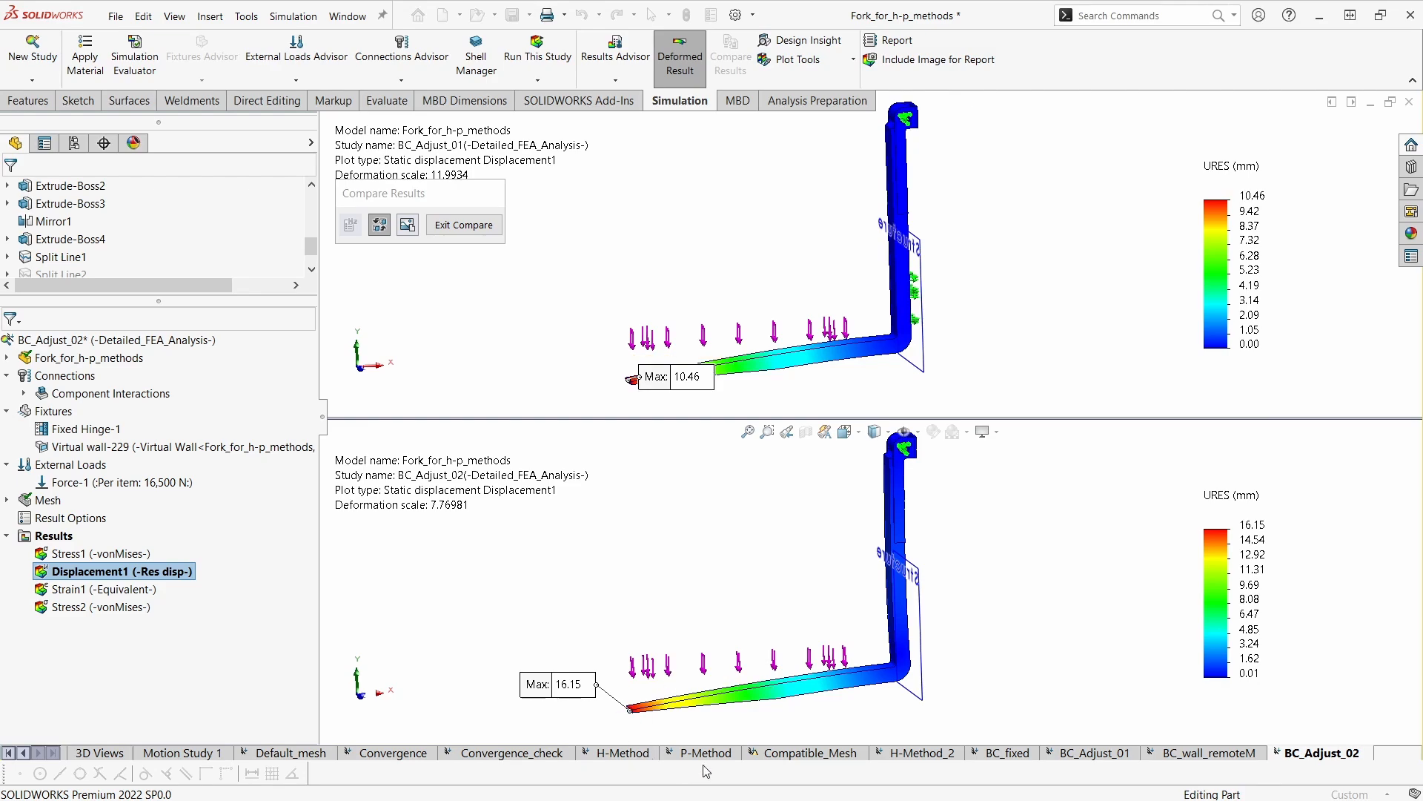
- Compare the deformed fork shapes of BC_Adjust_01 and BC_Adjust_02 around the virtual wall plane in the displacement plots
middle_drag(594, 602, 642, 594)
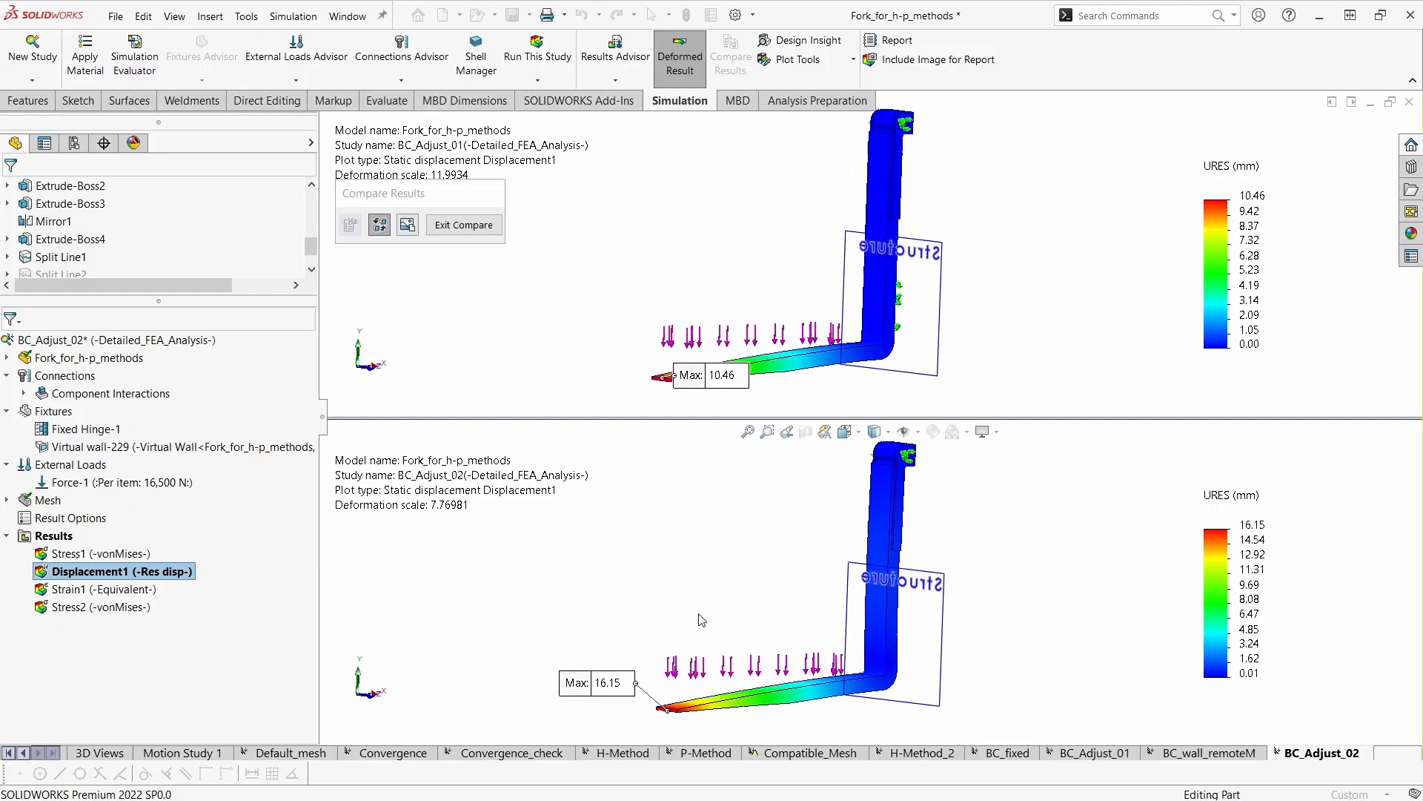
middle_drag(718, 603, 642, 627)
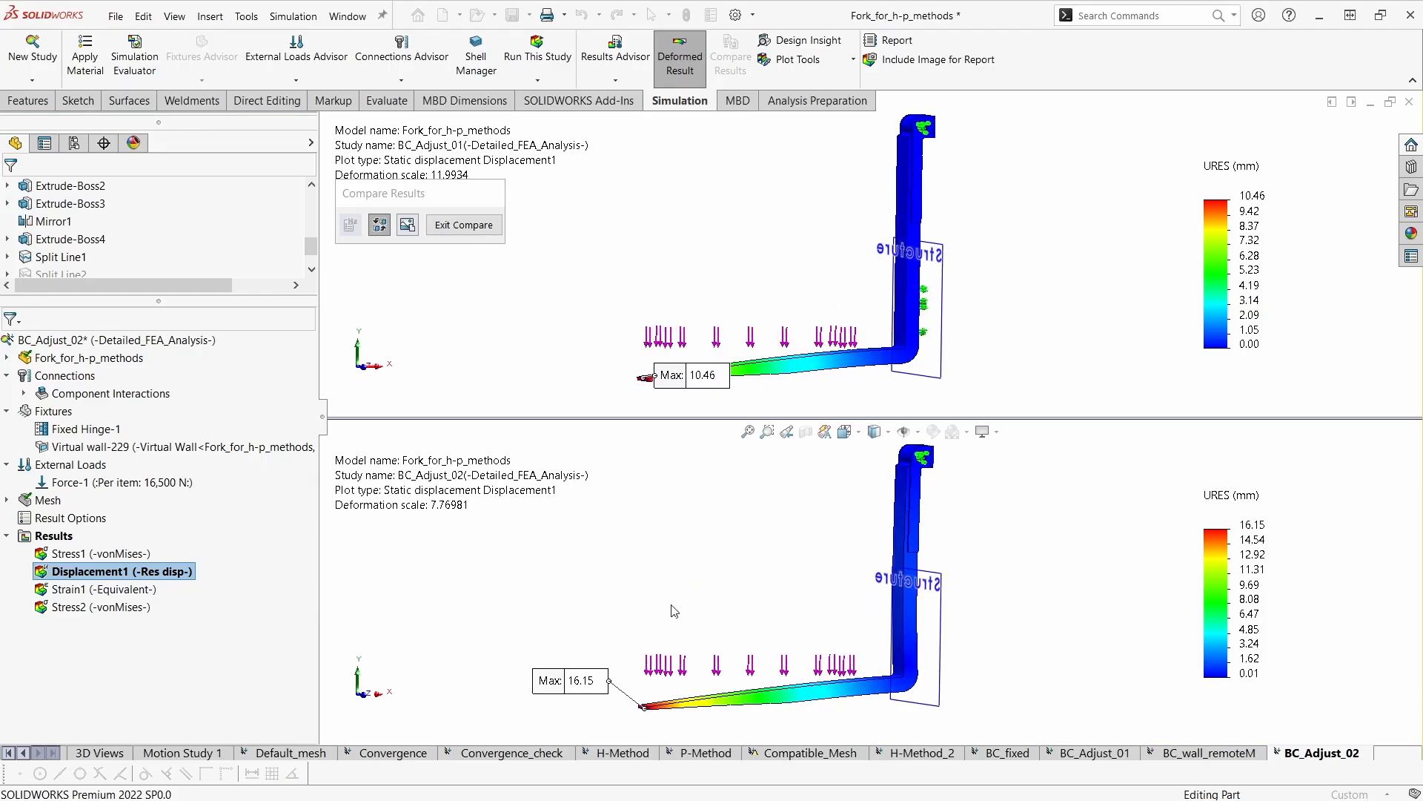
middle_drag(676, 610, 759, 613)
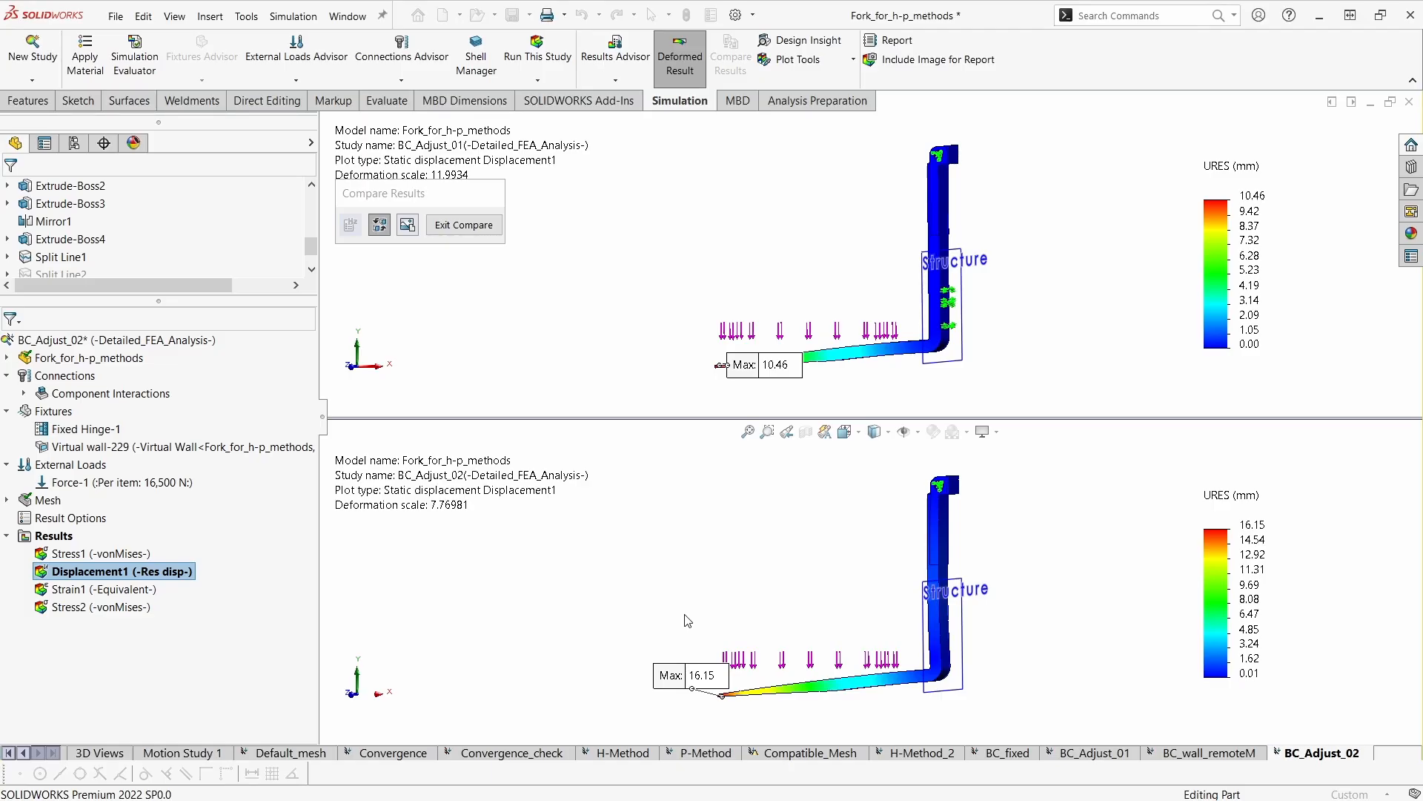
middle_drag(1095, 629, 1112, 656)
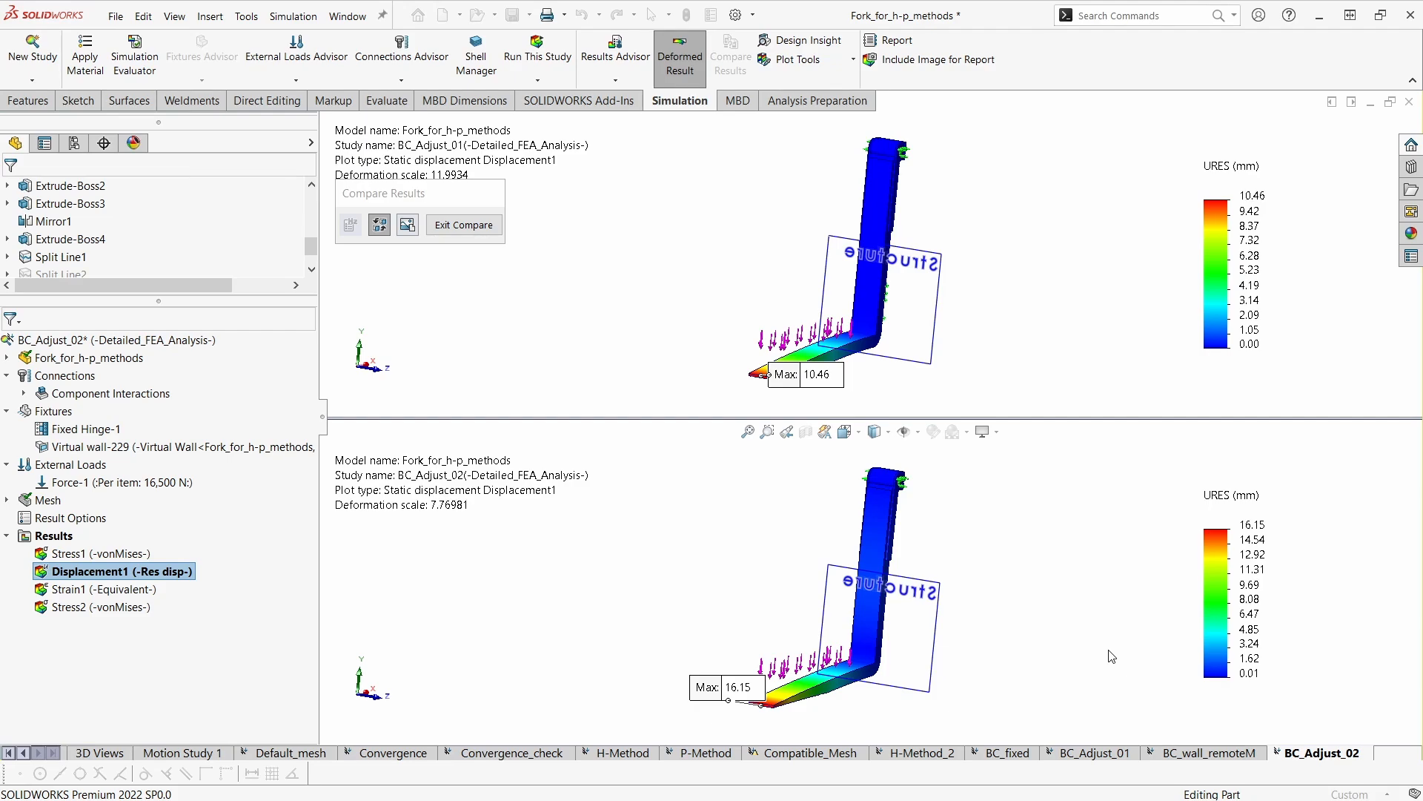
- Move the BC_Adjust_02 maximum displacement label farther from the fork tip and examine both deformed shanks nearly edge-on to the wall plane
middle_drag(1032, 614, 922, 627)
drag(682, 678, 647, 683)
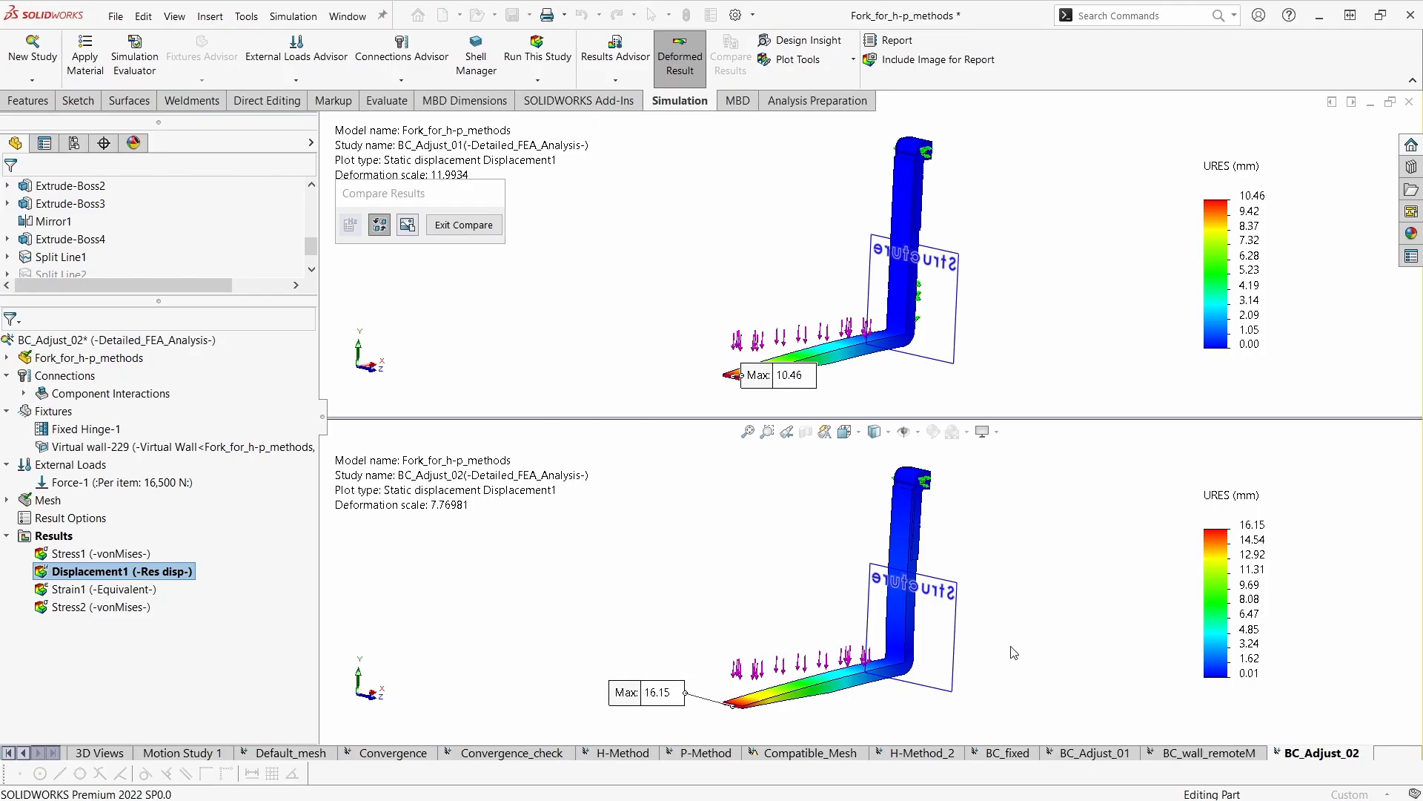
middle_drag(1015, 591, 991, 591)
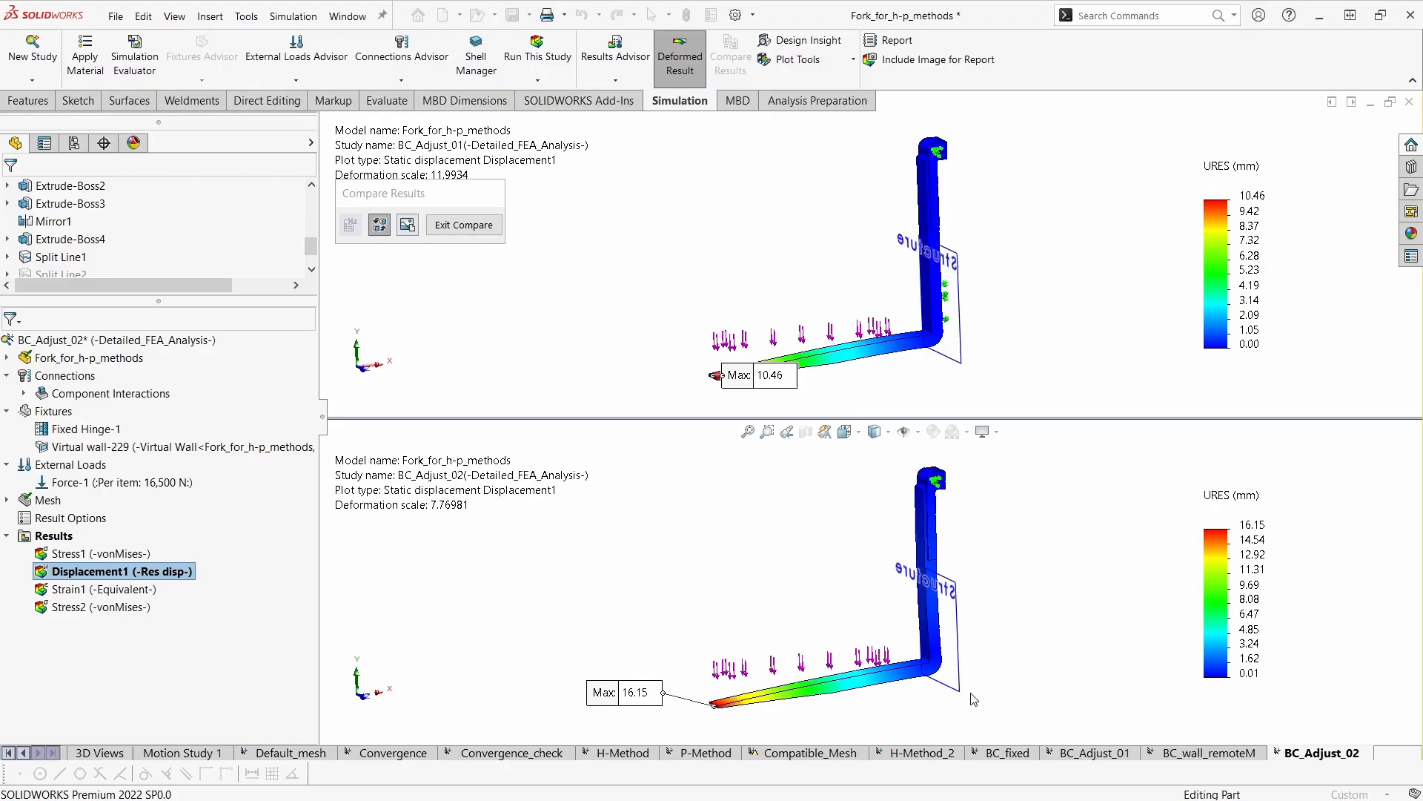
mouse_move(1057, 693)
middle_down()
mouse_move(1111, 664)
mouse_move(1047, 689)
middle_up()
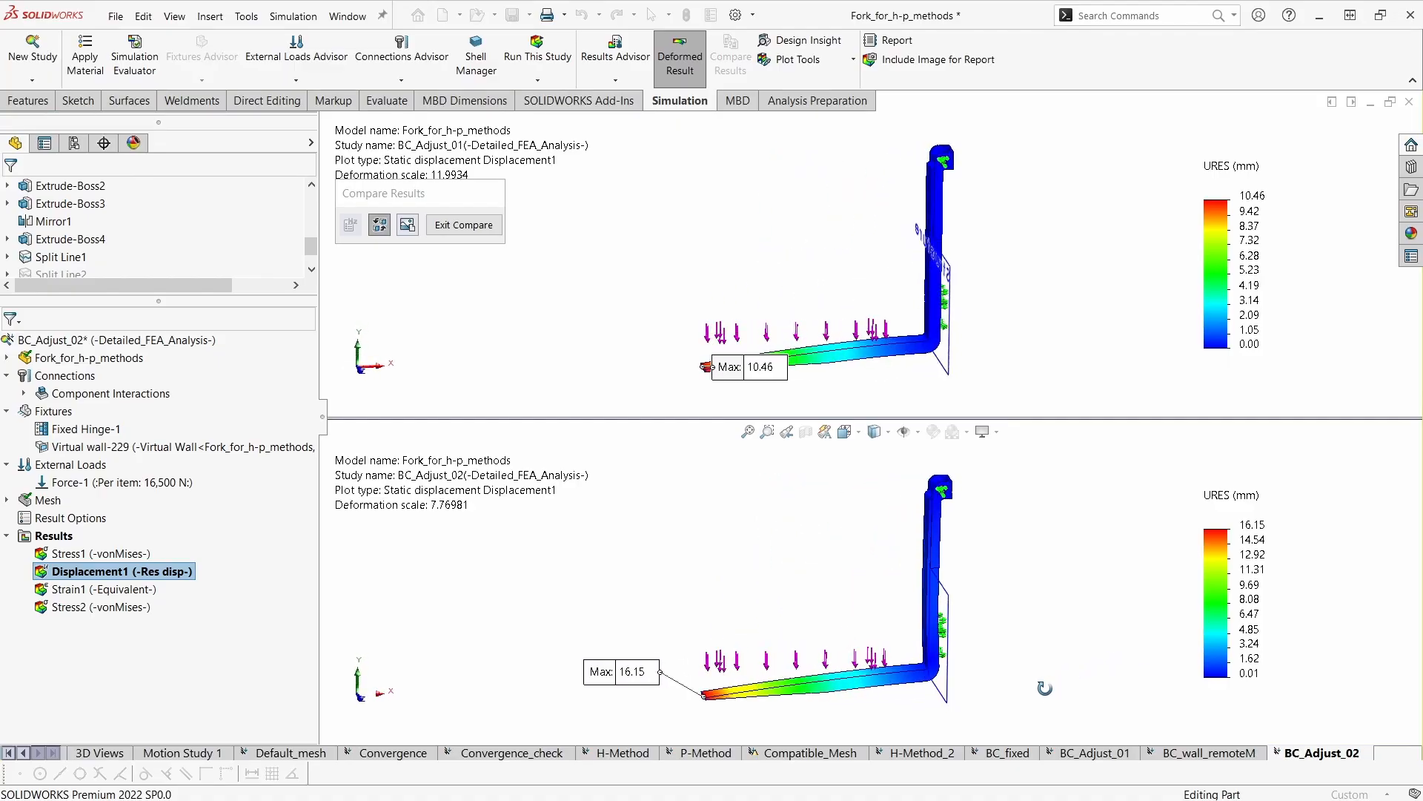